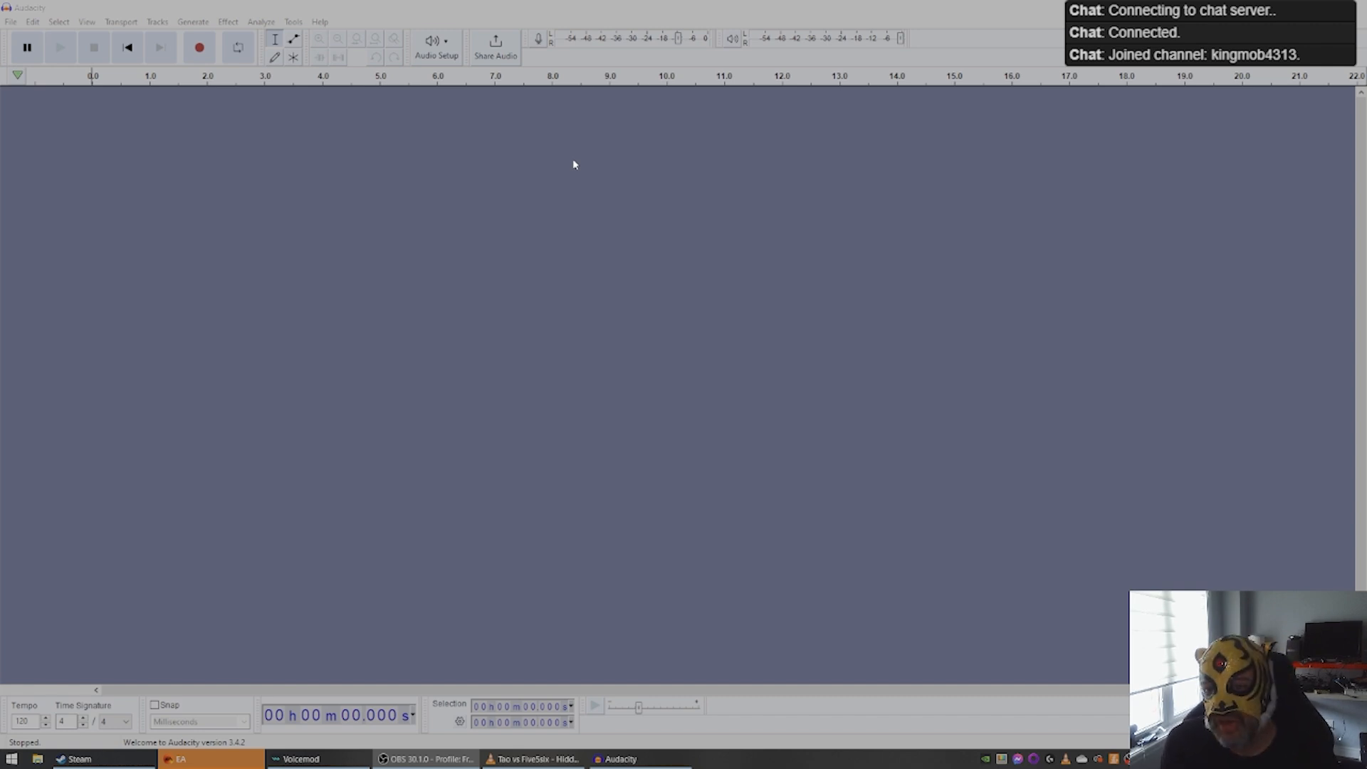
Step: Check the installed version and credits in the program's About information, and close it
left_click(319, 21)
left_click(420, 120)
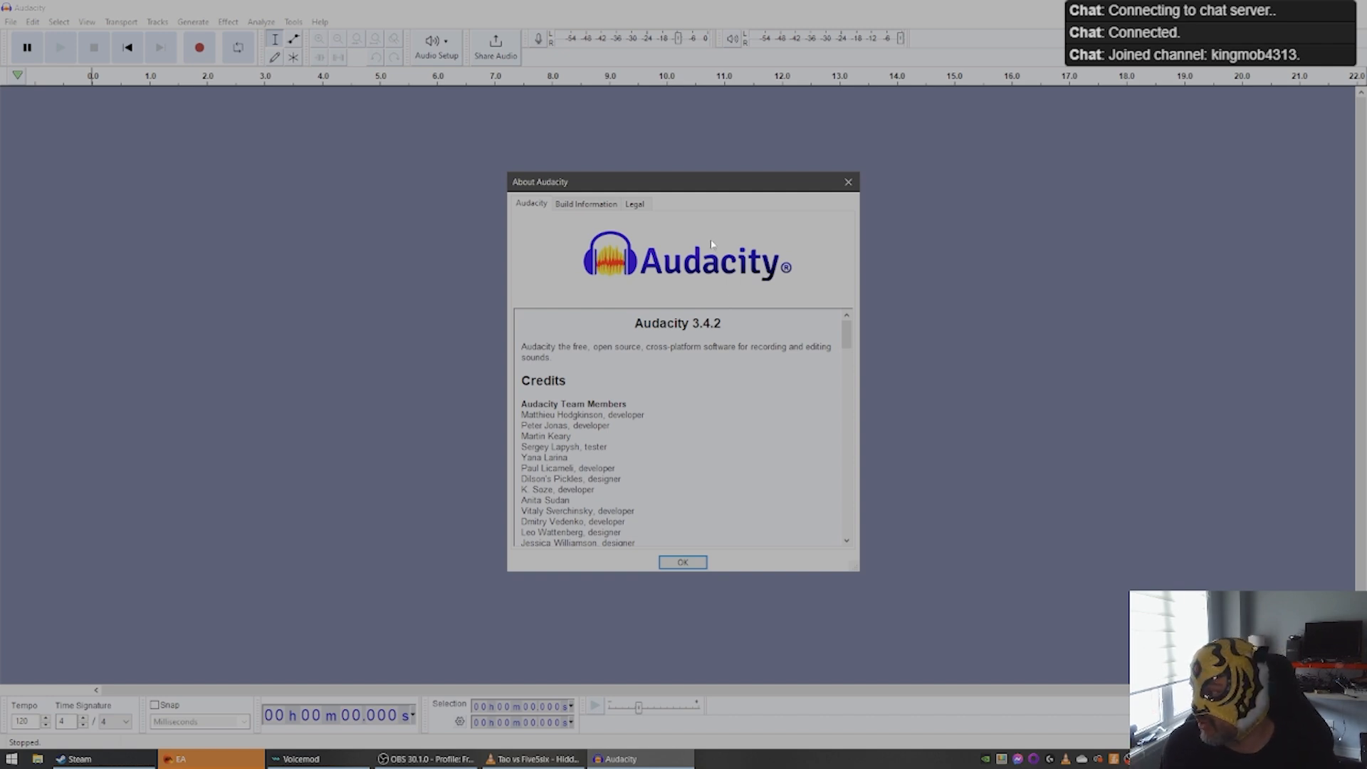
left_click(848, 183)
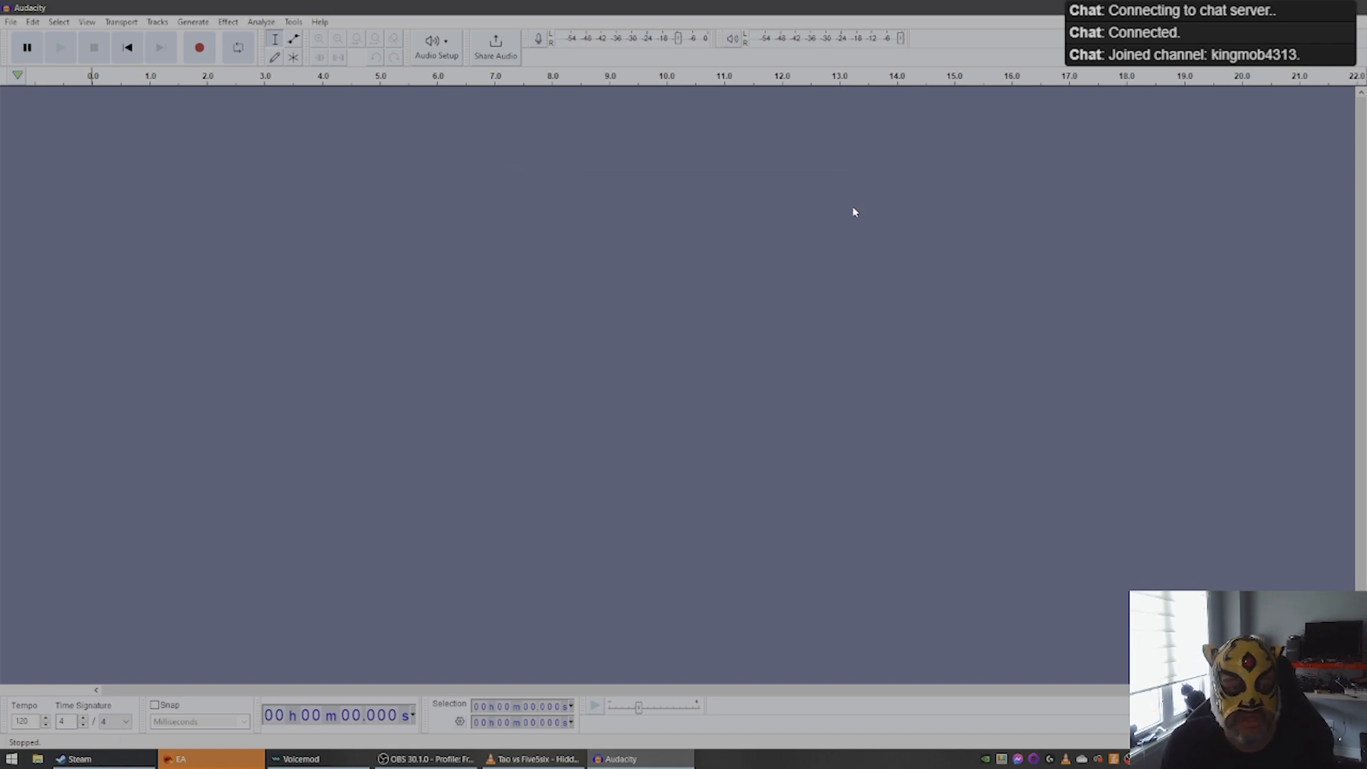
Step: Open the Moonring Dev Interview audio file in the empty project
left_click(10, 25)
left_click(32, 52)
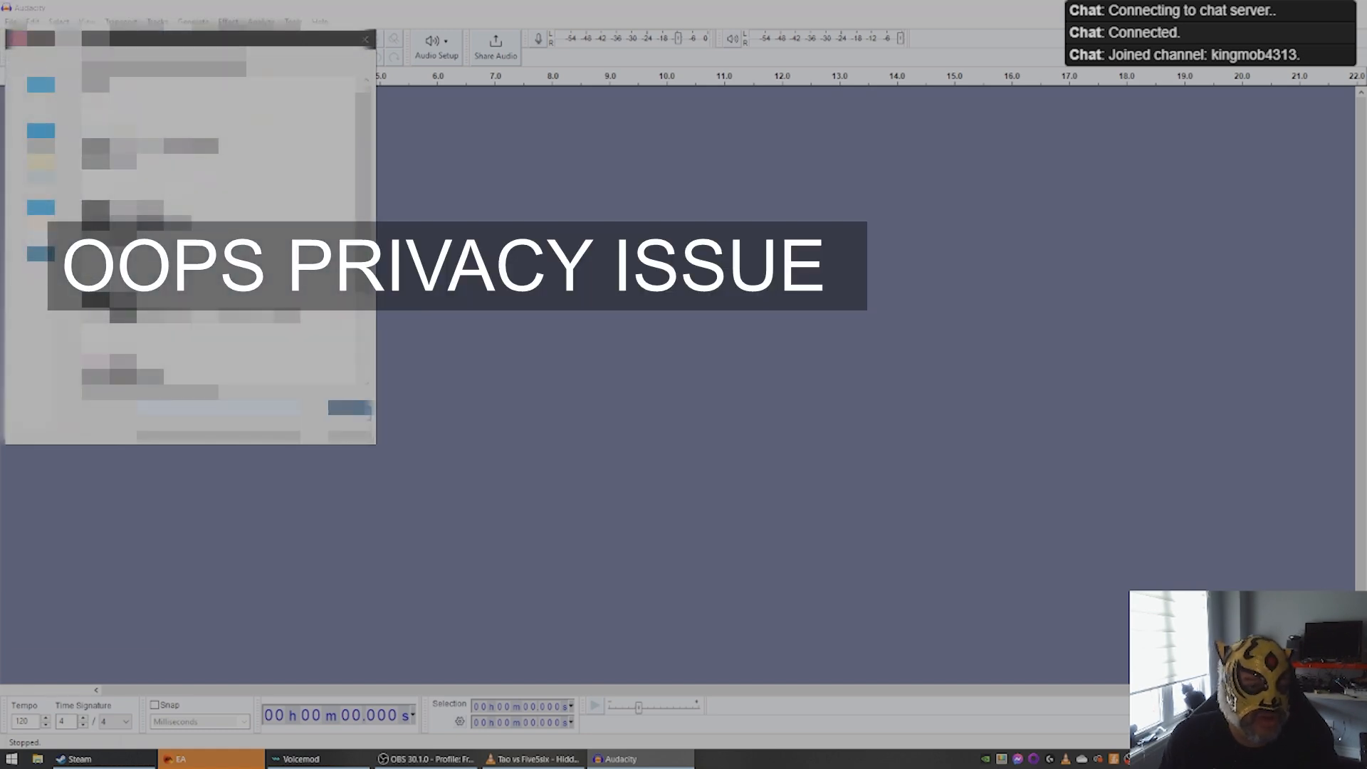
scroll(218, 230, "down", 1)
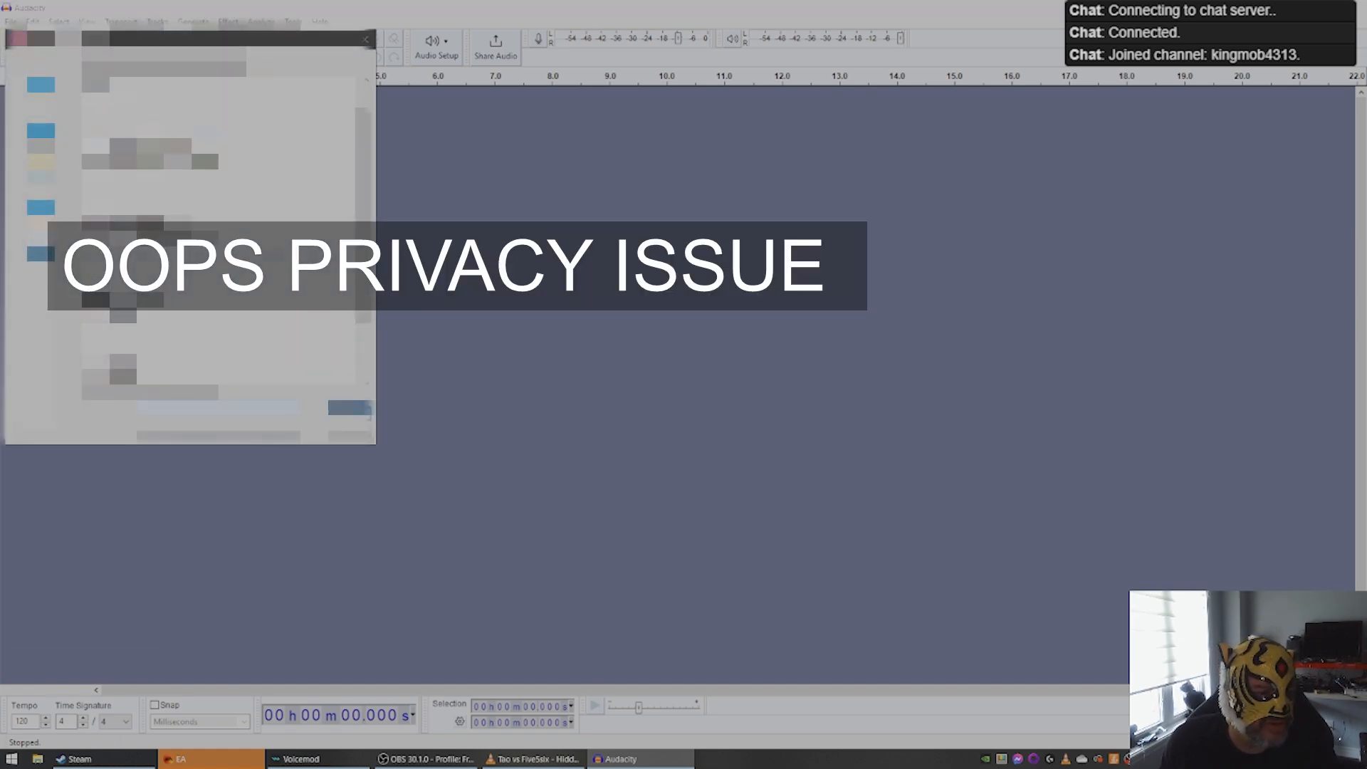
double_click(230, 279)
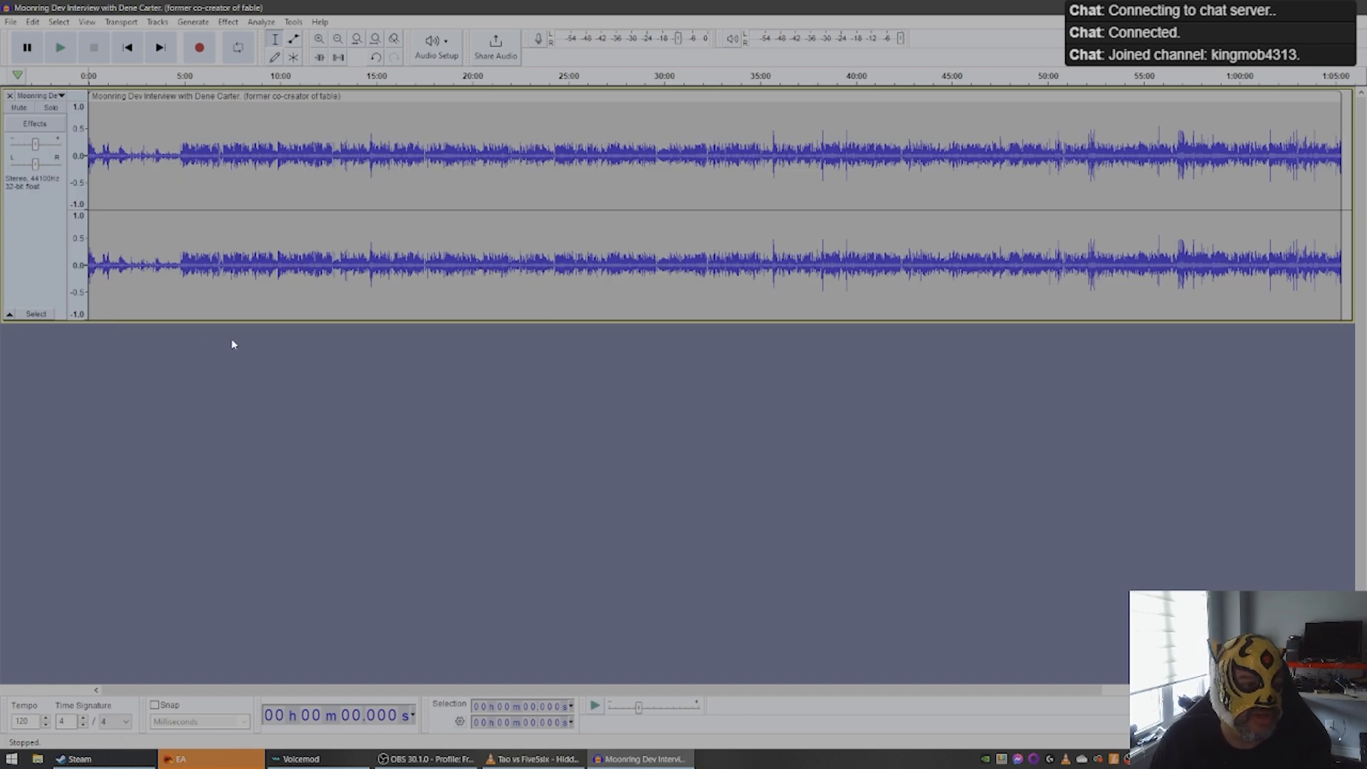
Step: Enlarge the interview track's height and switch its vertical scale to Linear (dB)
left_click_drag(252, 321, 253, 491)
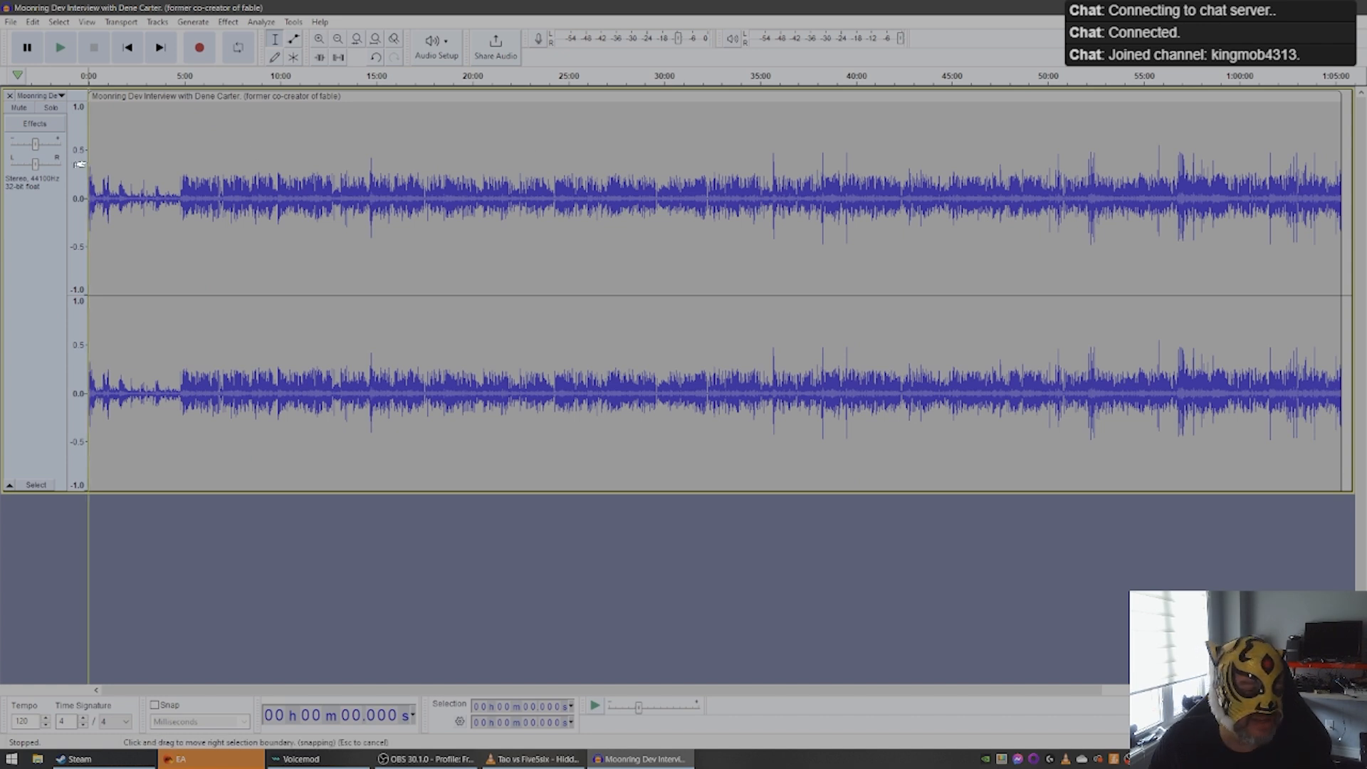
right_click(74, 119)
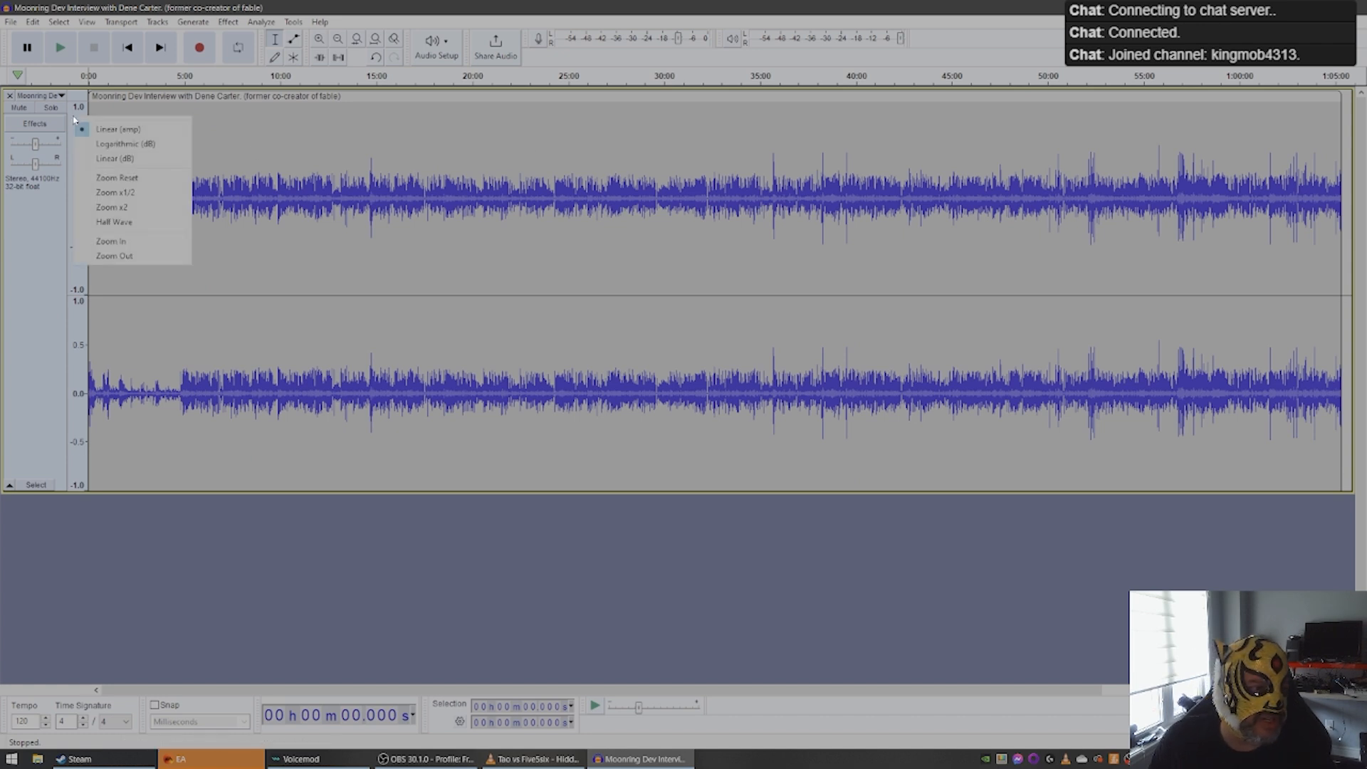
left_click(111, 161)
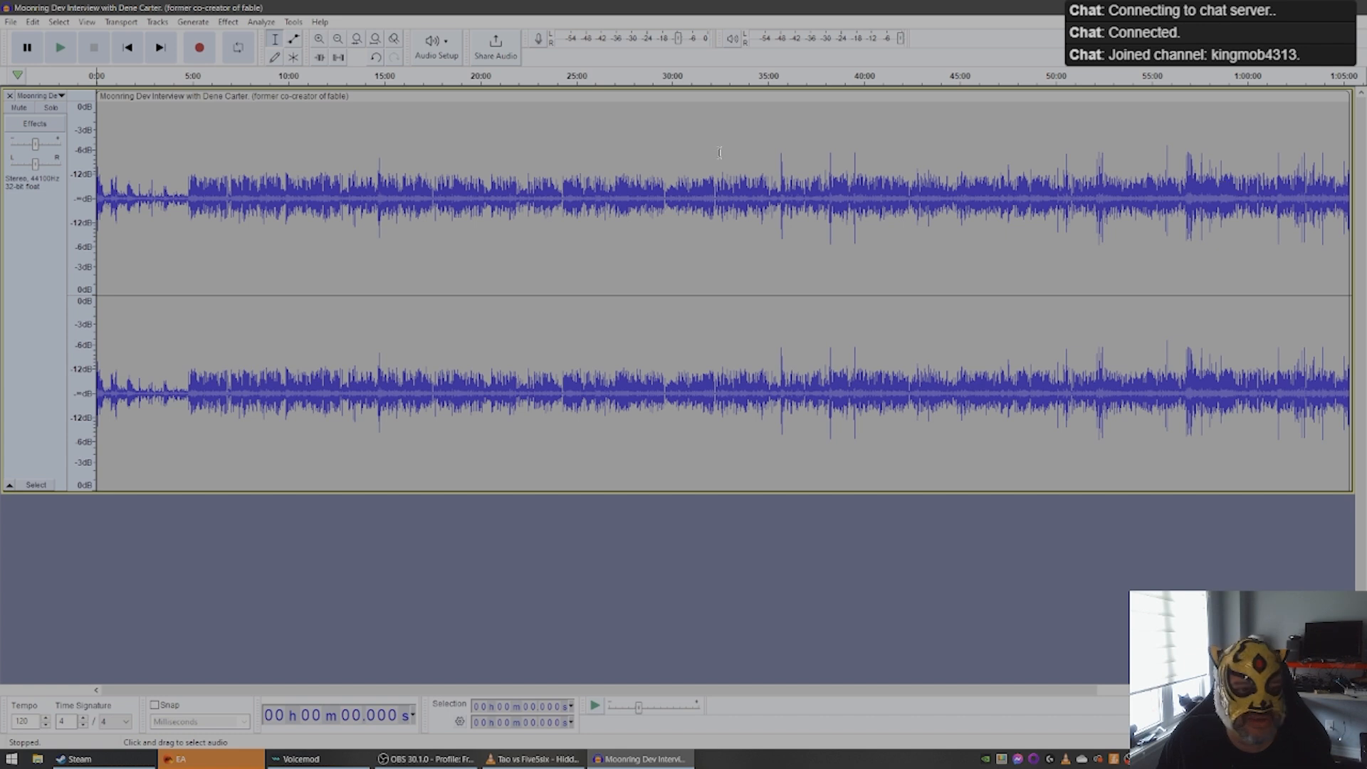
left_click(227, 21)
mouse_move(299, 95)
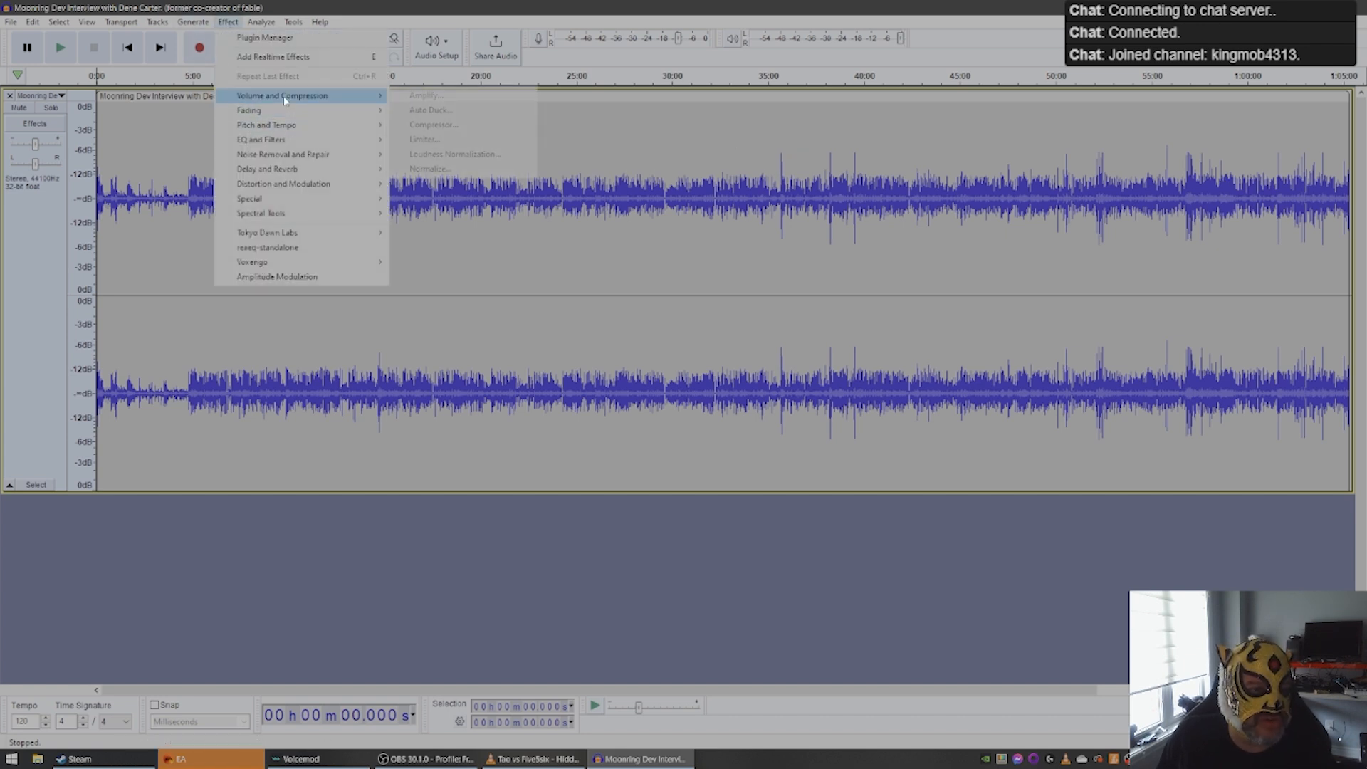
left_click(478, 173)
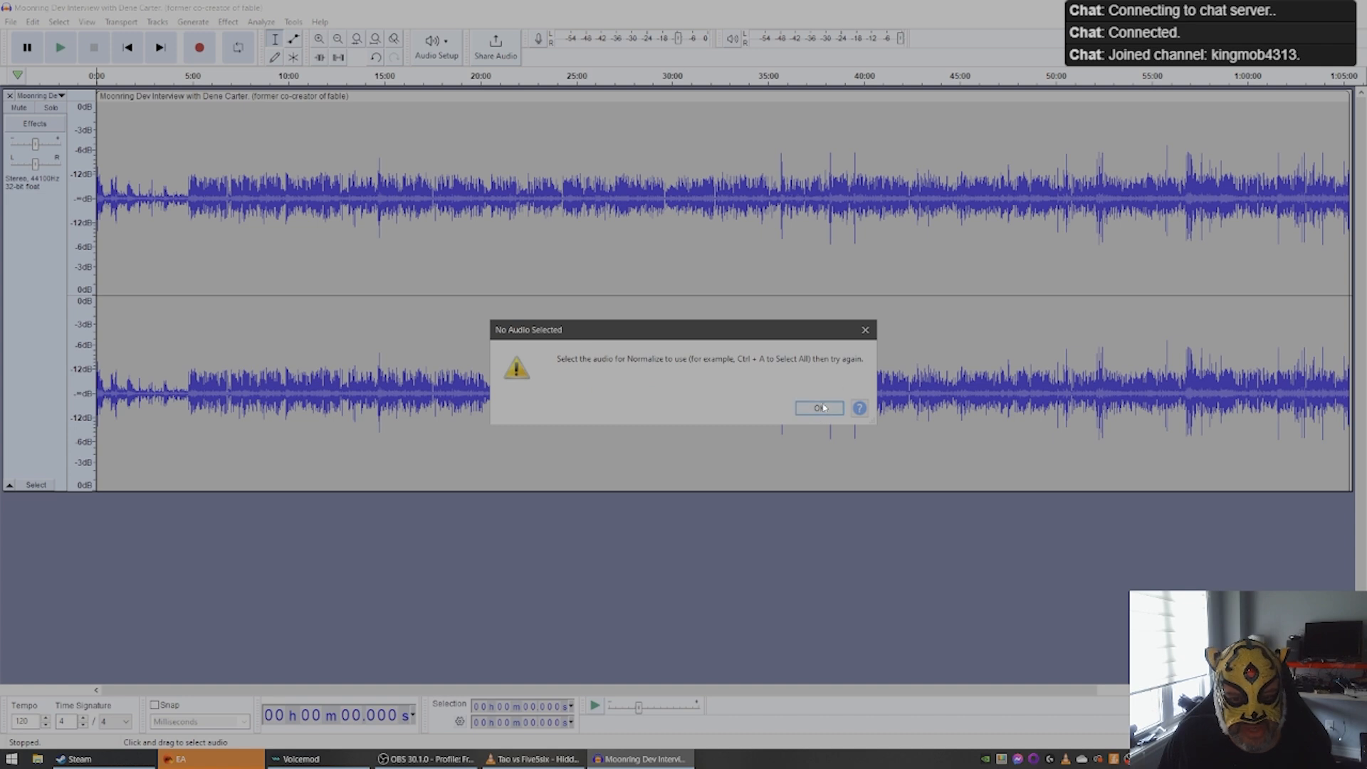
left_click(857, 269)
key("Return")
Step: Normalize the entire track to a peak amplitude of -1.25 dB, removing DC offset and treating the stereo channels independently
key("ctrl+a")
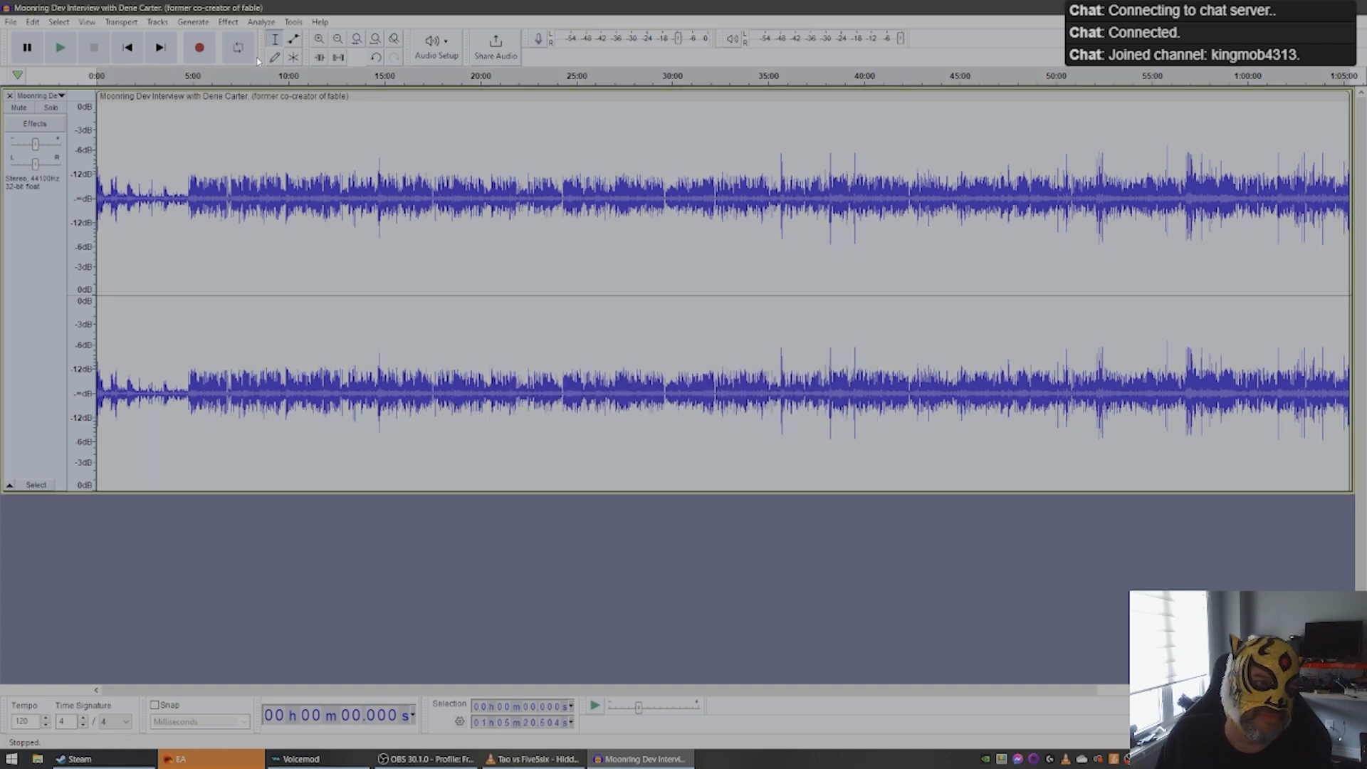
left_click(228, 22)
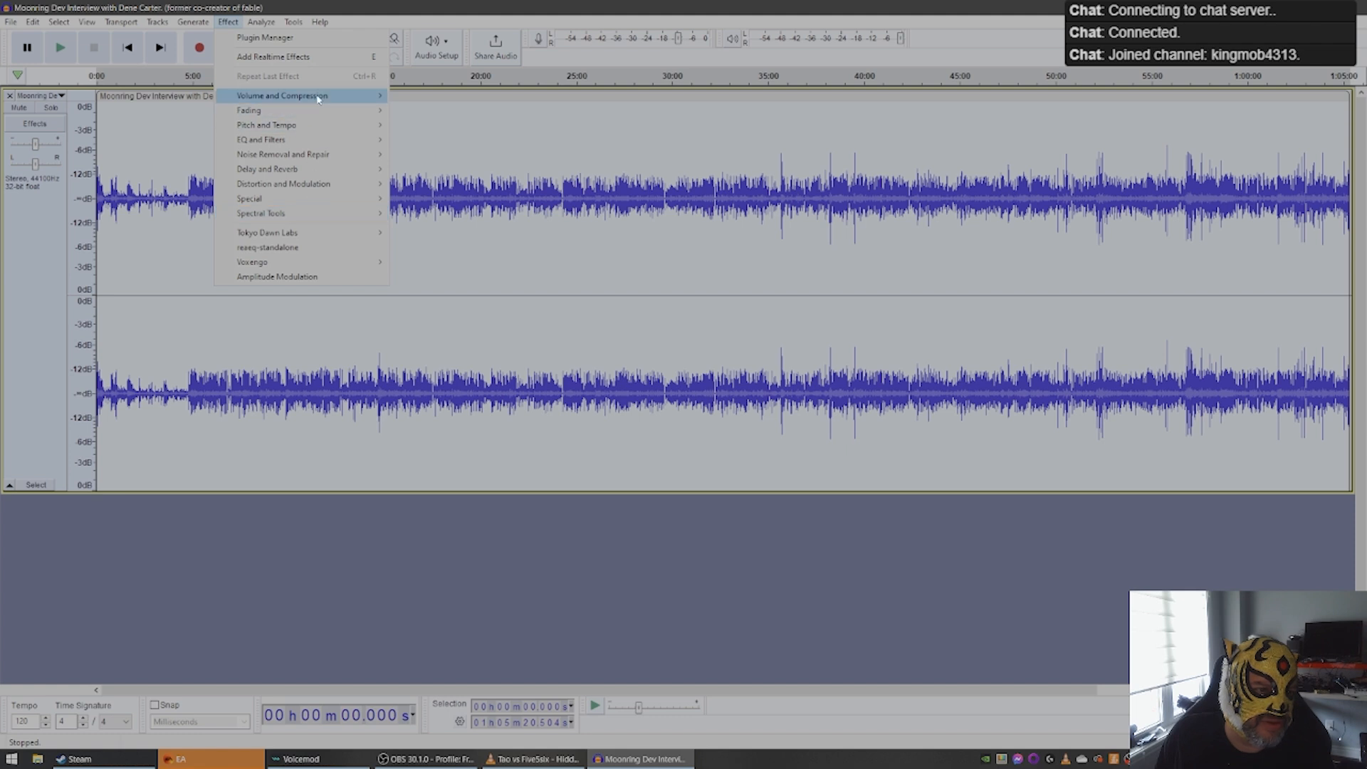
mouse_move(313, 95)
left_click(476, 171)
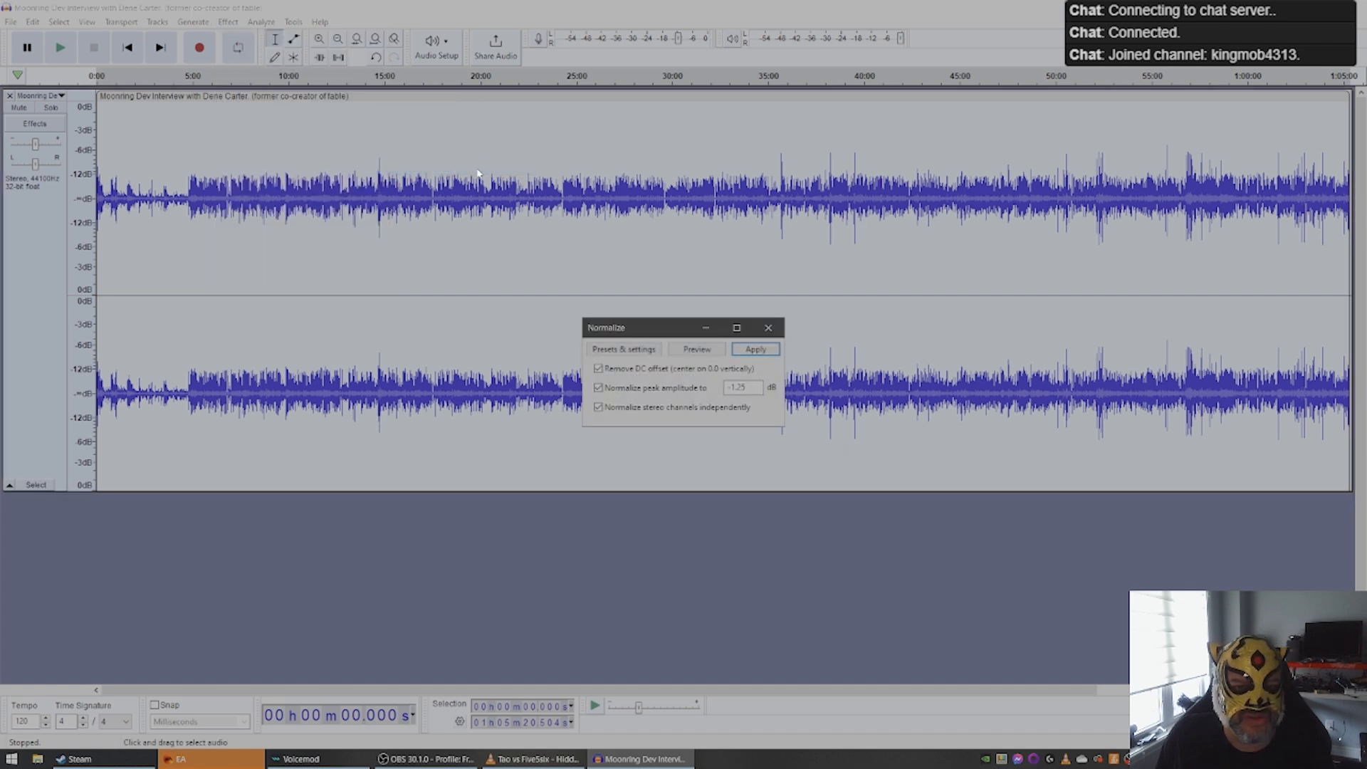
left_click(755, 349)
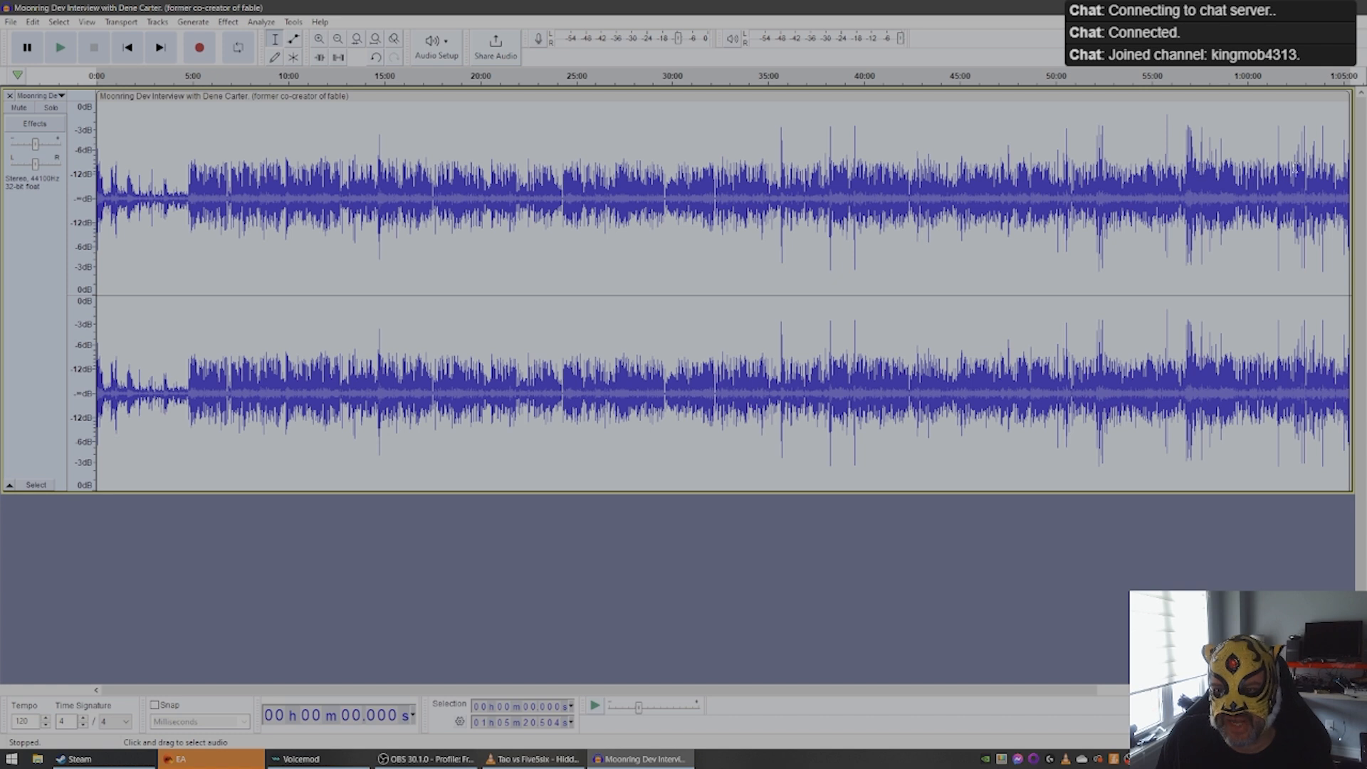
Step: Apply a Soft Clip Limiter at -7 dB with 10 ms hold and no make-up gain to the whole track, and audition its opening
left_click(227, 22)
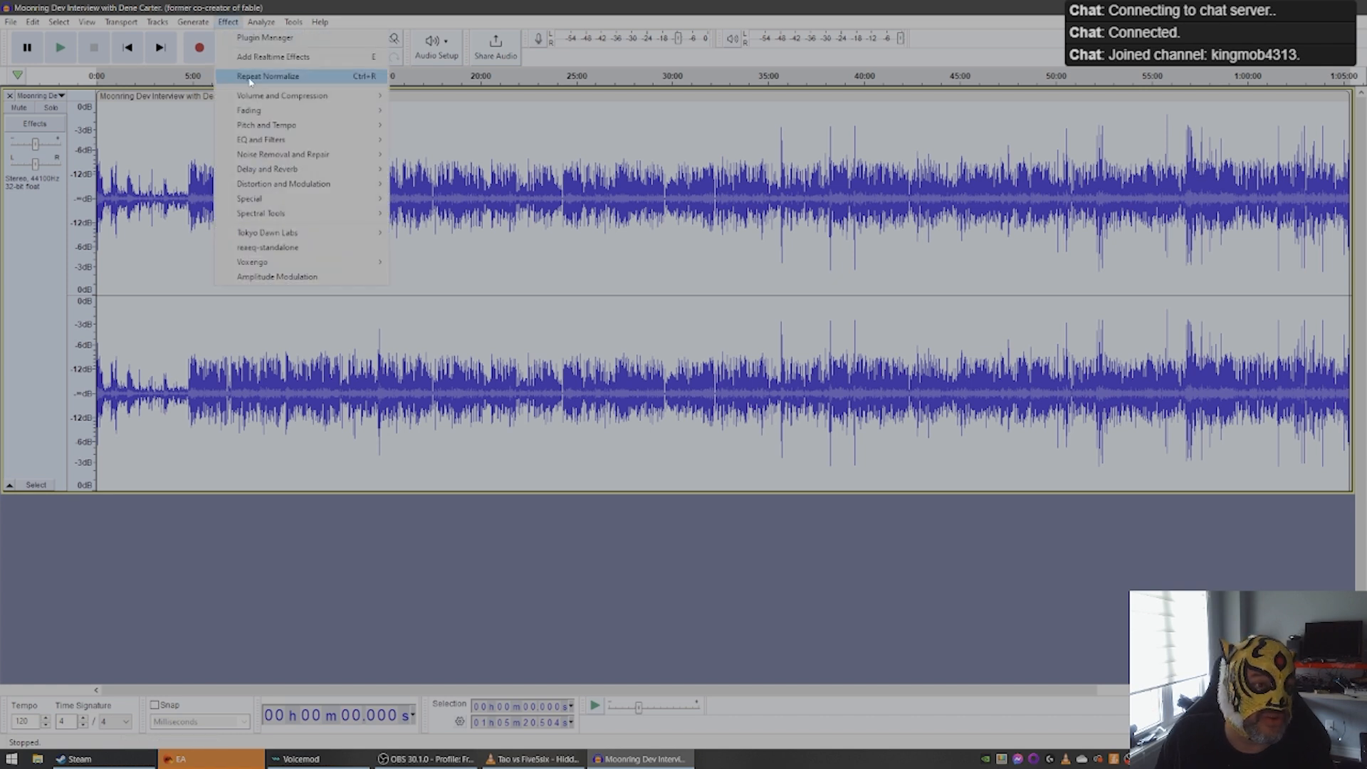
mouse_move(341, 95)
left_click(469, 140)
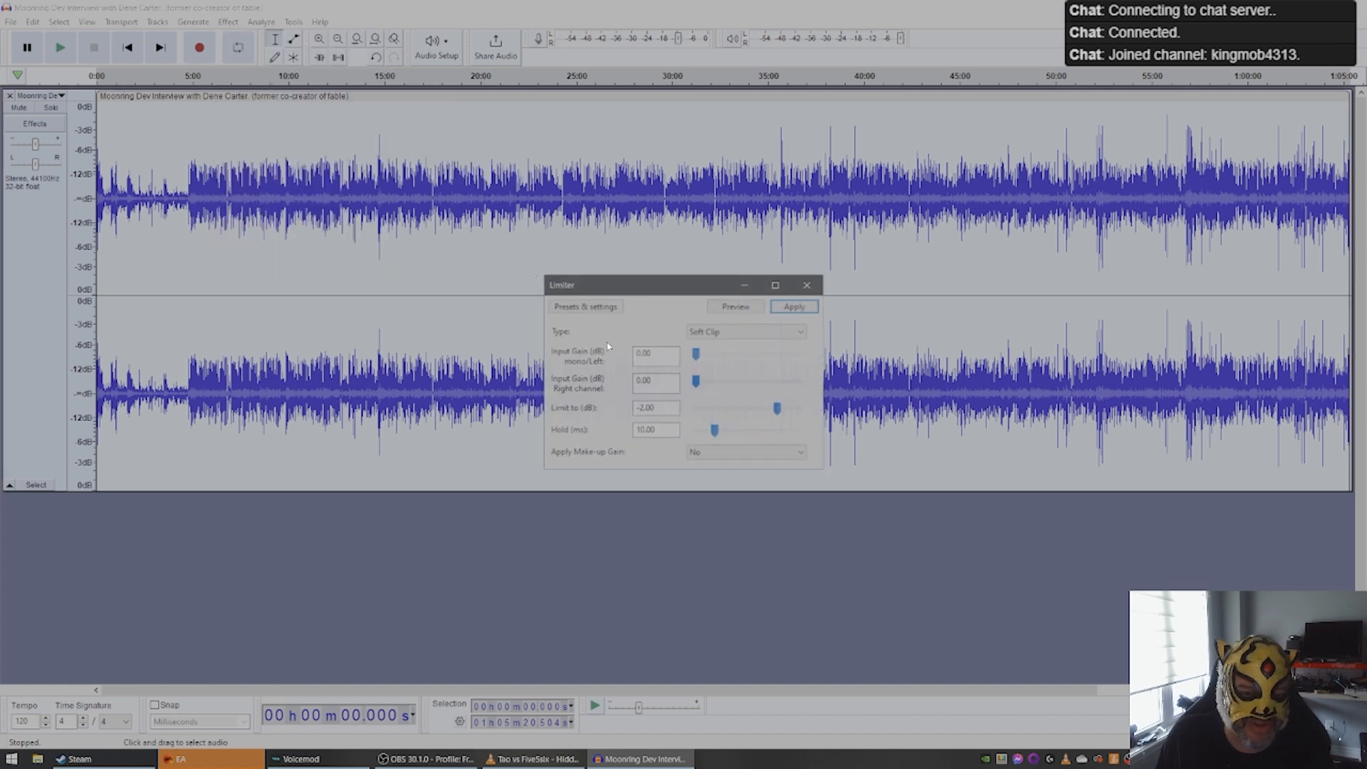
left_click_drag(639, 407, 732, 412)
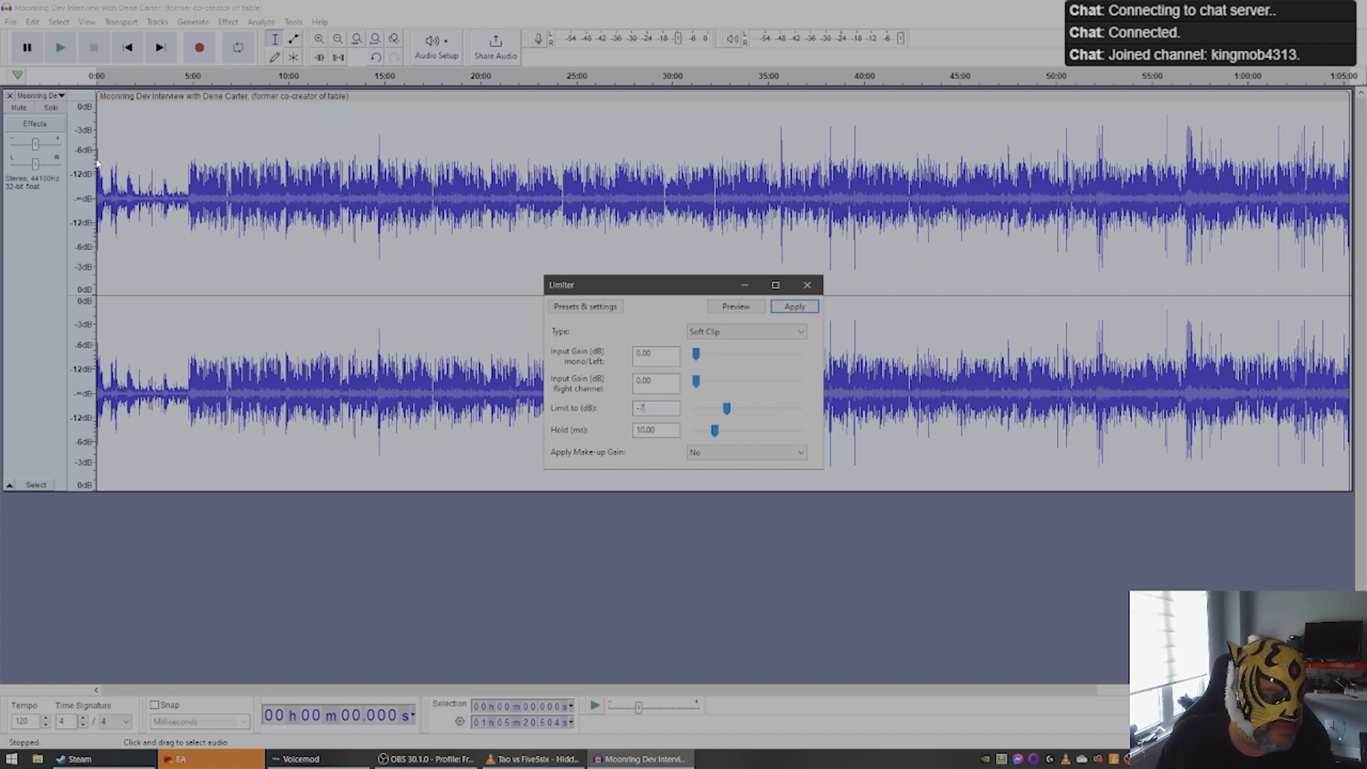
left_click(790, 306)
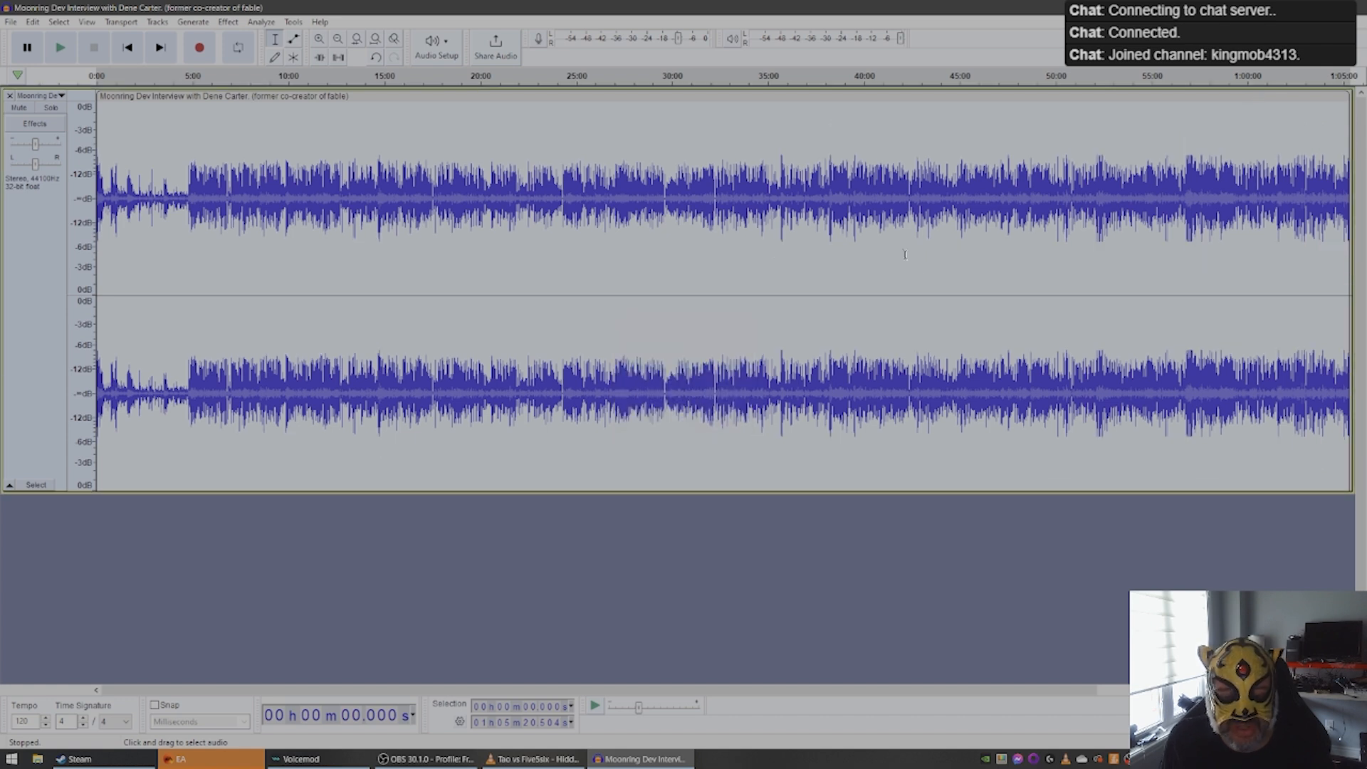
left_click(60, 47)
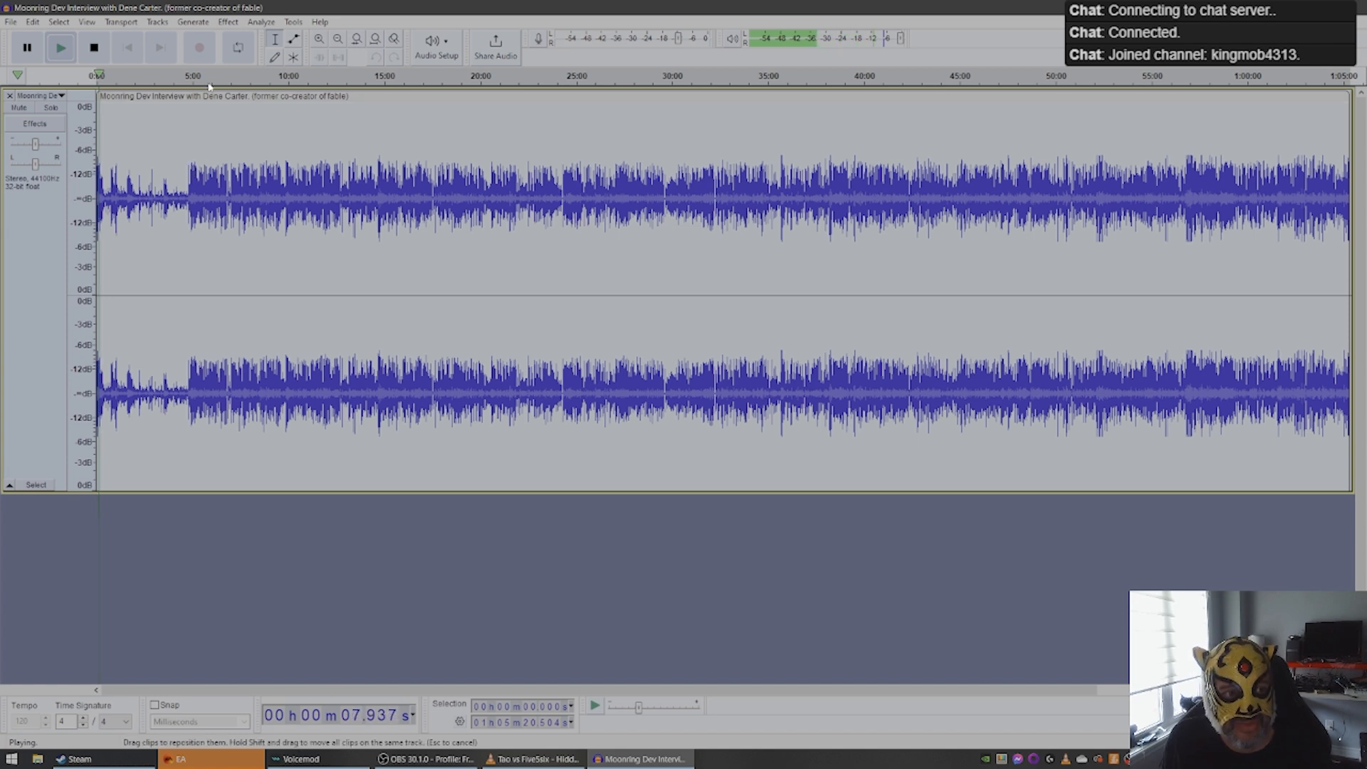
left_click(93, 47)
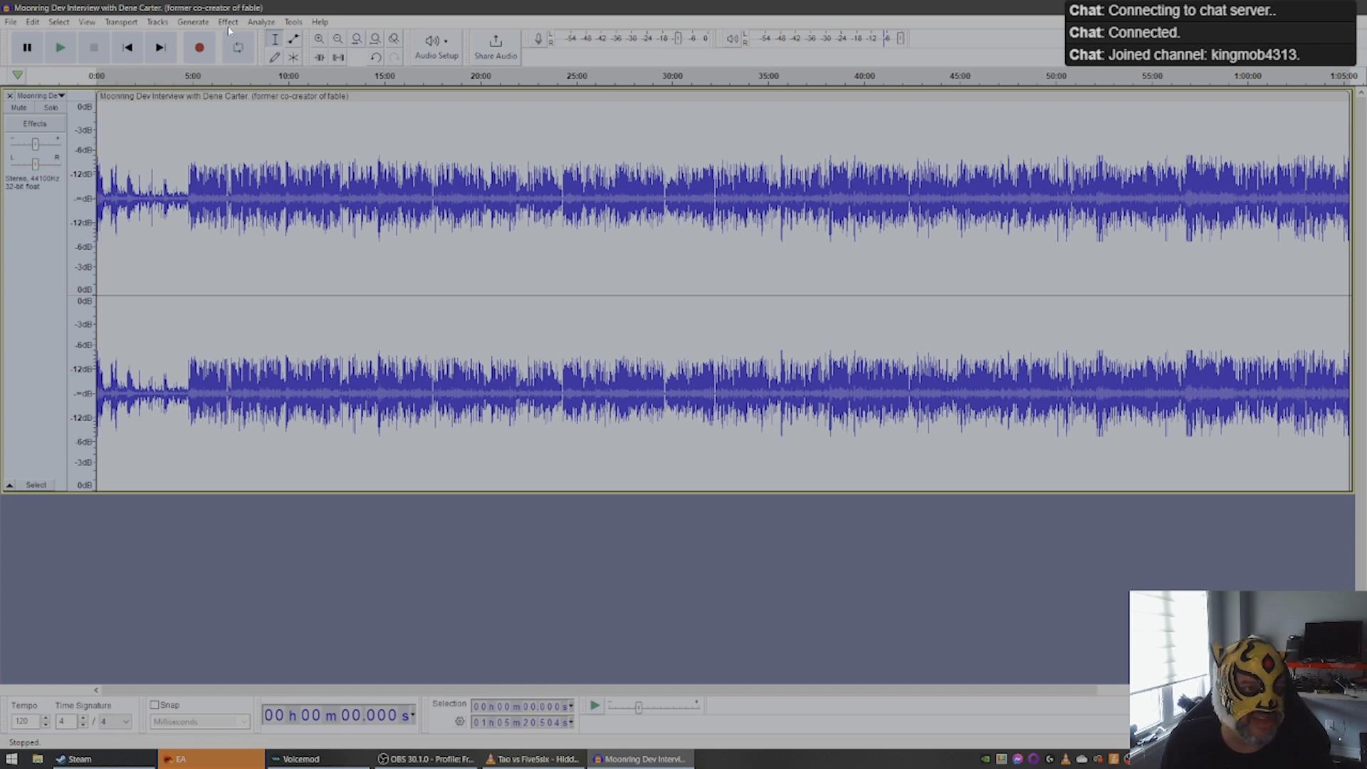
Step: Normalize the entire limited track again with the same settings
left_click(228, 22)
mouse_move(265, 96)
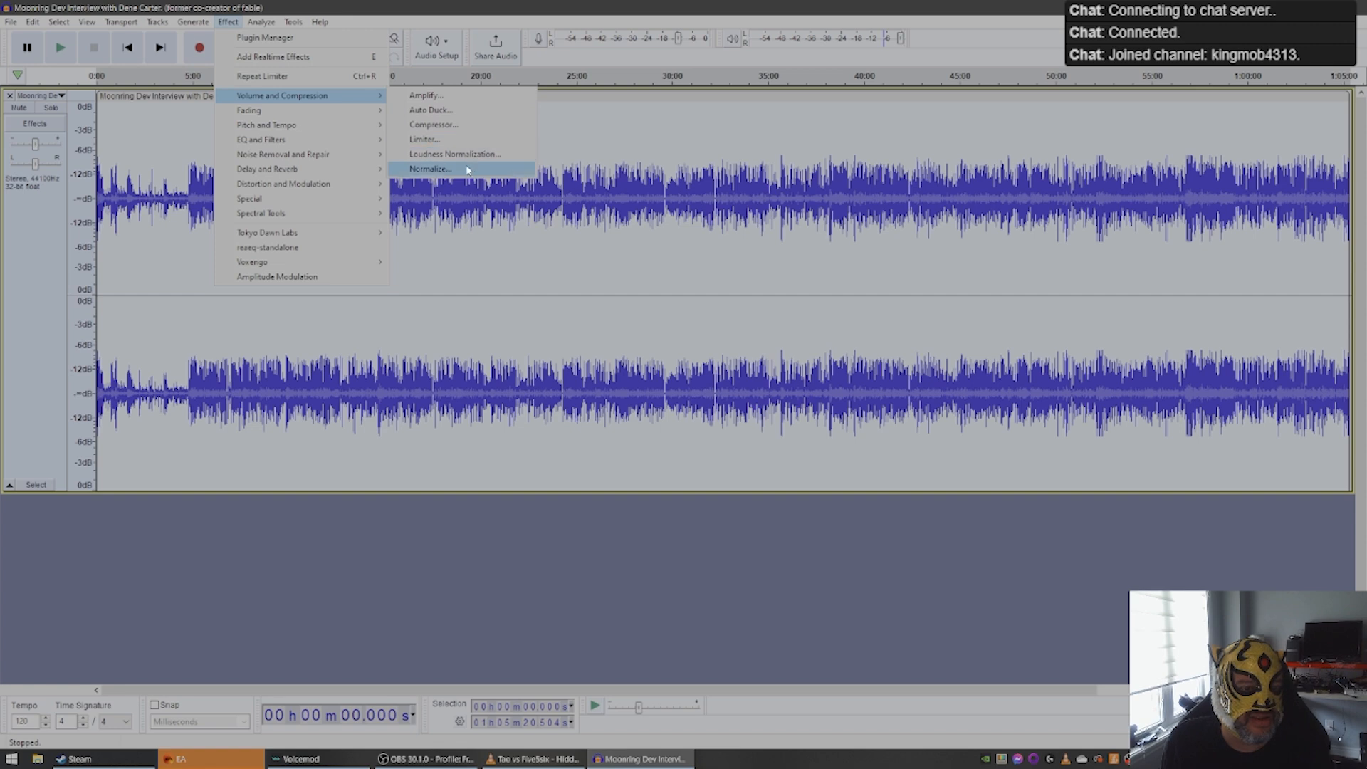
left_click(469, 169)
left_click(768, 353)
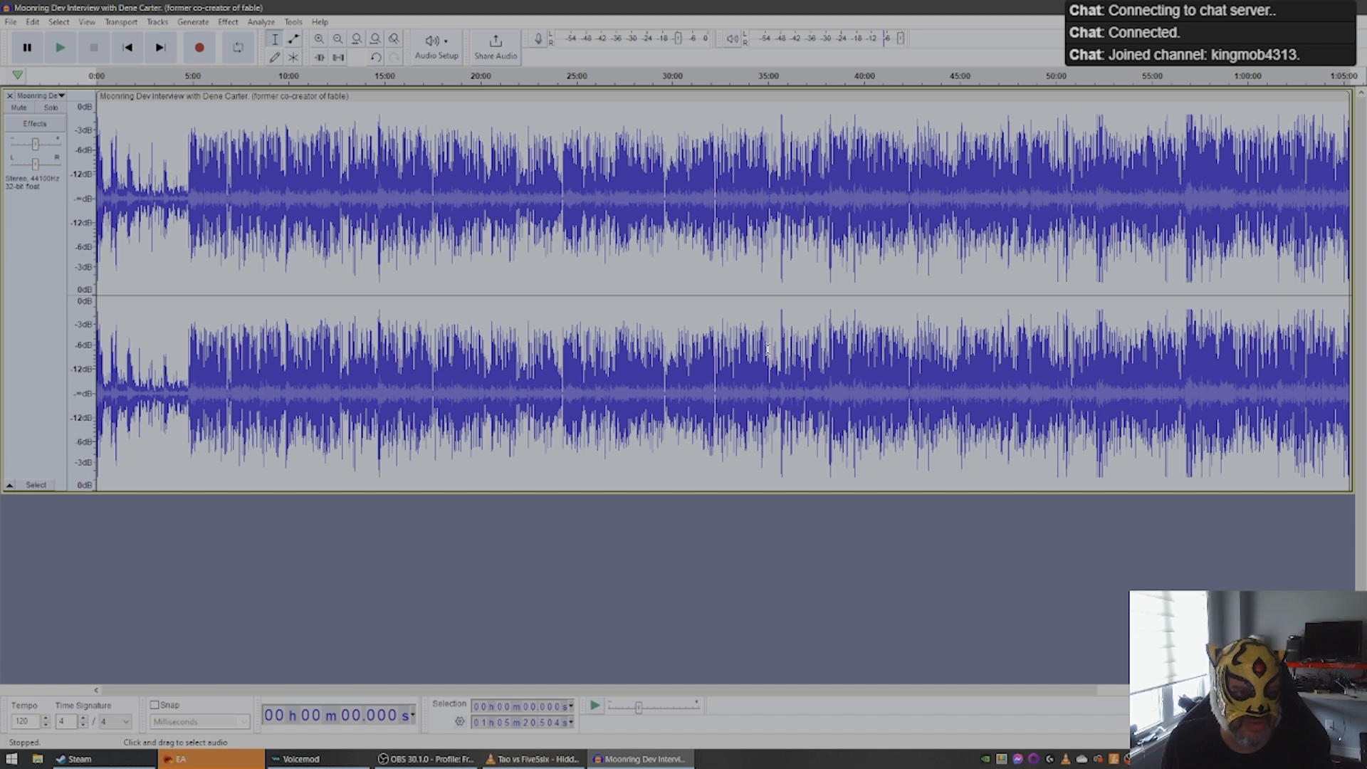
Step: Play back a short passage of the interview starting at about 4 min 48 s
left_click(189, 151)
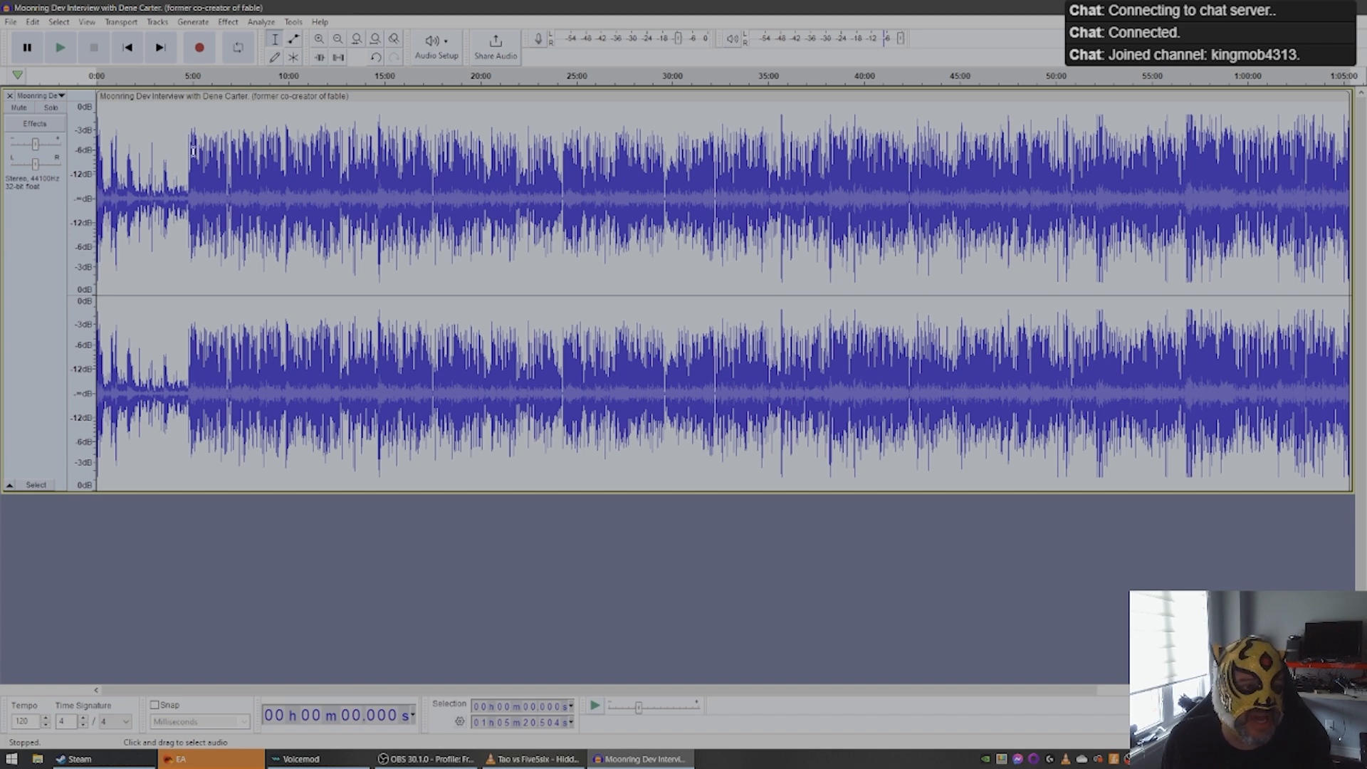
key("space")
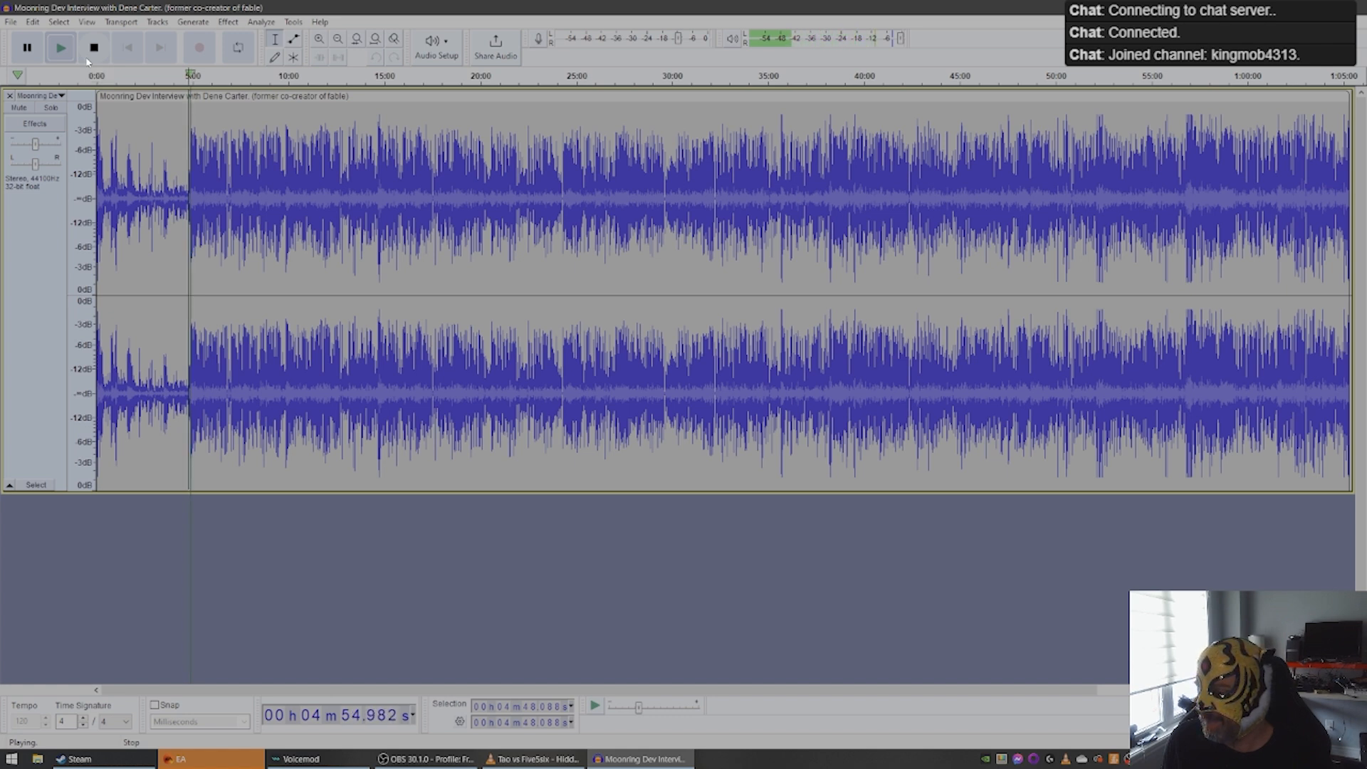
left_click(92, 56)
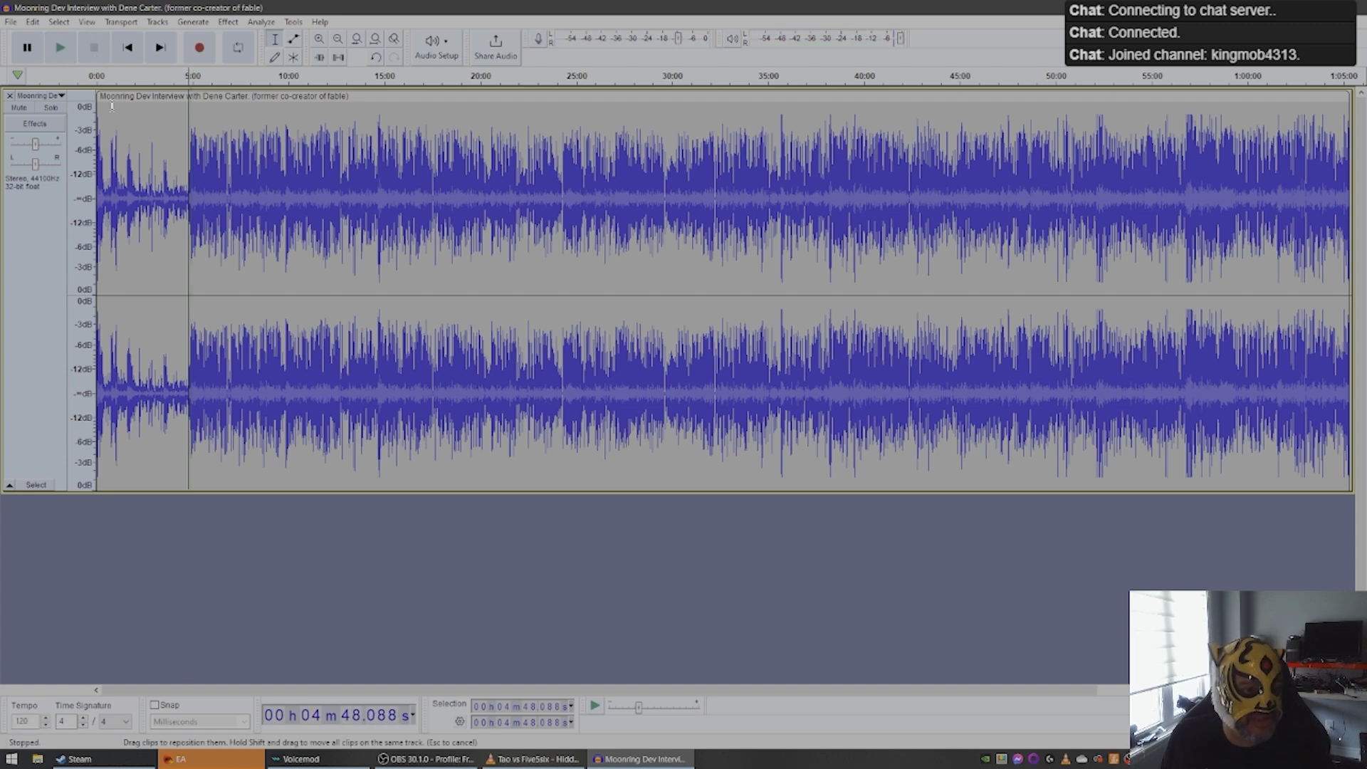
Step: Apply the Compressor with its factory default preset to the entire track
key("ctrl+a")
left_click(228, 21)
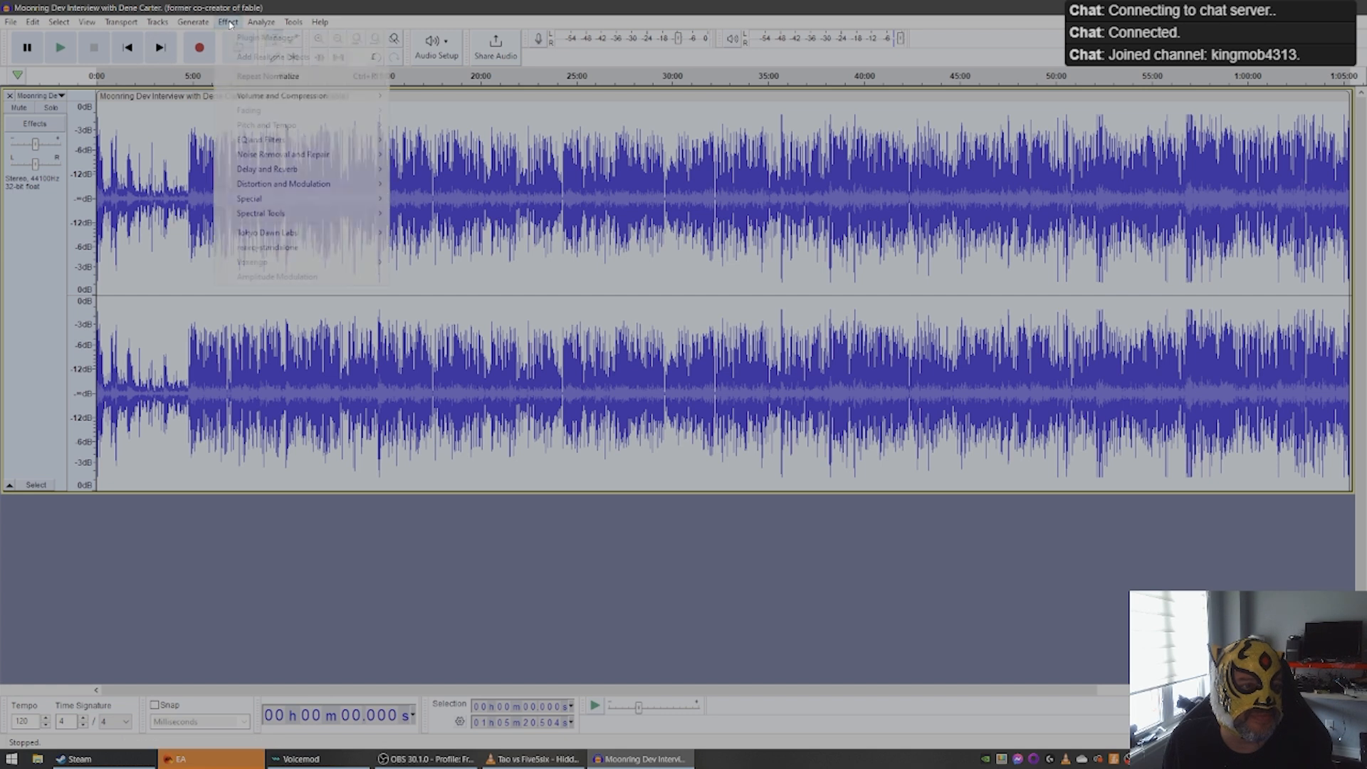
mouse_move(327, 96)
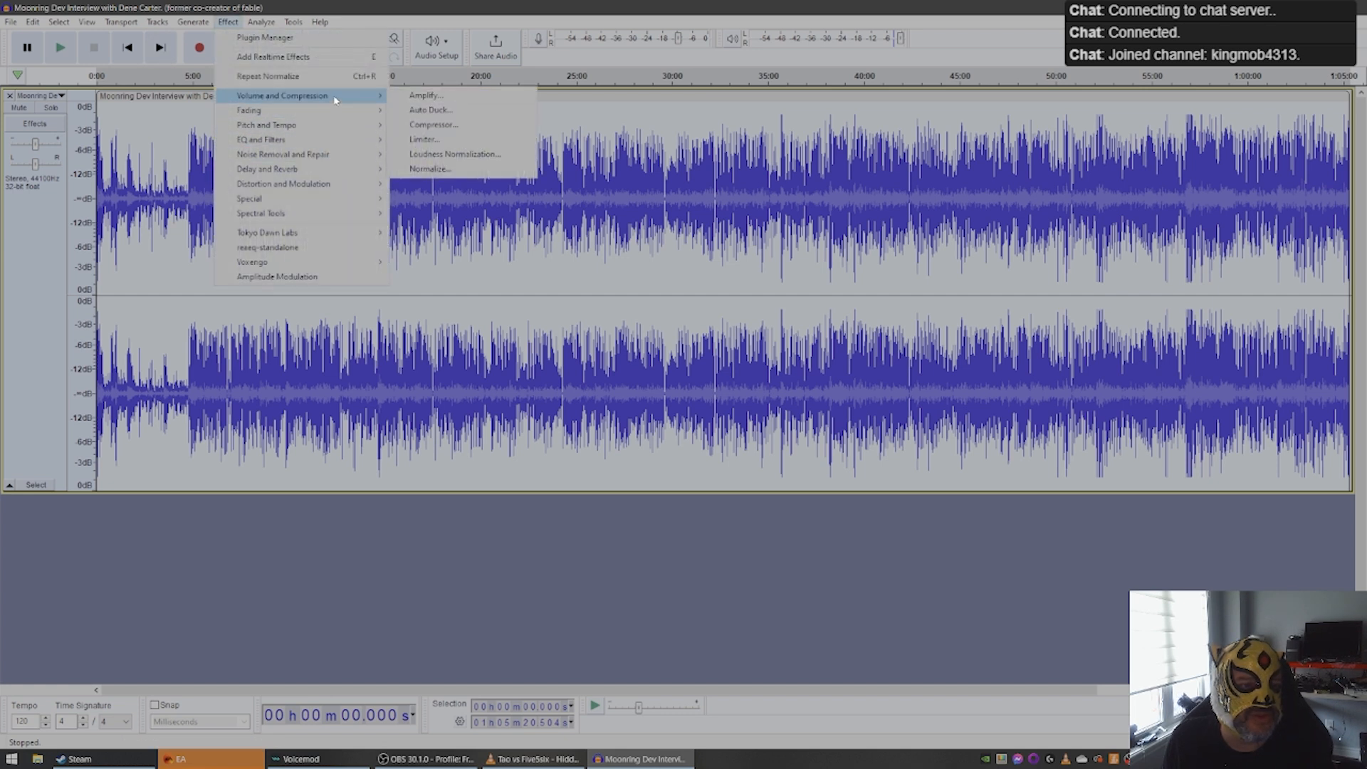
left_click(472, 126)
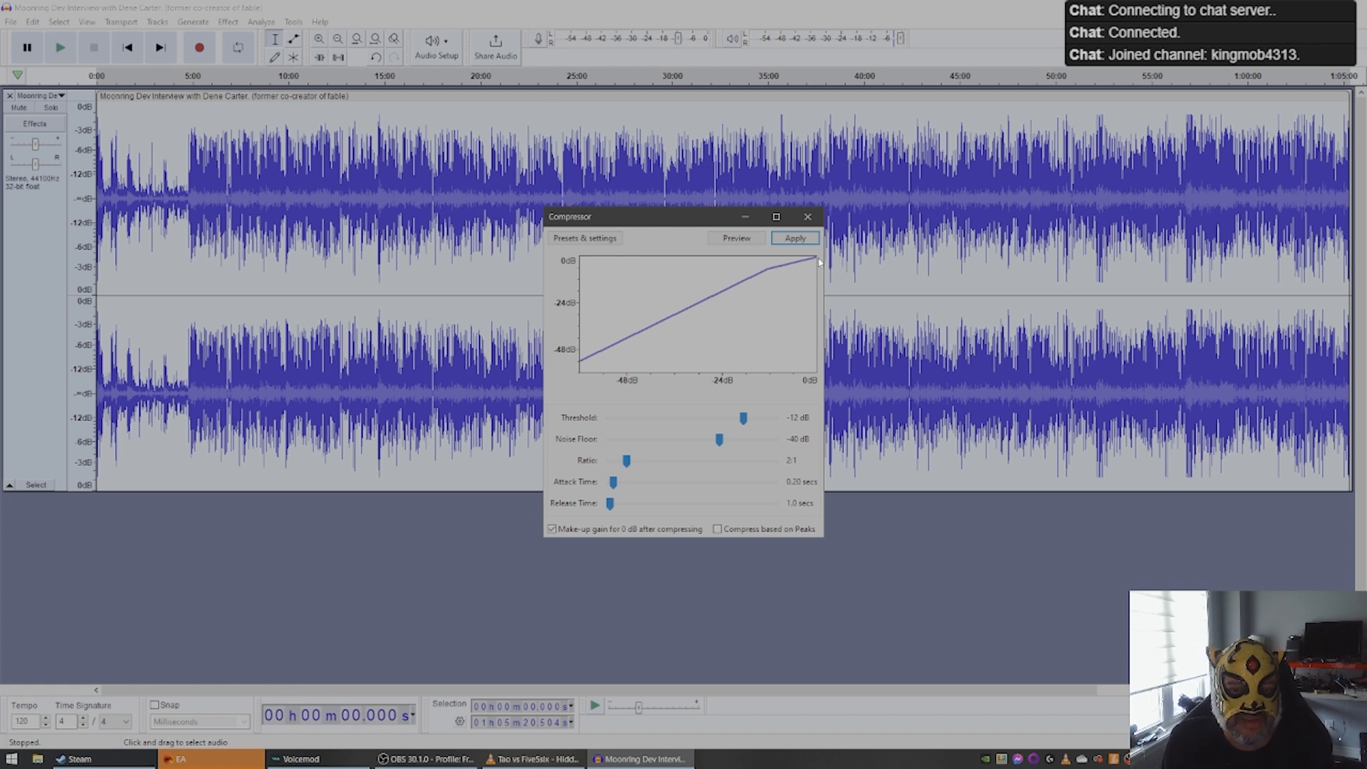
left_click(588, 237)
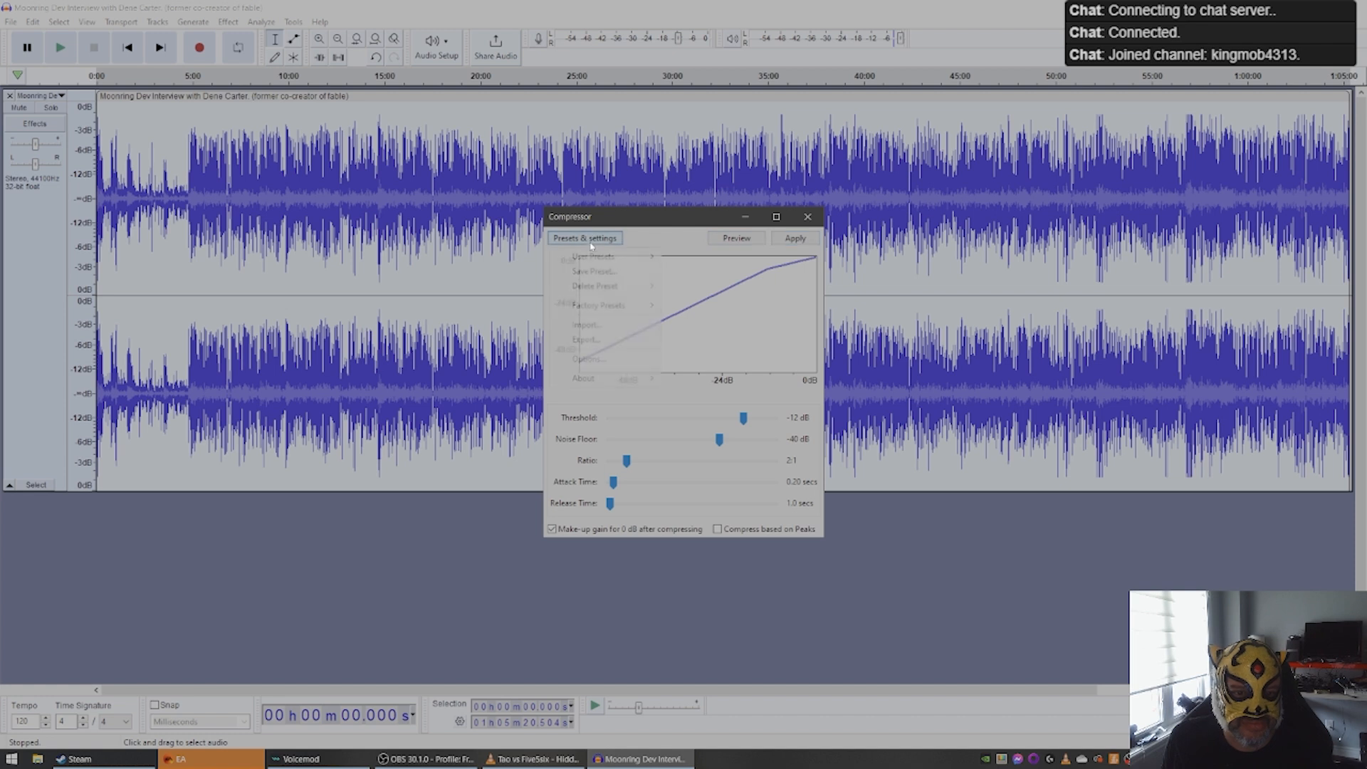
mouse_move(612, 310)
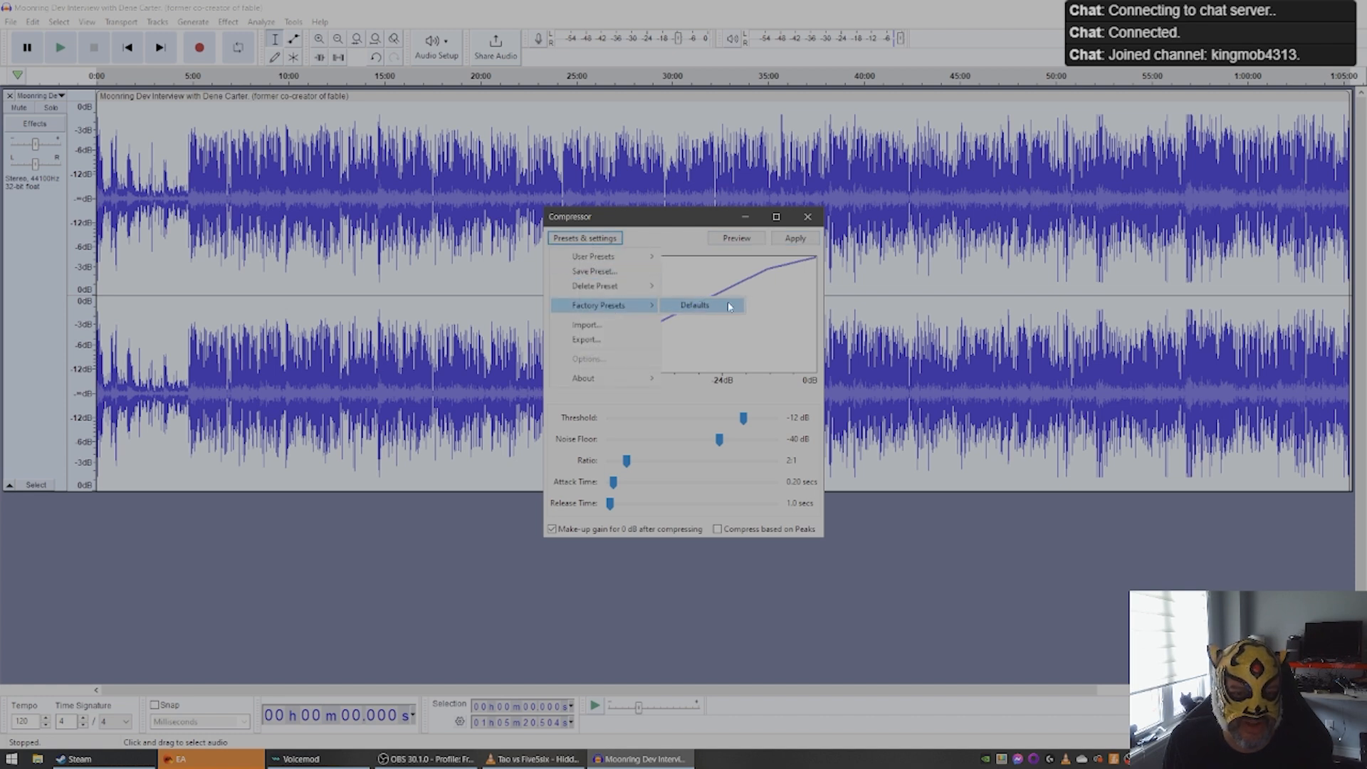
left_click(694, 305)
left_click(785, 239)
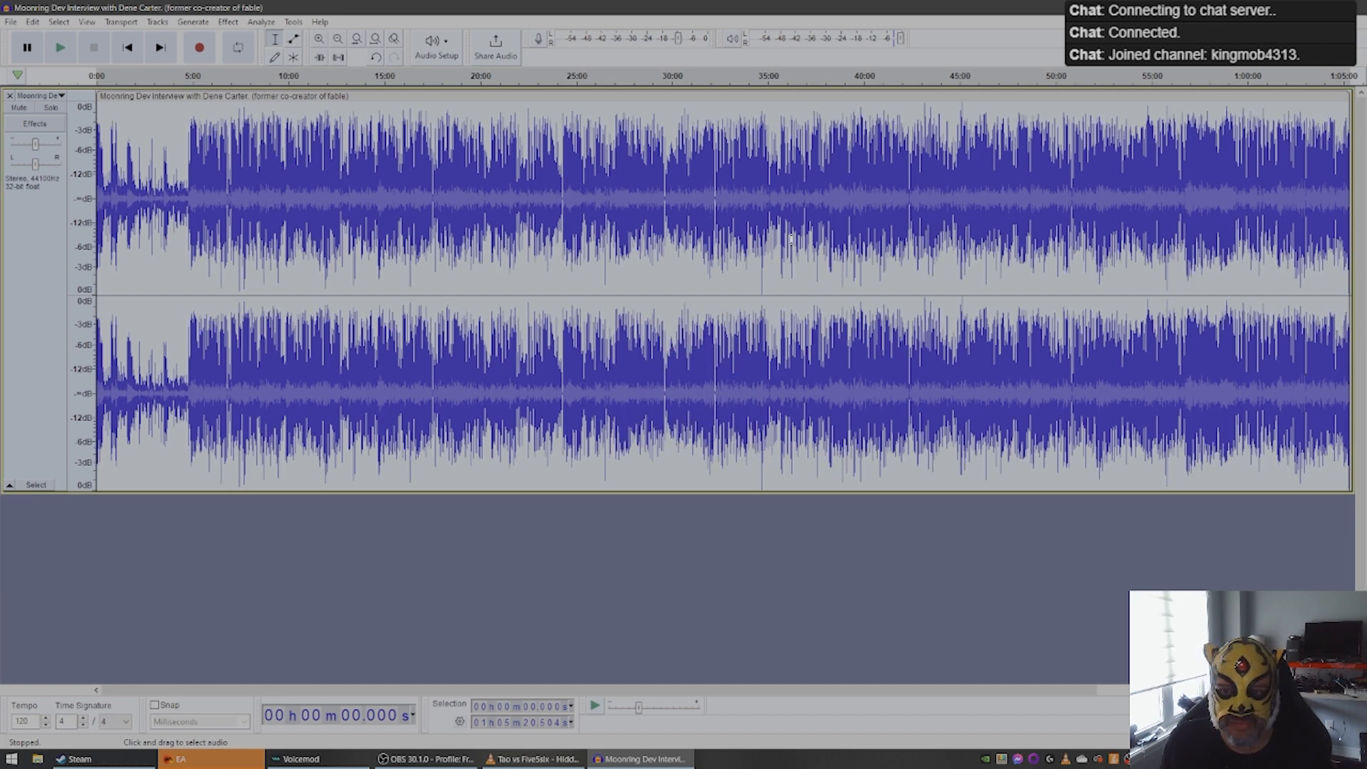
Step: Play back the compressed interview from about 7 min 4 s, and place the cursor at about 14 min 24 s
left_click(231, 173)
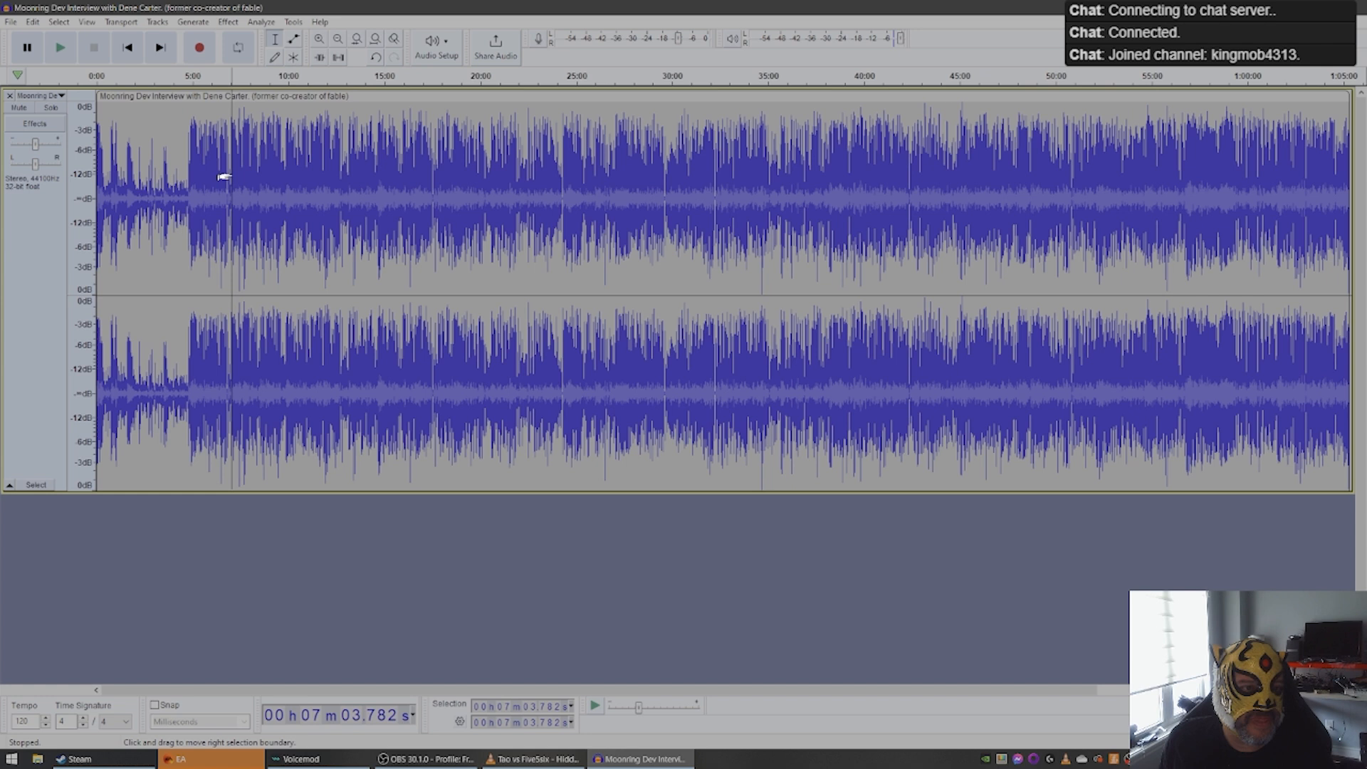
left_click(59, 47)
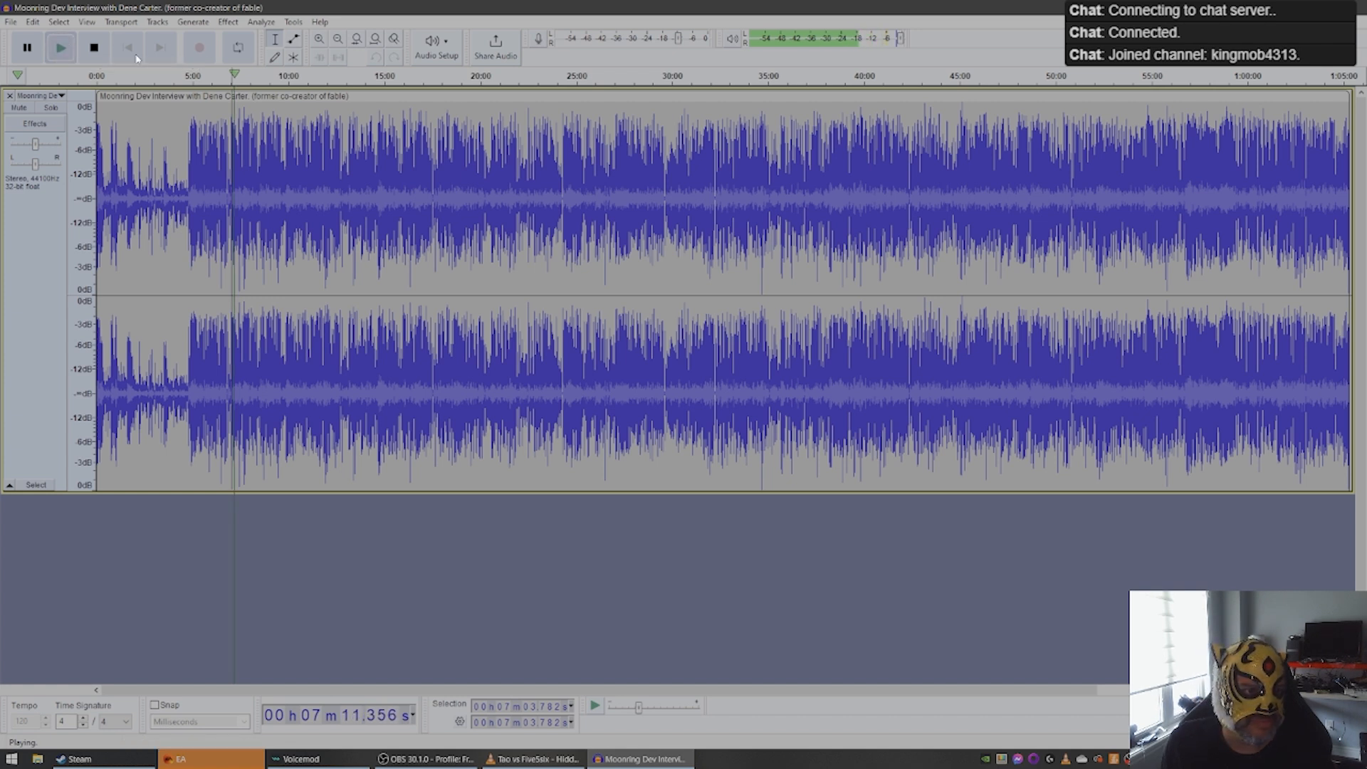
left_click(95, 49)
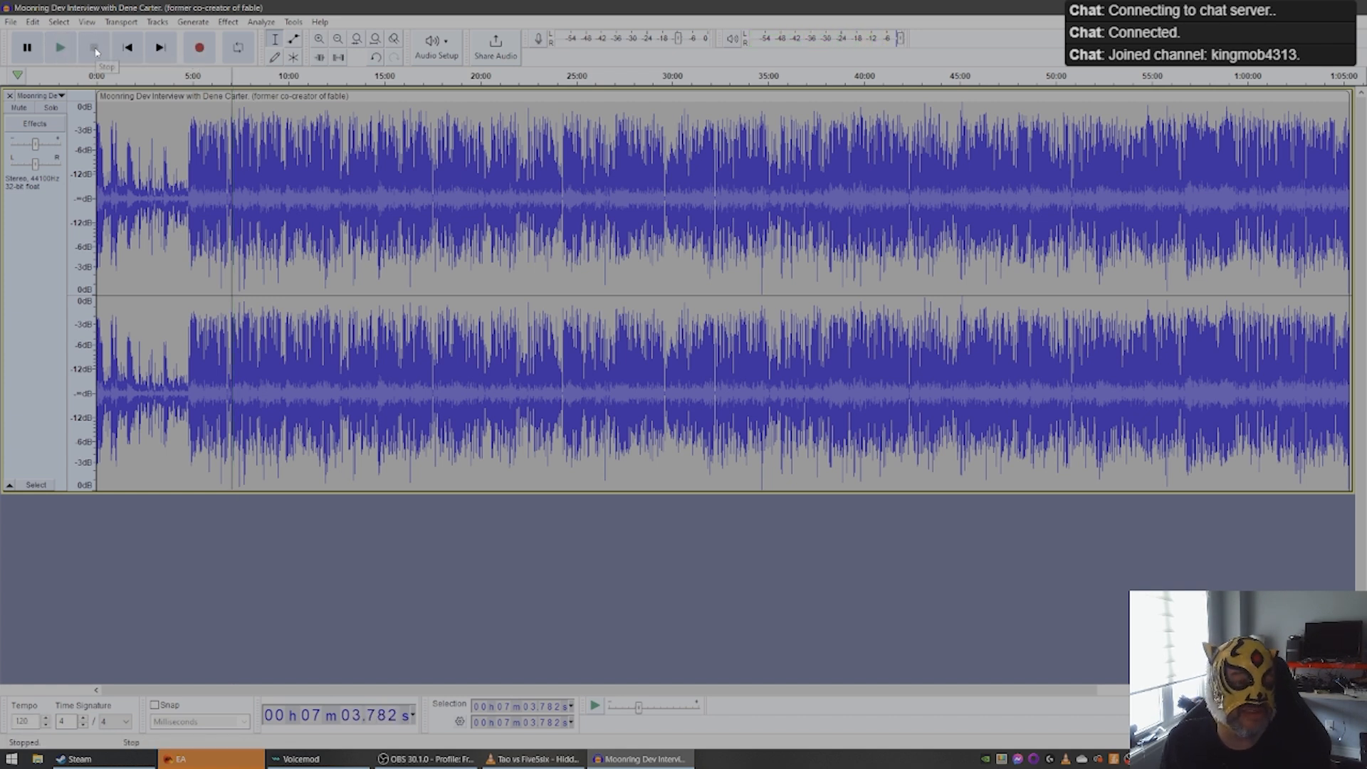
left_click(372, 269)
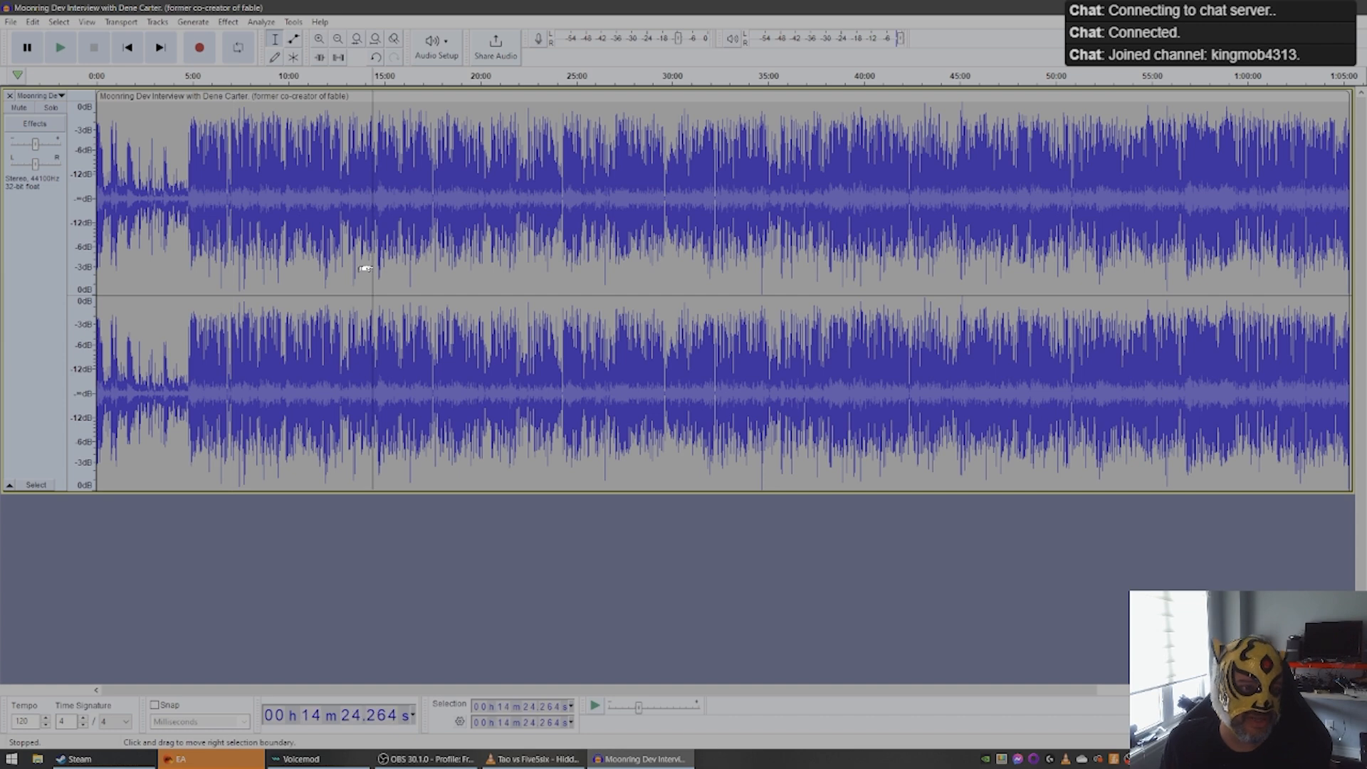
Step: Undo the effects applied to the interview track and play back the original audio from about 5 min 17 s
key("ctrl+z")
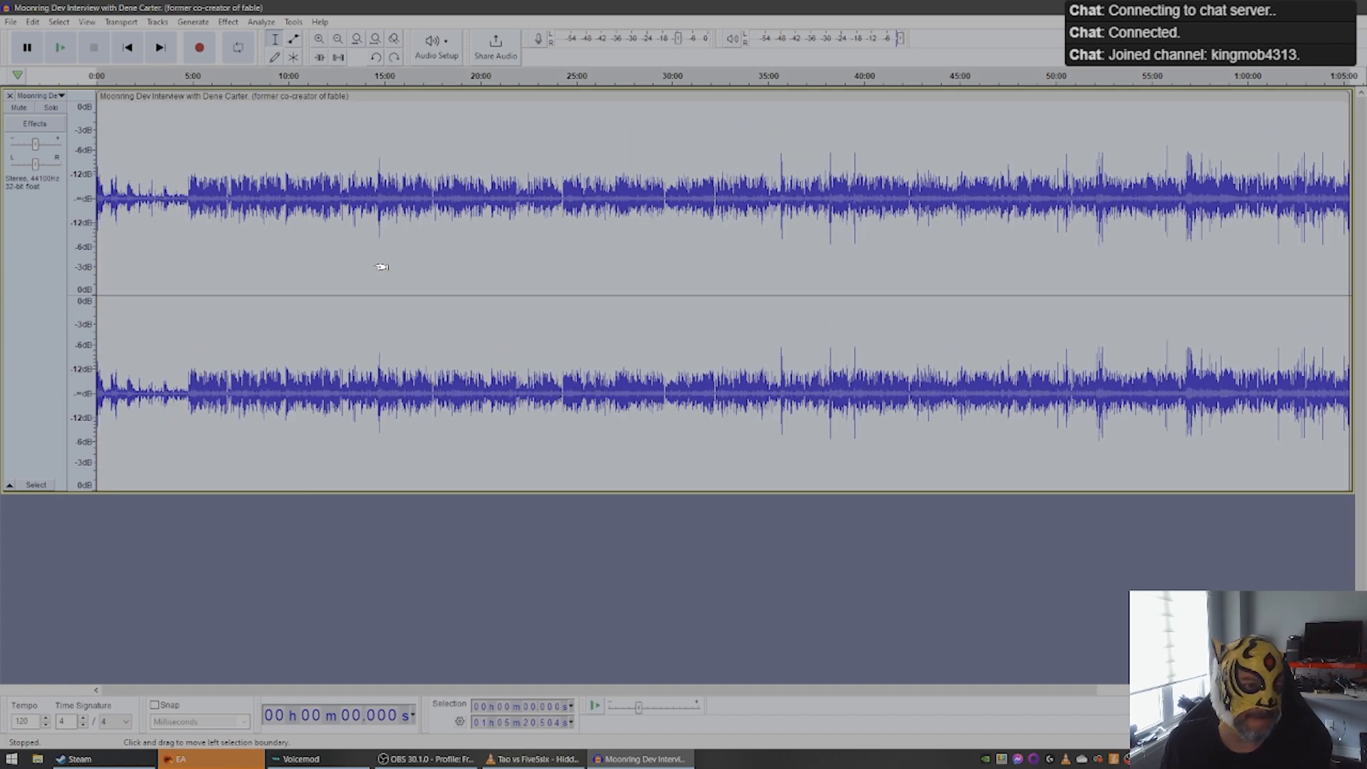
left_click(198, 178)
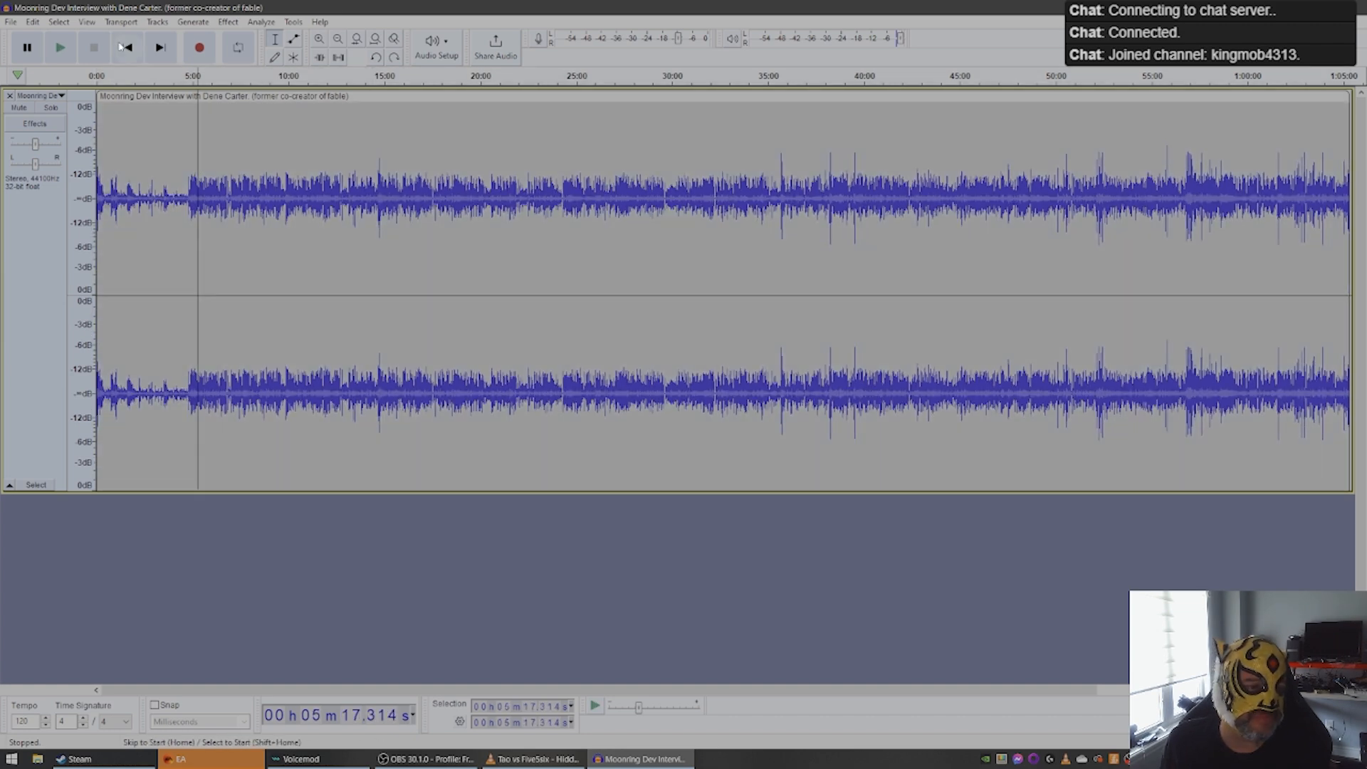
left_click(71, 60)
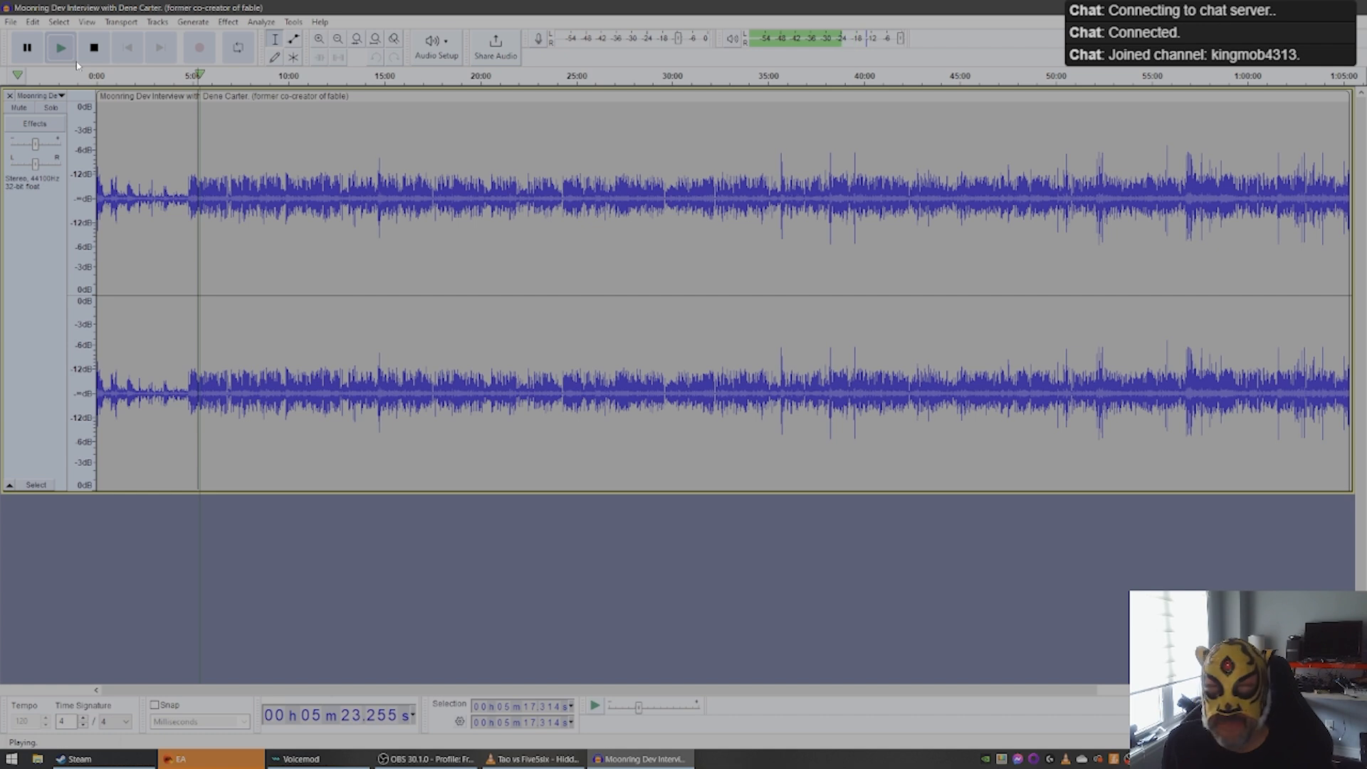
left_click(89, 52)
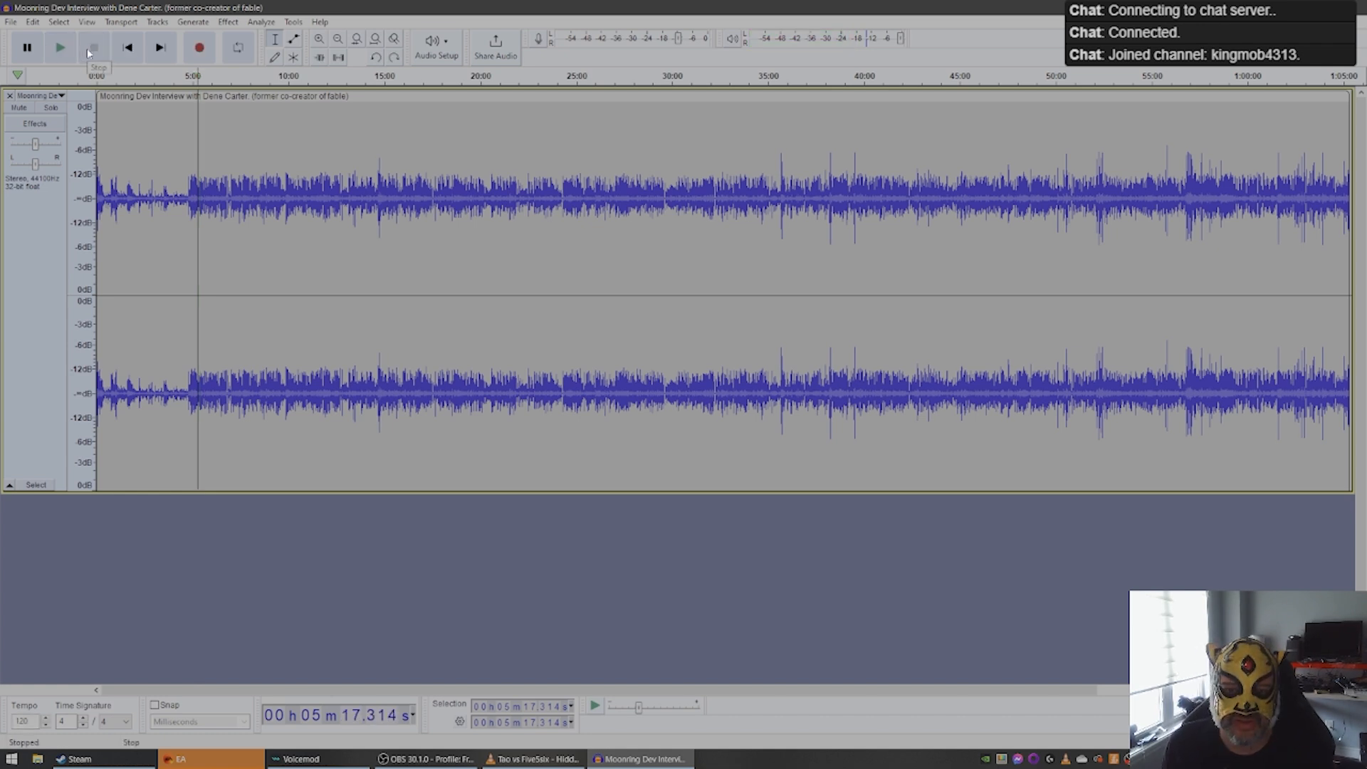
Step: Close the interview track and open the recording "Wrestling is Silly Koji Kitao"
left_click(15, 109)
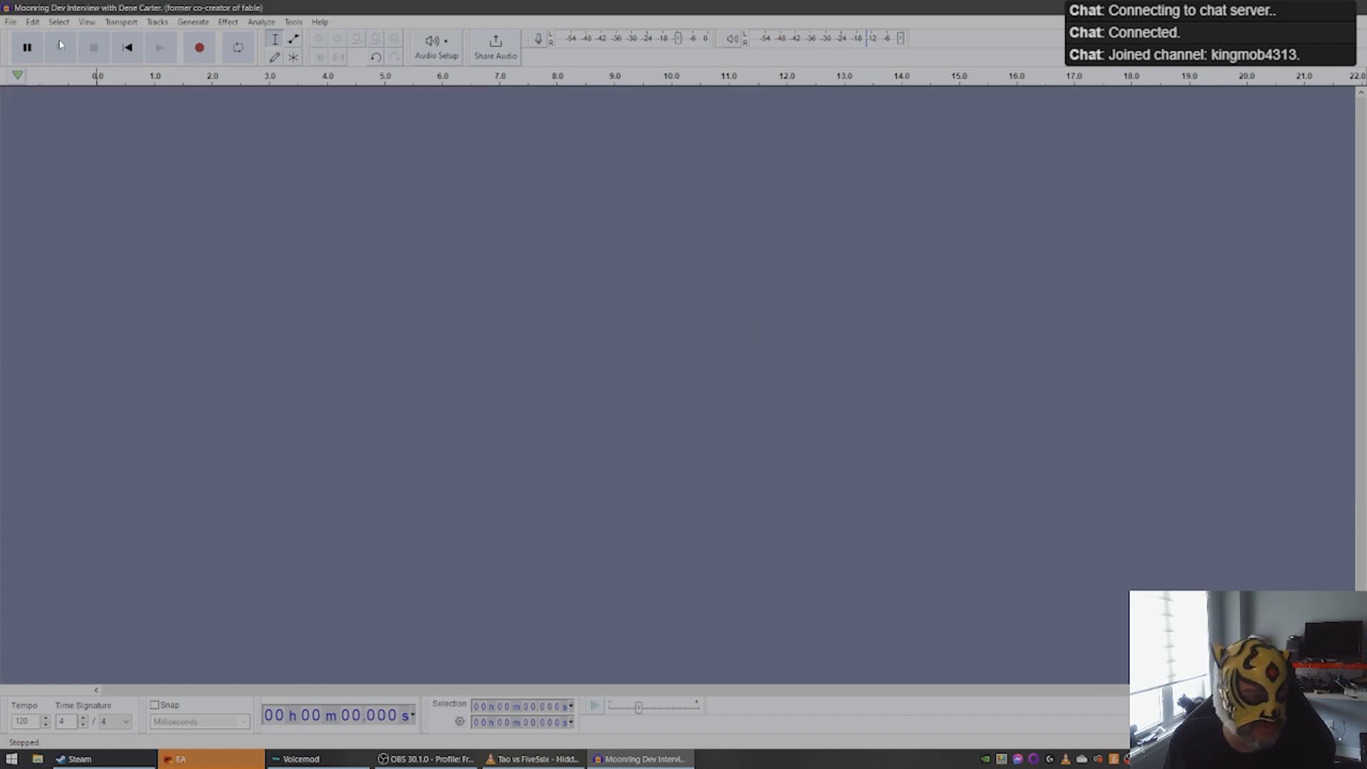
left_click(12, 24)
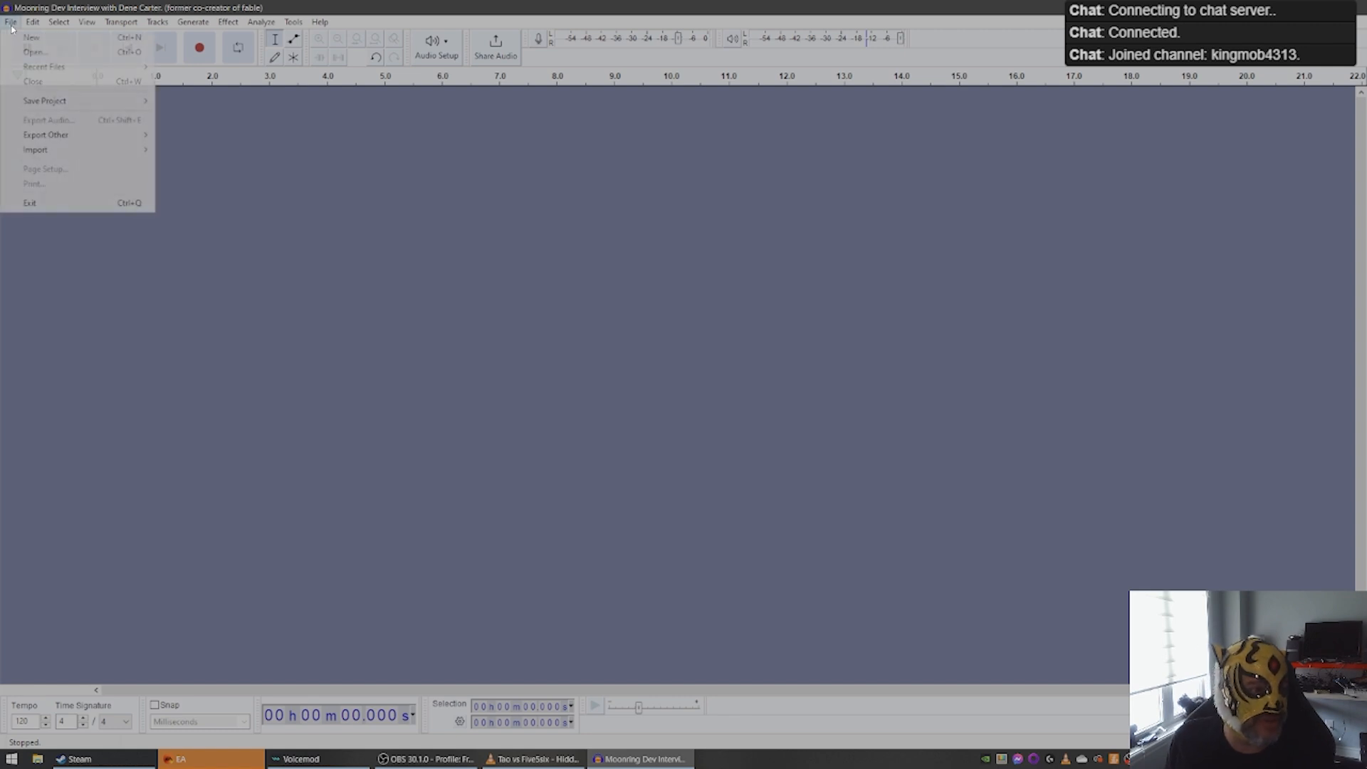
left_click(70, 53)
scroll(218, 230, "down", 3)
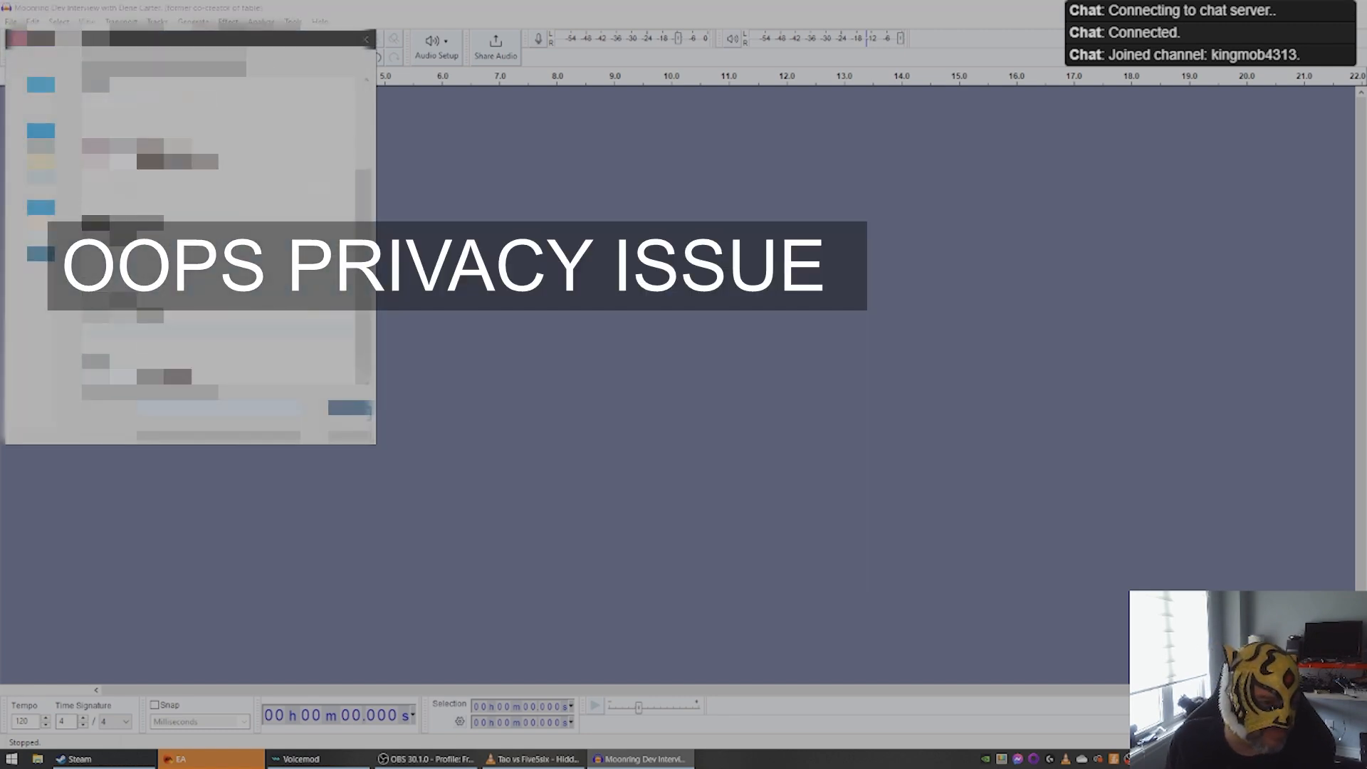
double_click(150, 377)
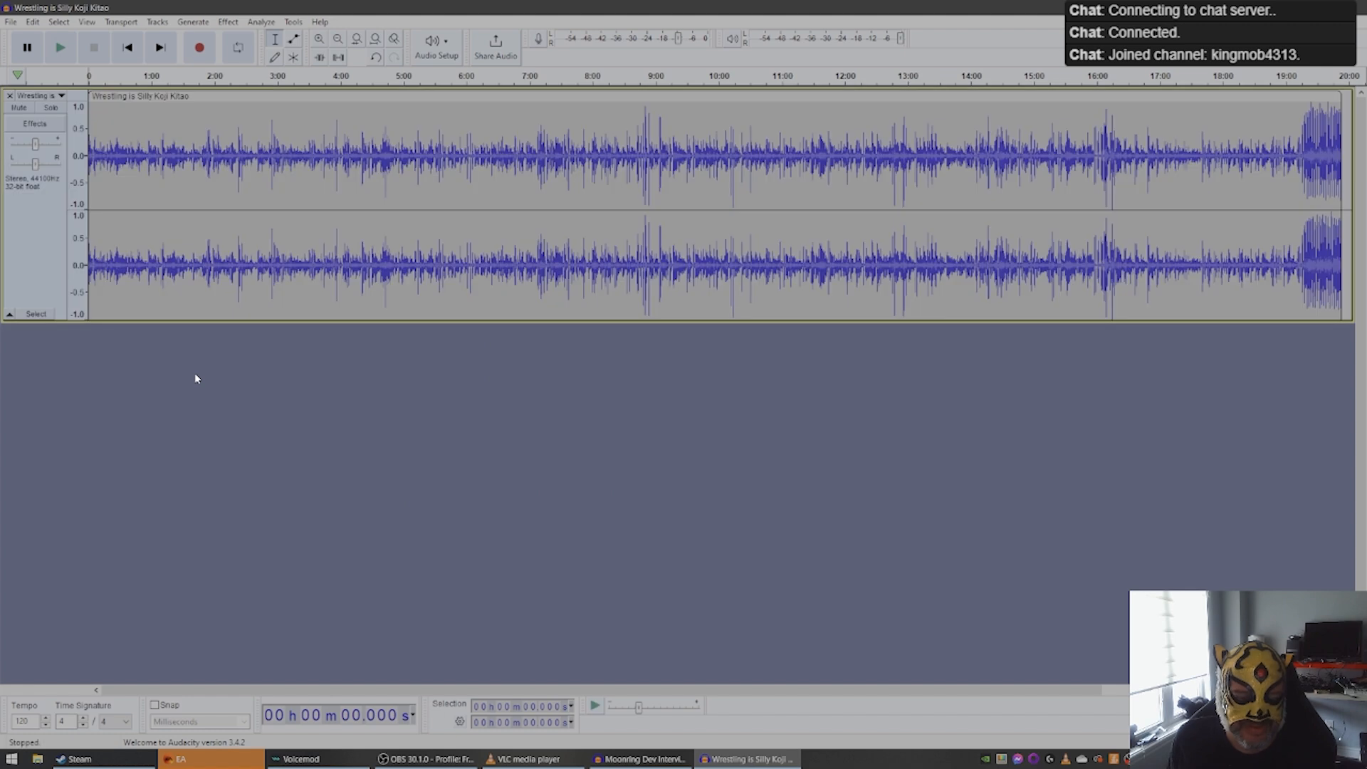
Step: Play back the loud closing section of the recording from about 19 min 16 s
left_click(1302, 145)
left_click(78, 47)
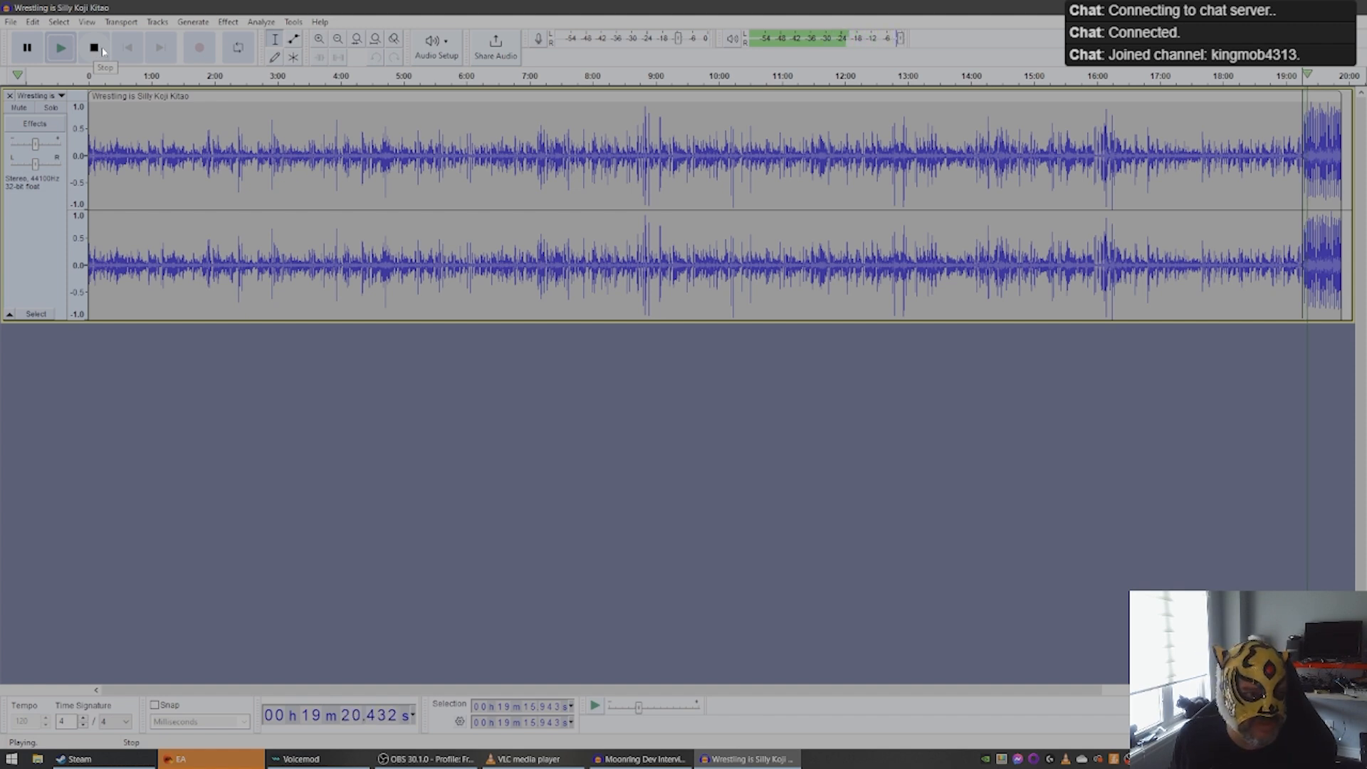
left_click(94, 47)
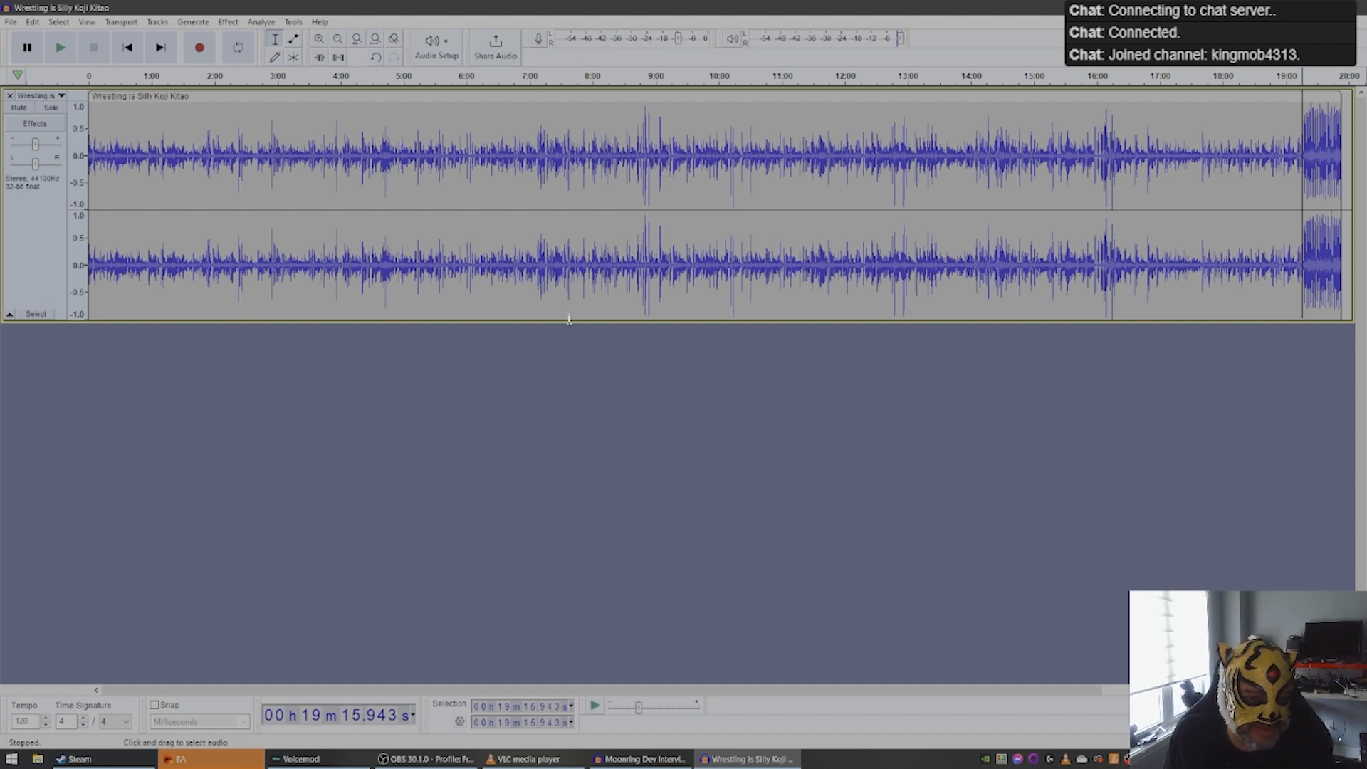
Step: Enlarge the track's height and set its vertical amplitude scale to Linear (dB)
left_click_drag(567, 321, 579, 602)
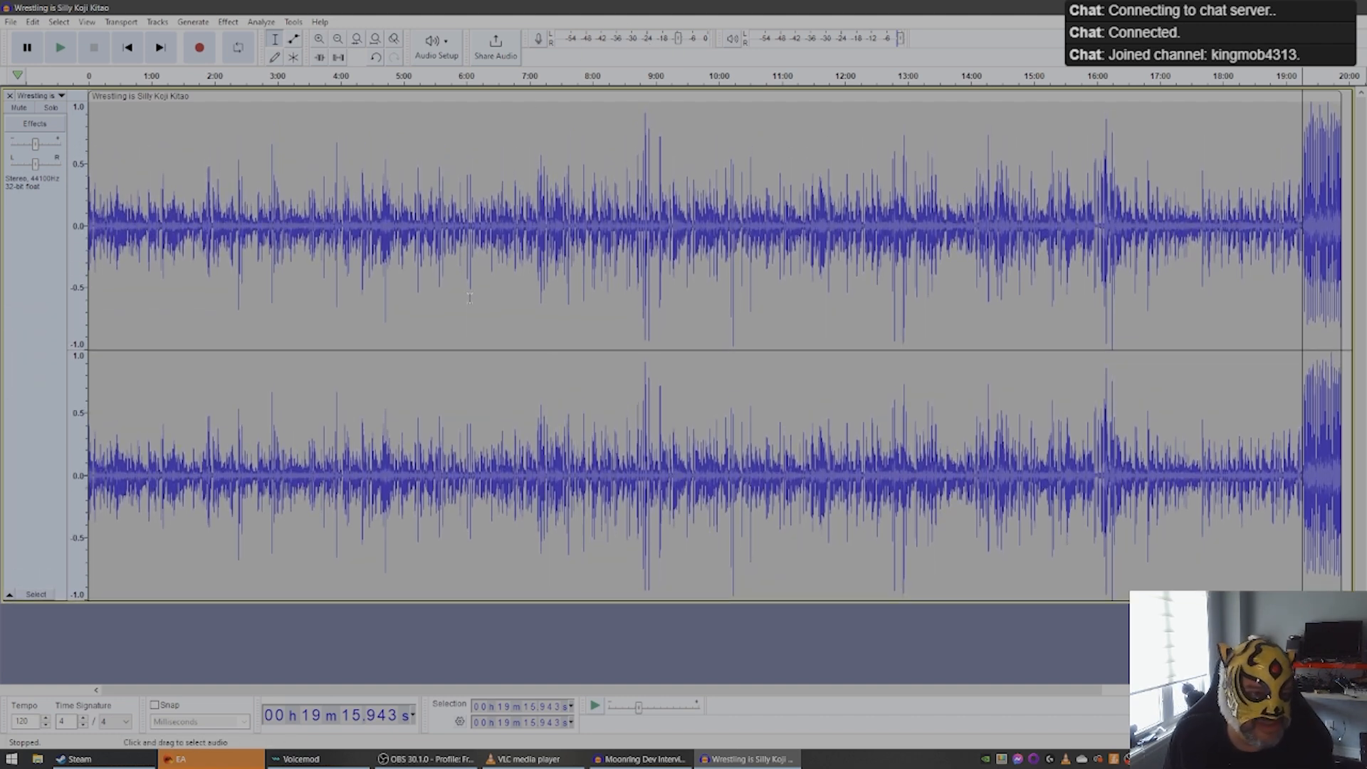
right_click(84, 160)
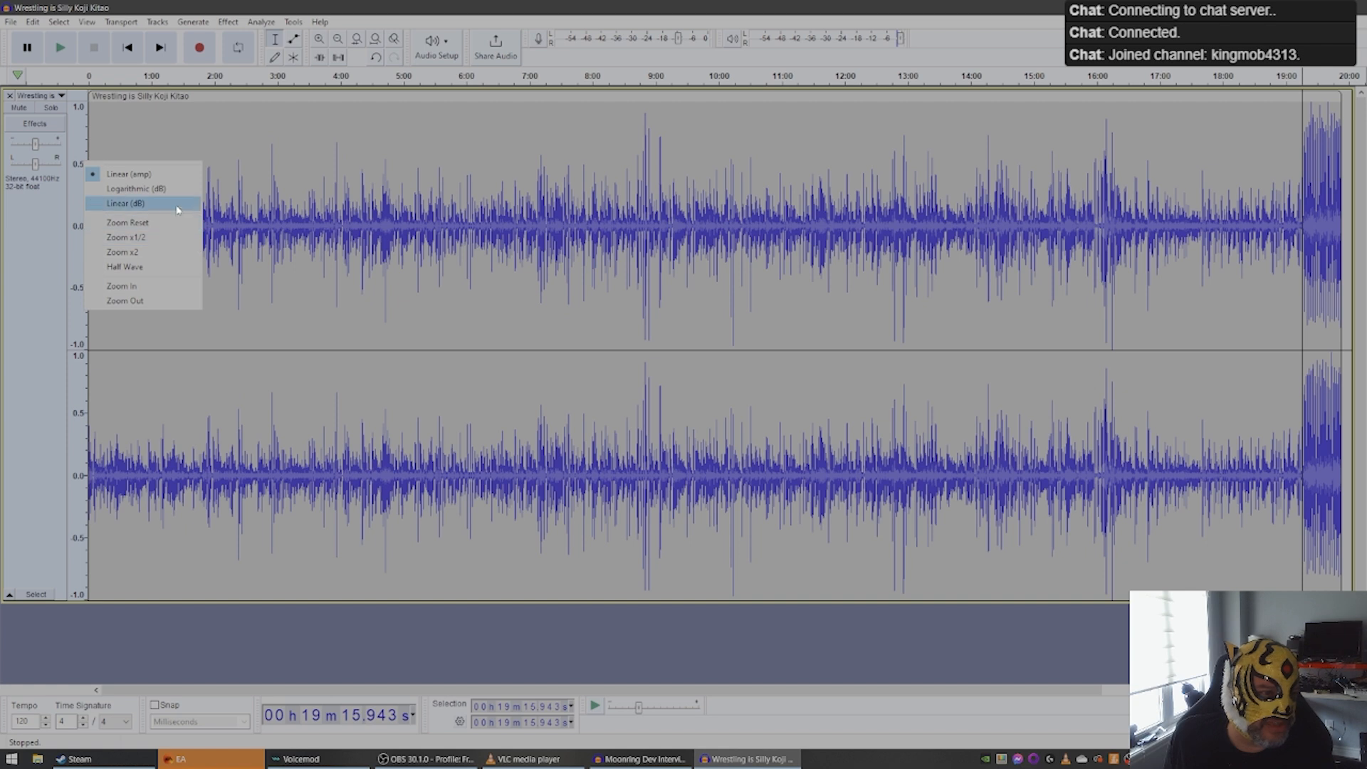
left_click(177, 207)
right_click(84, 182)
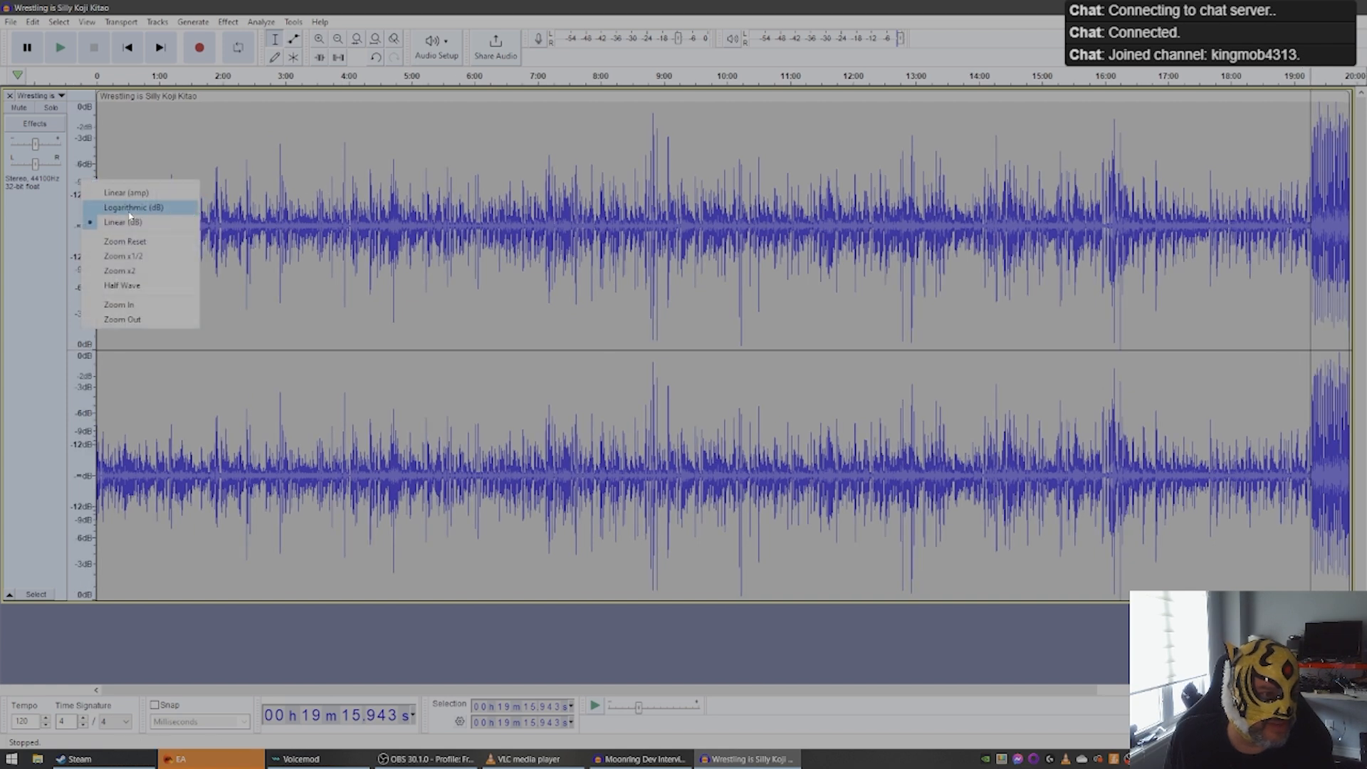
left_click(135, 225)
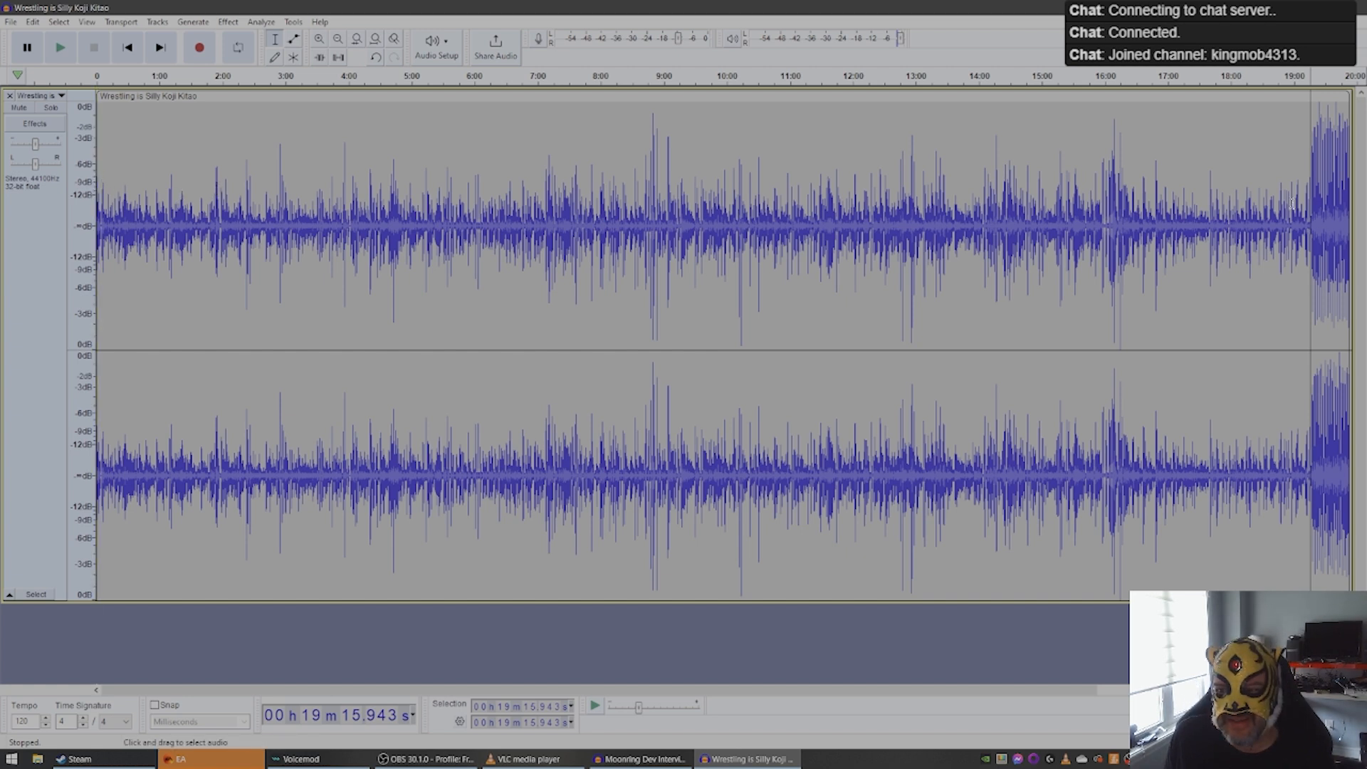
Step: Delete the loud section at the end of the track, from about 19 min 11 s onward
left_click(1299, 227)
left_click_drag(1305, 224, 1359, 241)
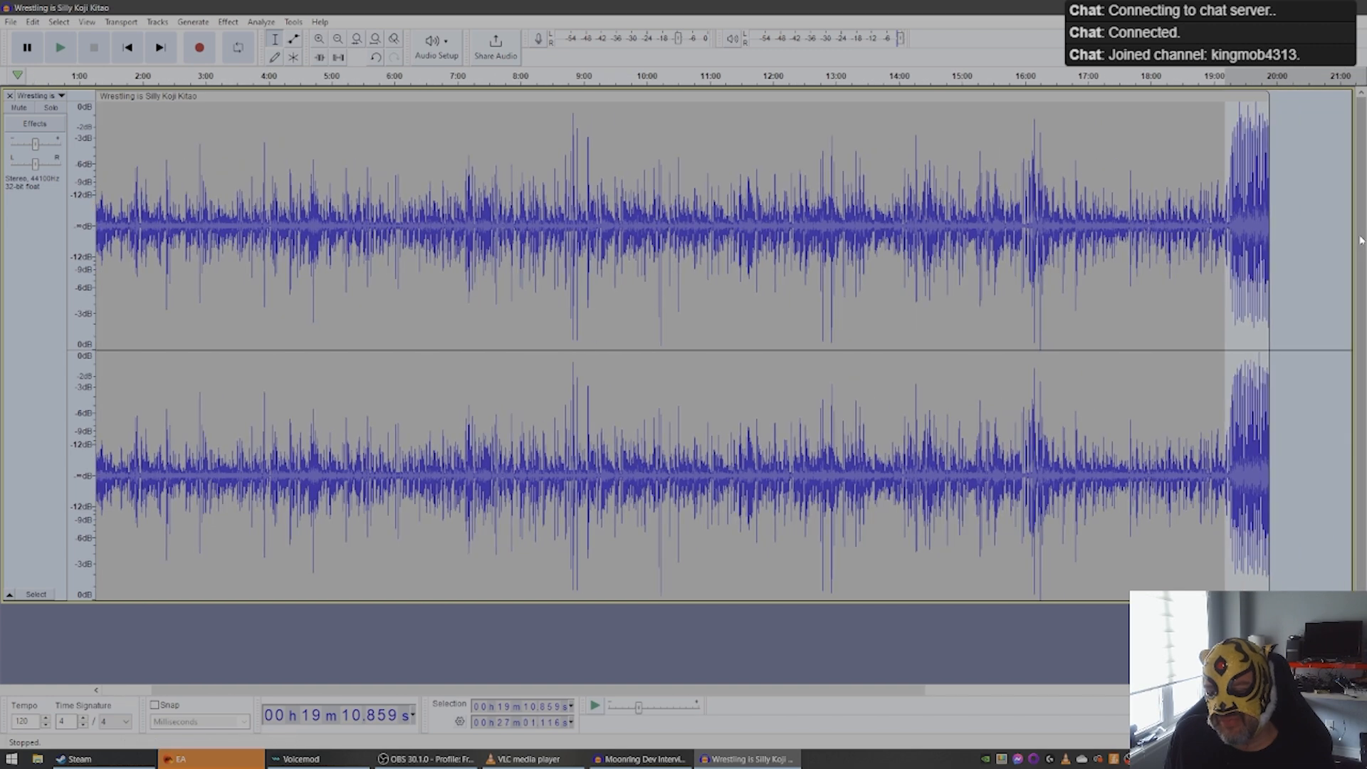
key("Delete")
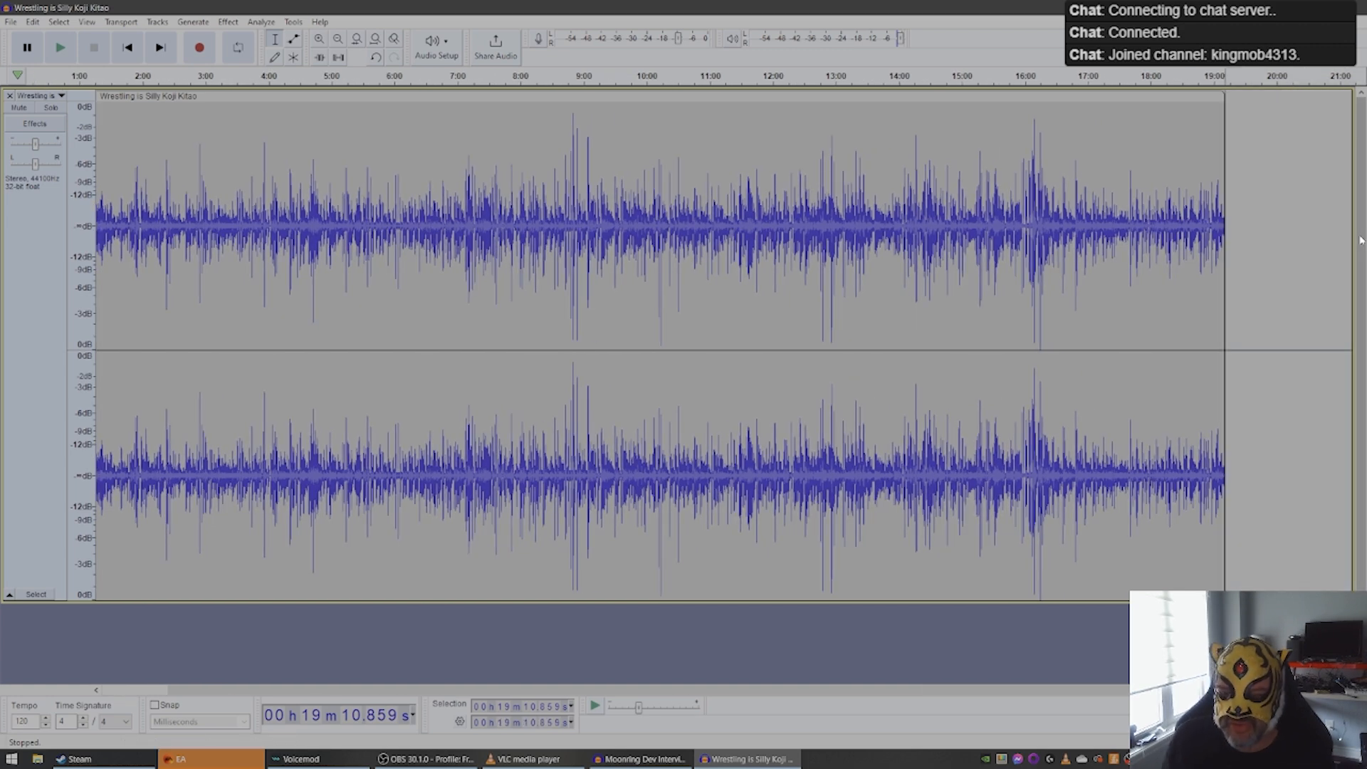
left_click_drag(701, 690, 332, 672)
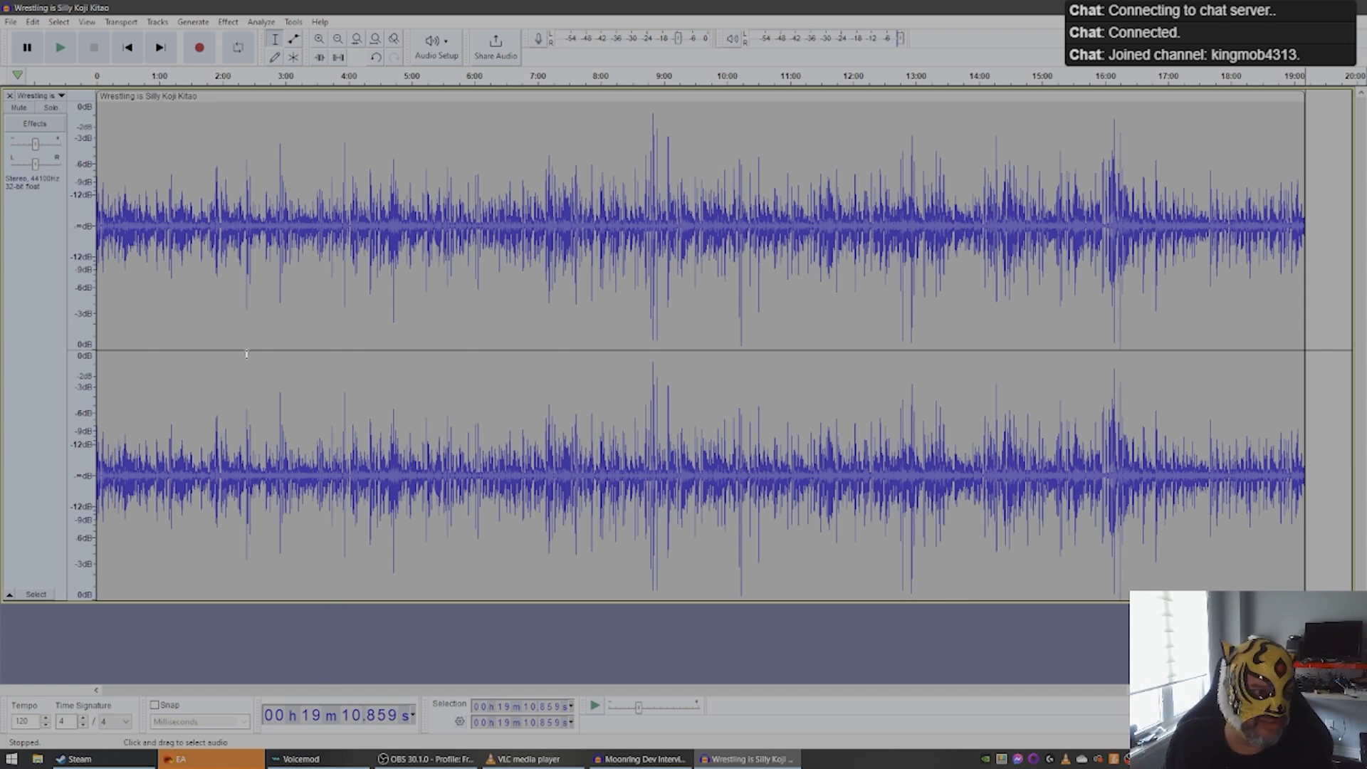
Step: Play back a short passage of the unprocessed track from about 1 min 34 s
key("ctrl+a")
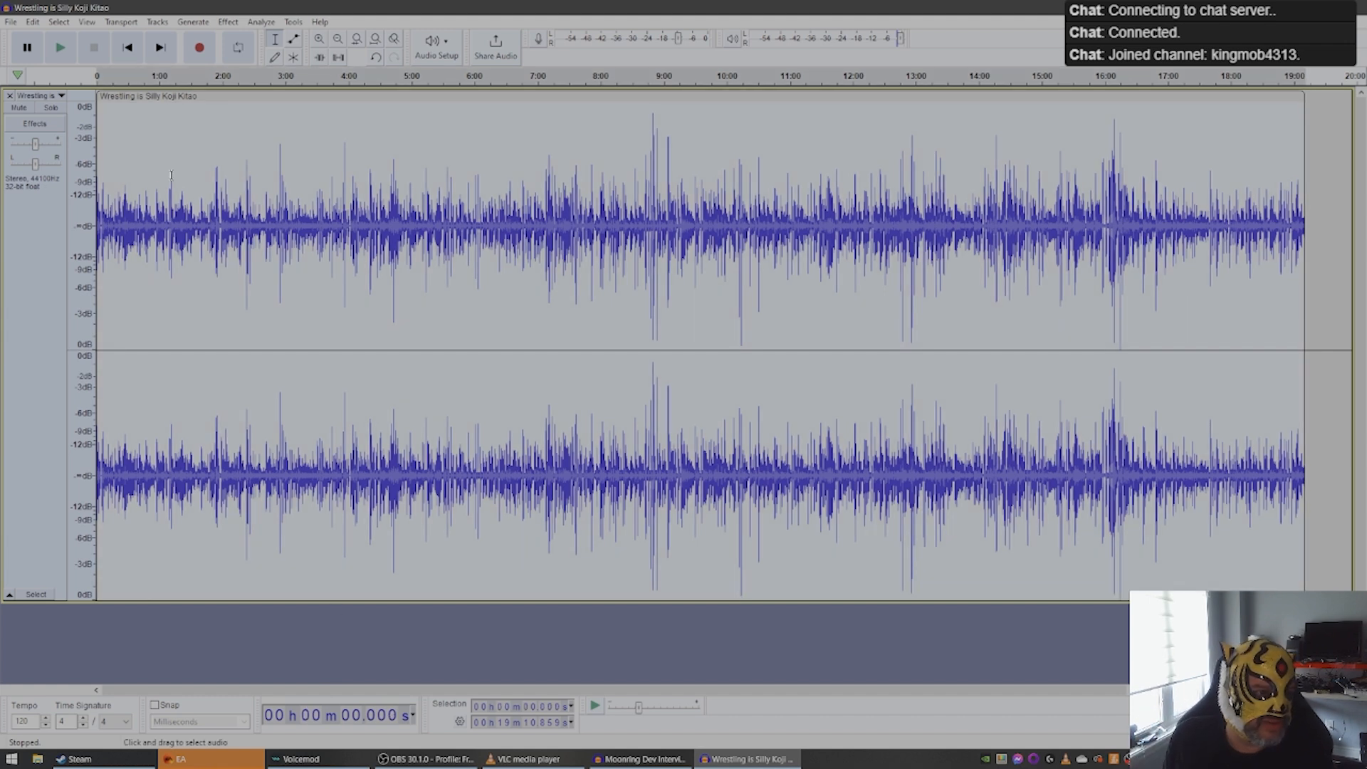
left_click(228, 22)
left_click(537, 239)
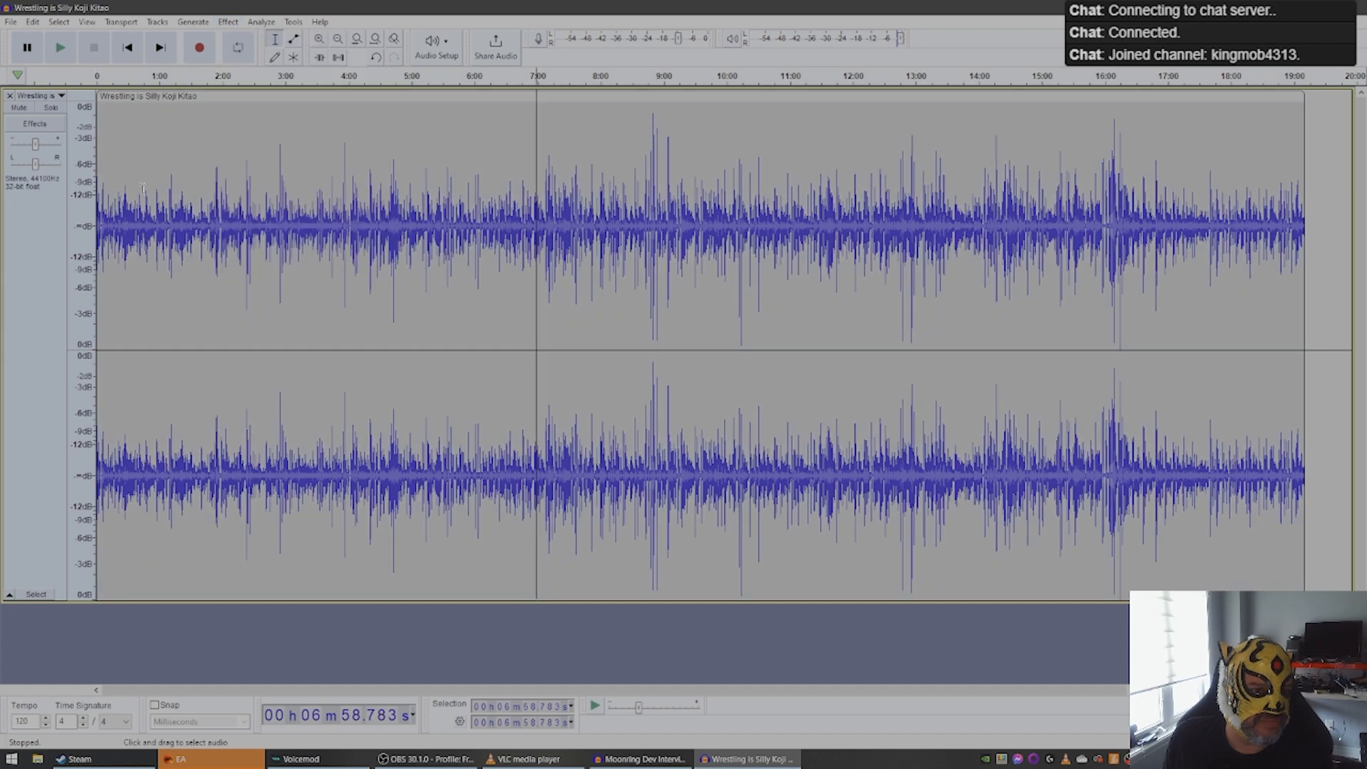
left_click(195, 222)
left_click(60, 48)
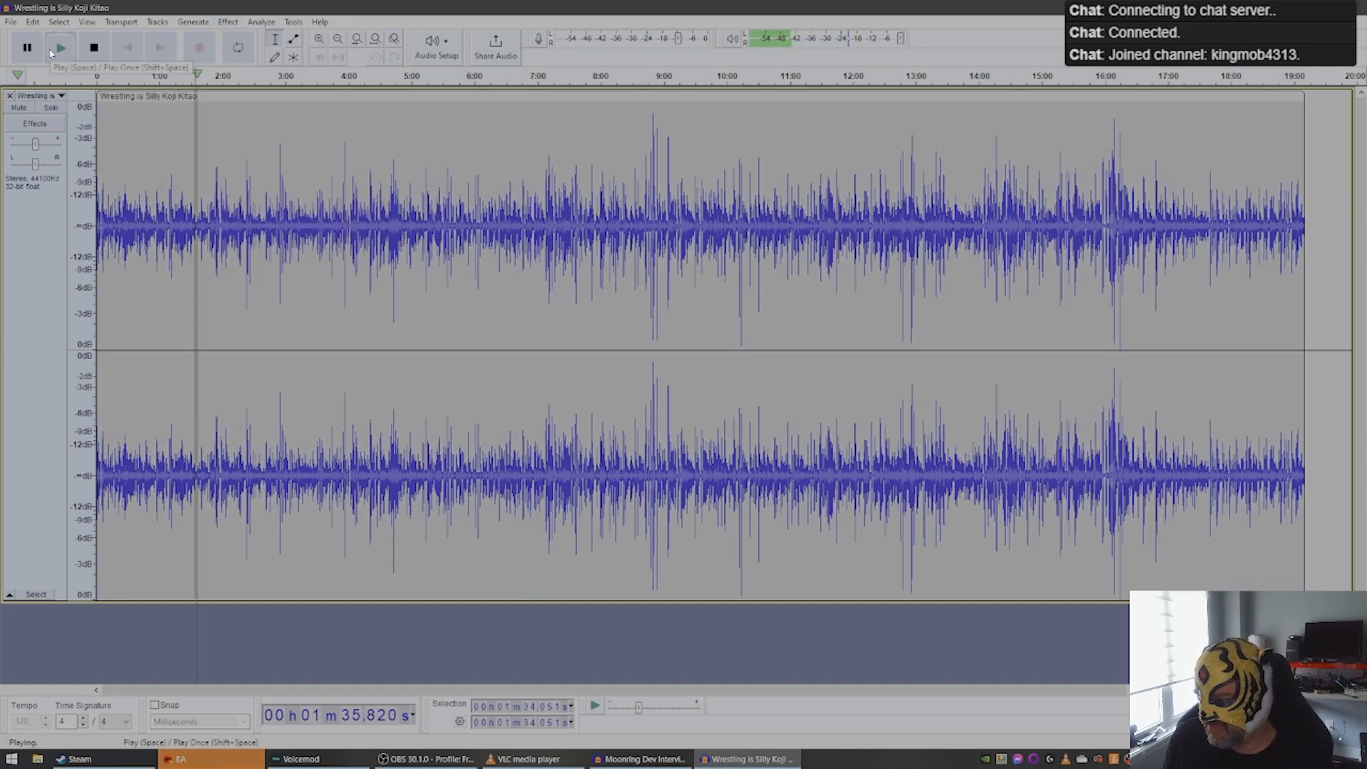
left_click(85, 56)
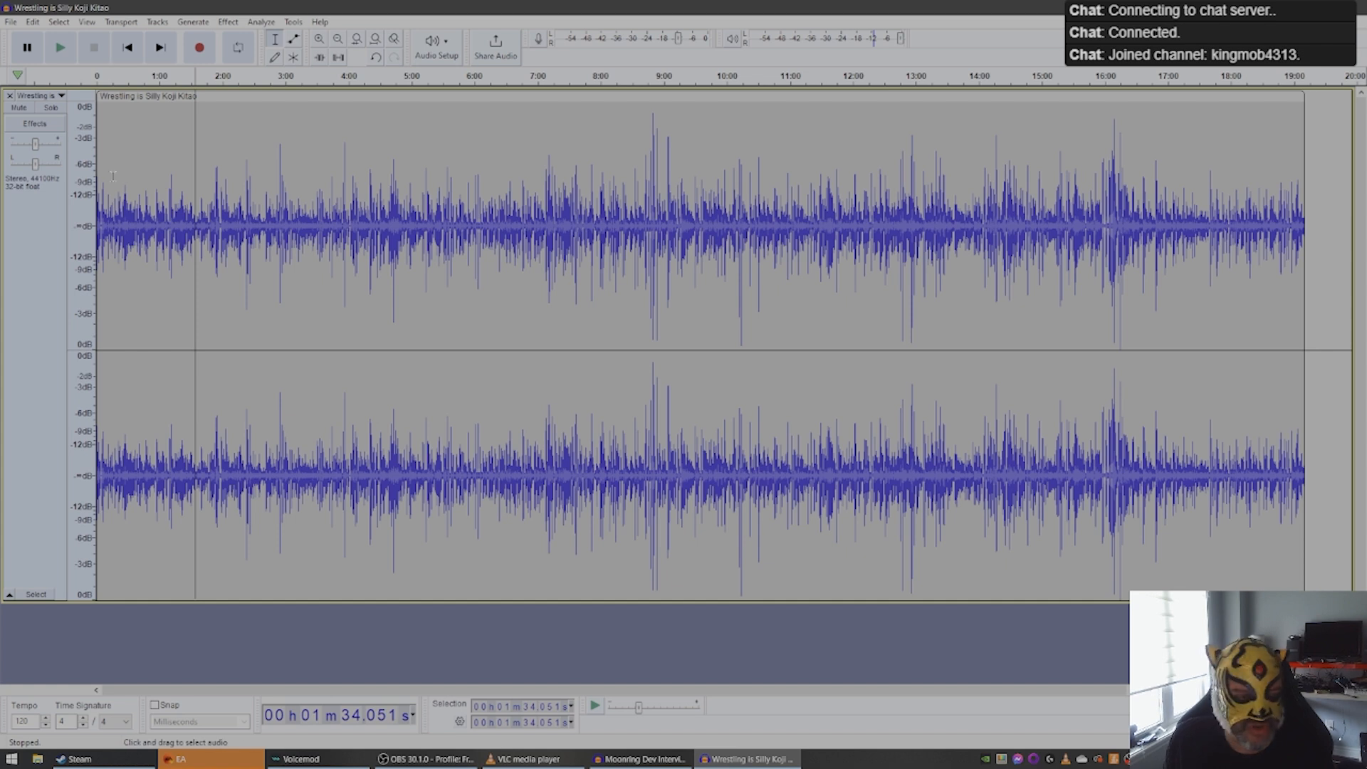
Step: Apply a Soft Clip Limiter to the entire track, limiting to -9 dB with 10 ms hold and no make-up gain
key("ctrl+a")
left_click(228, 21)
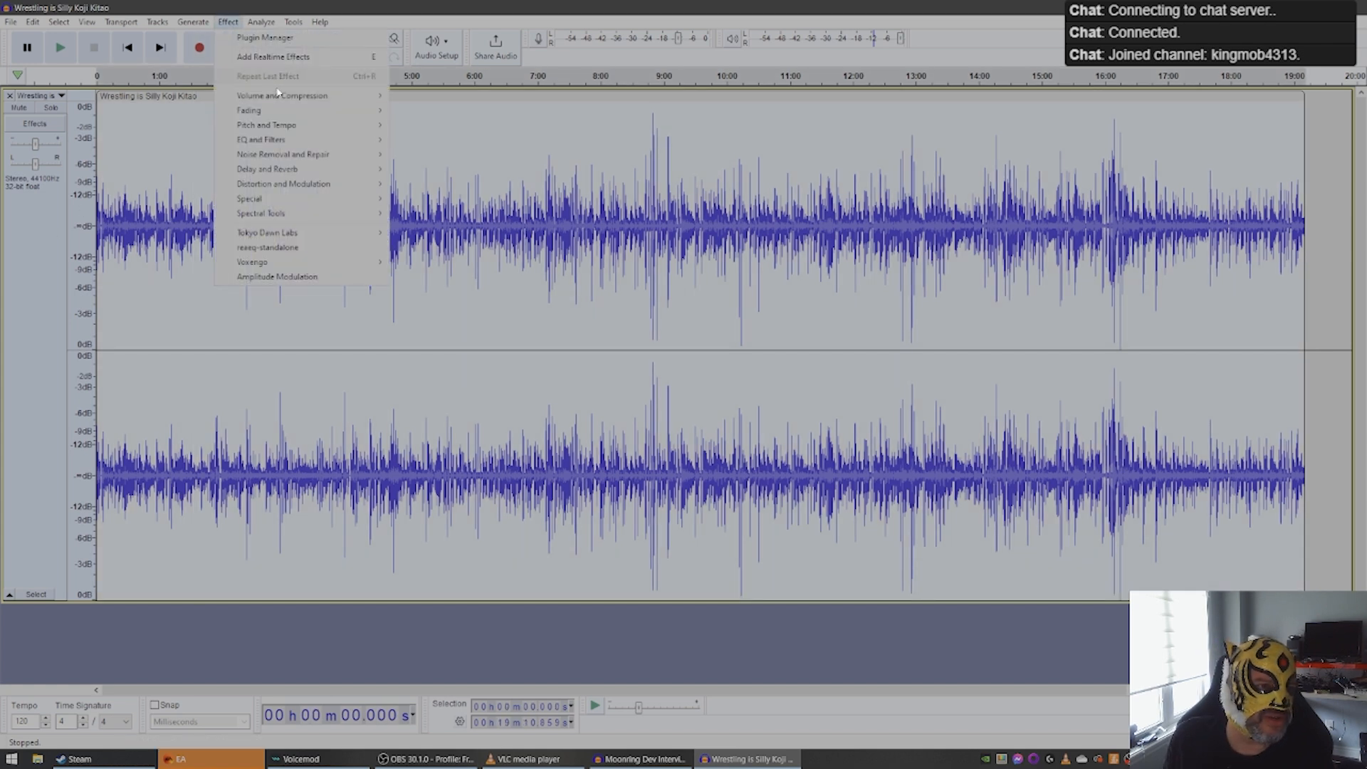
mouse_move(335, 96)
left_click(462, 141)
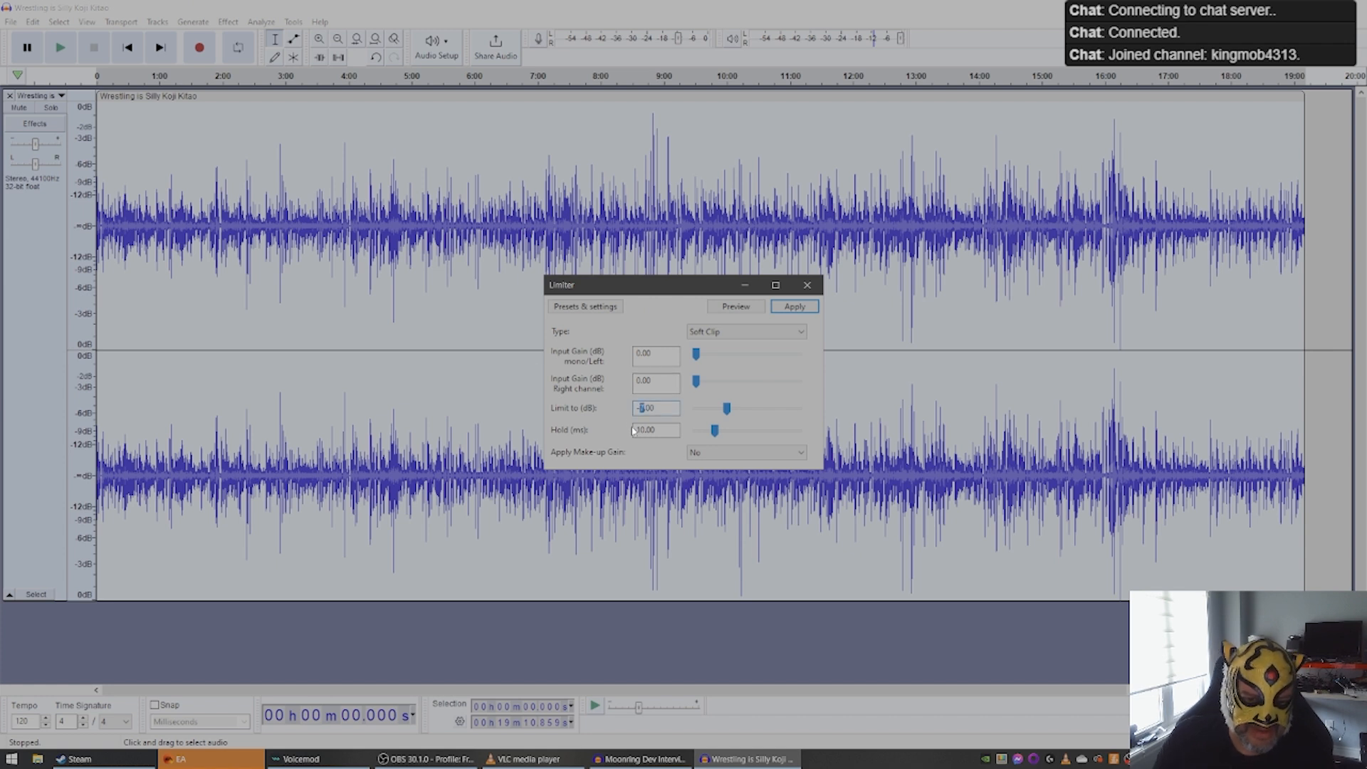
type("9")
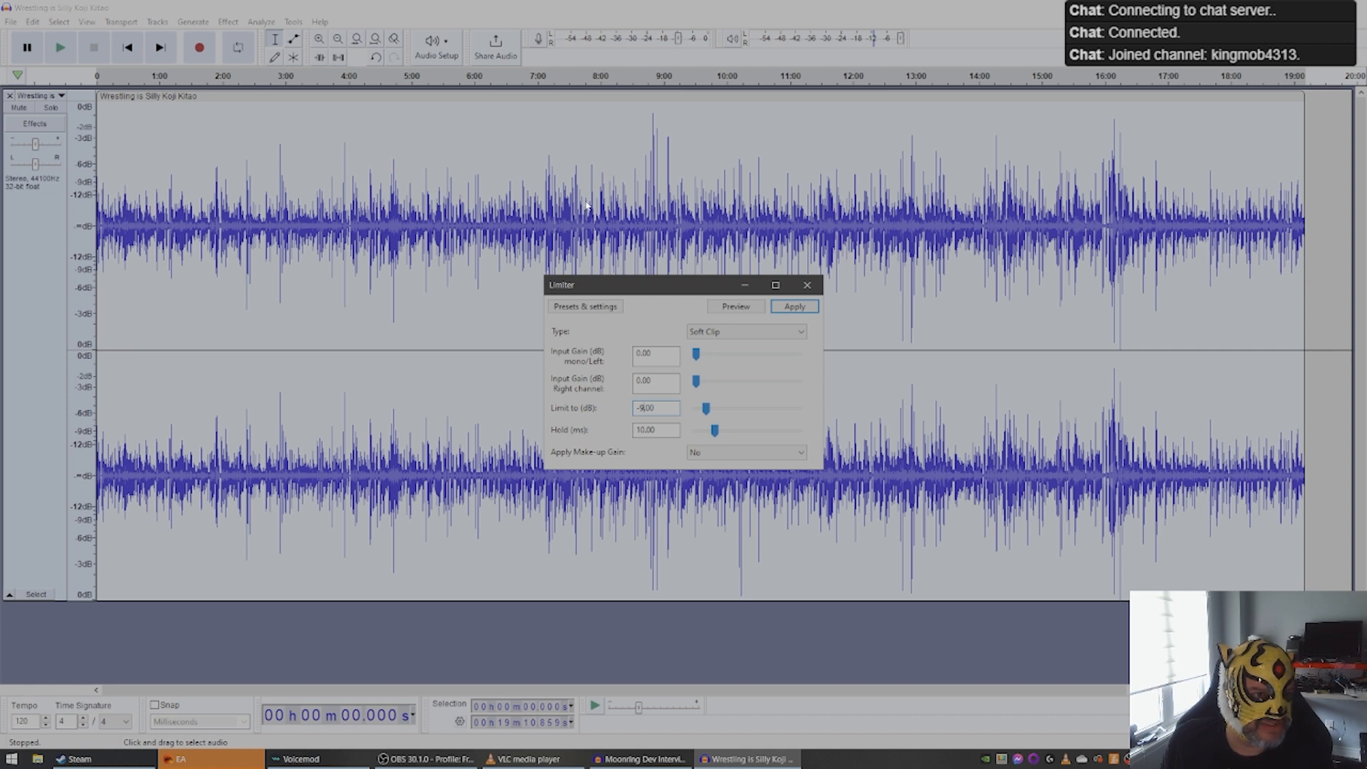
left_click(795, 307)
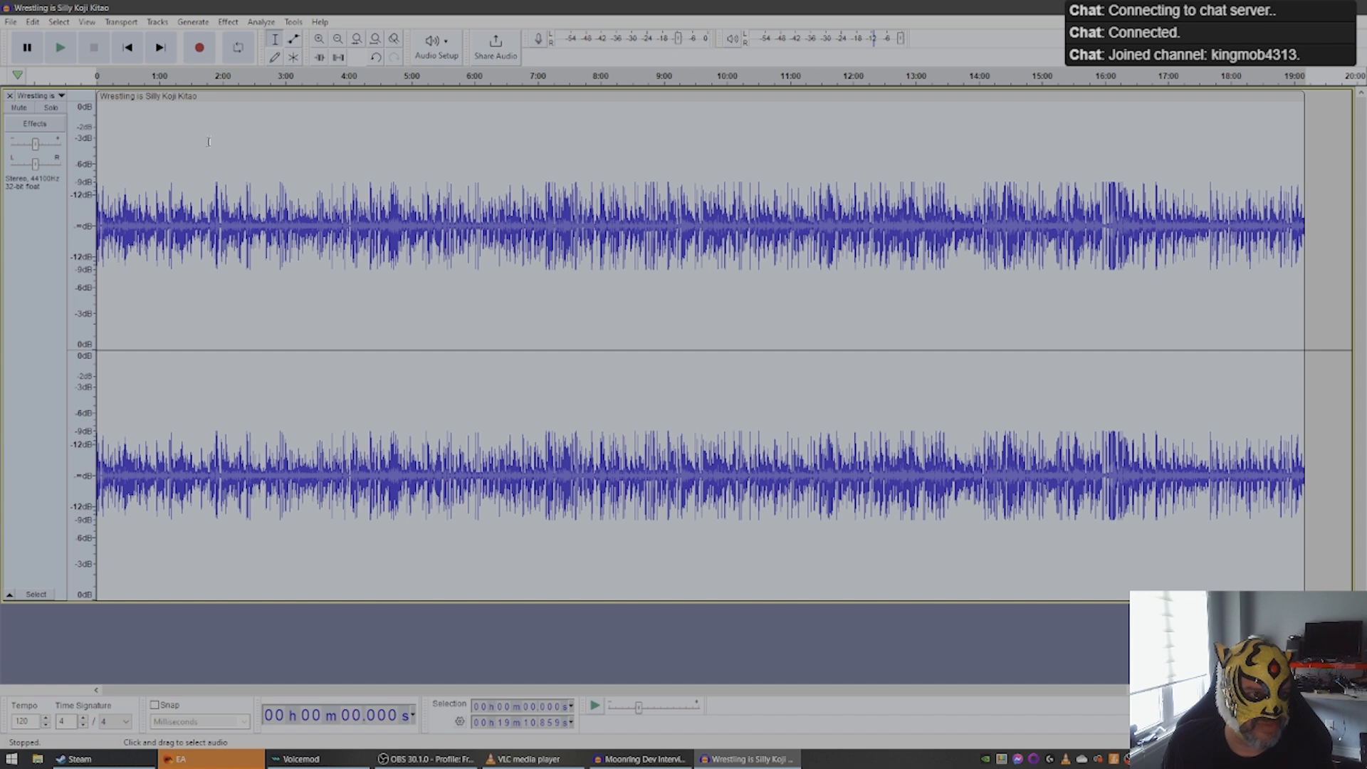
Step: Normalize the entire track to a -1.25 dB peak, removing DC offset and treating the stereo channels independently
left_click(228, 21)
mouse_move(284, 99)
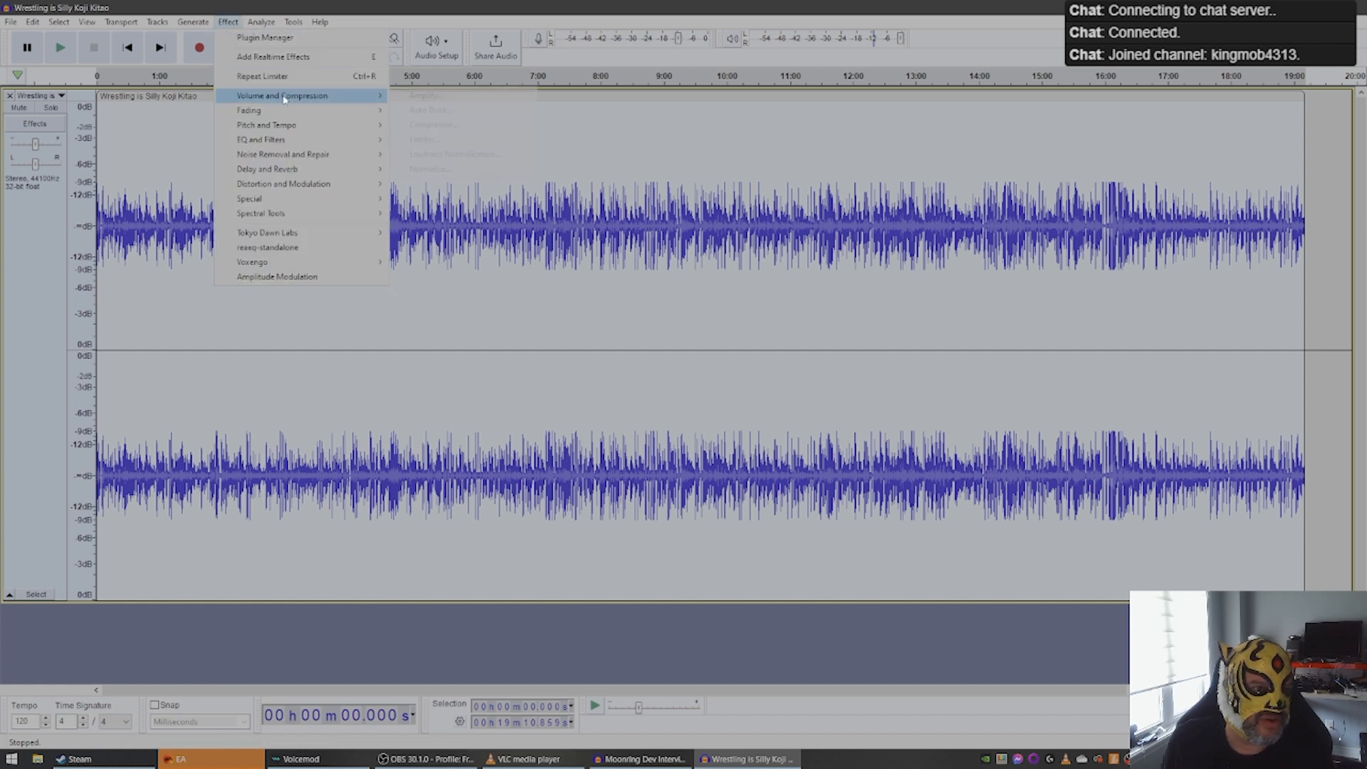
left_click(442, 169)
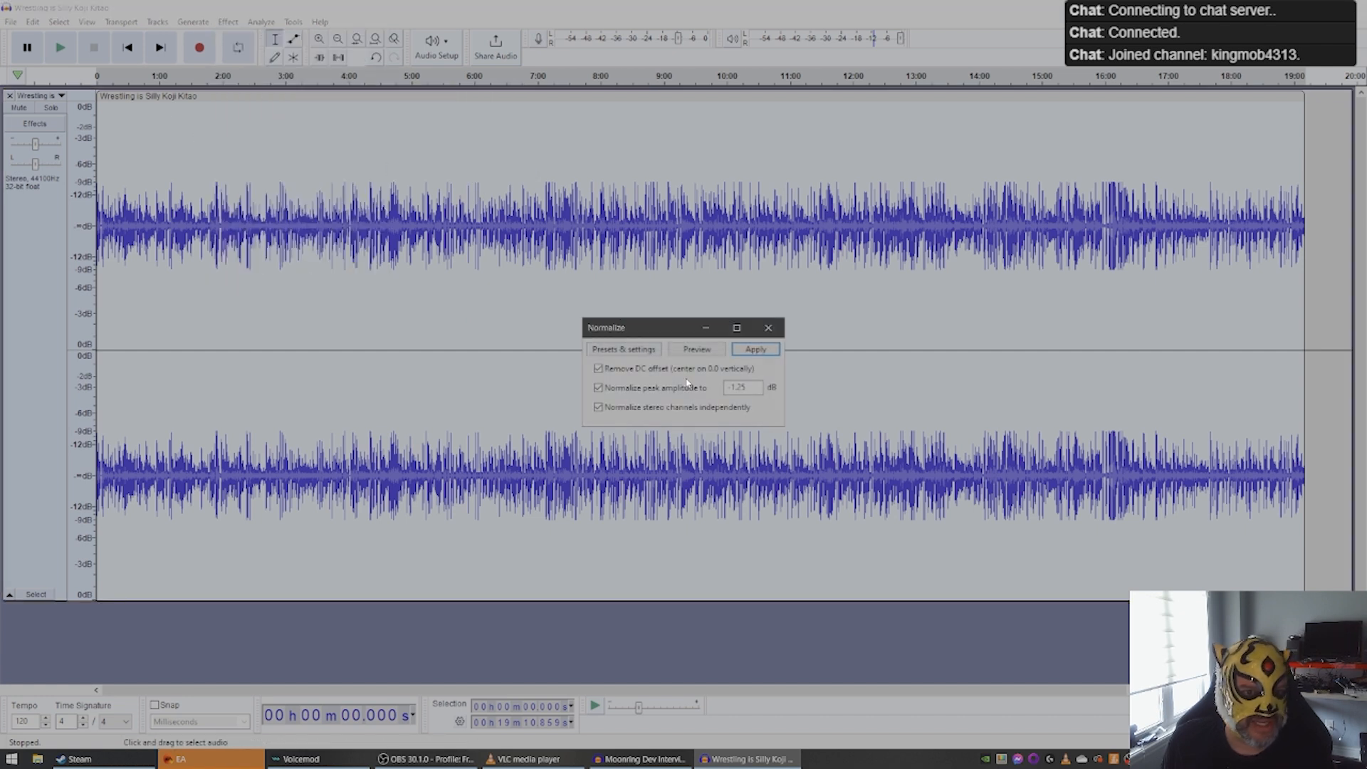
left_click(761, 351)
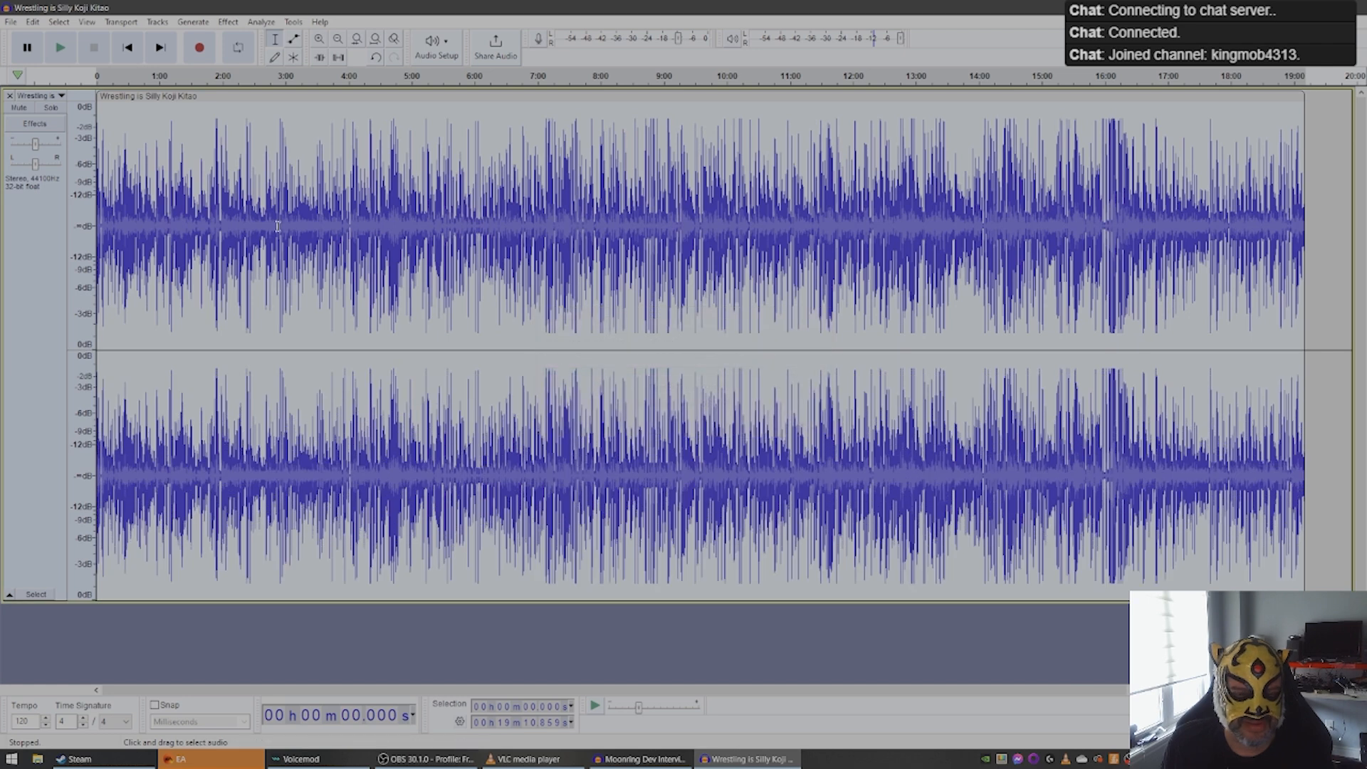
Step: Play back the normalized track from about 2 min 8 s and again from about 6 min 30 s
left_click(231, 212)
left_click(60, 47)
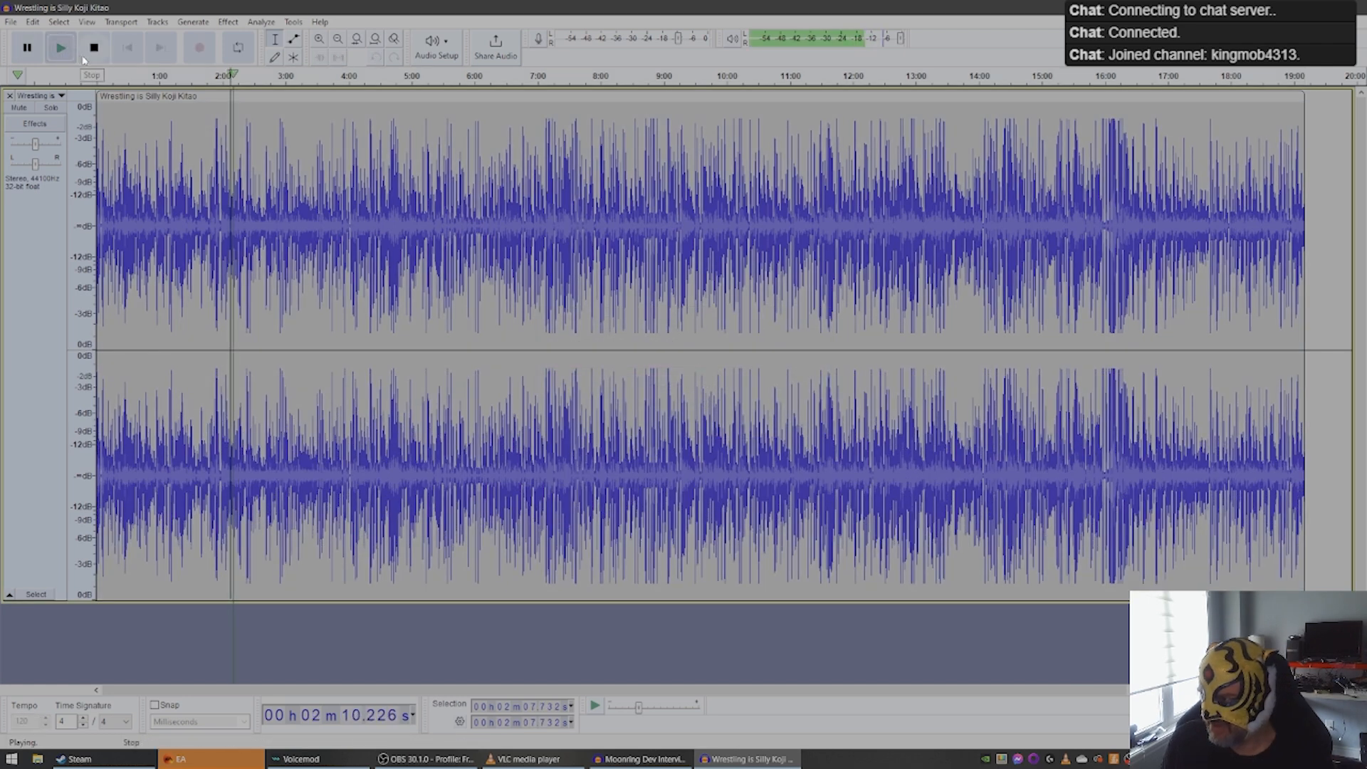
left_click(505, 213)
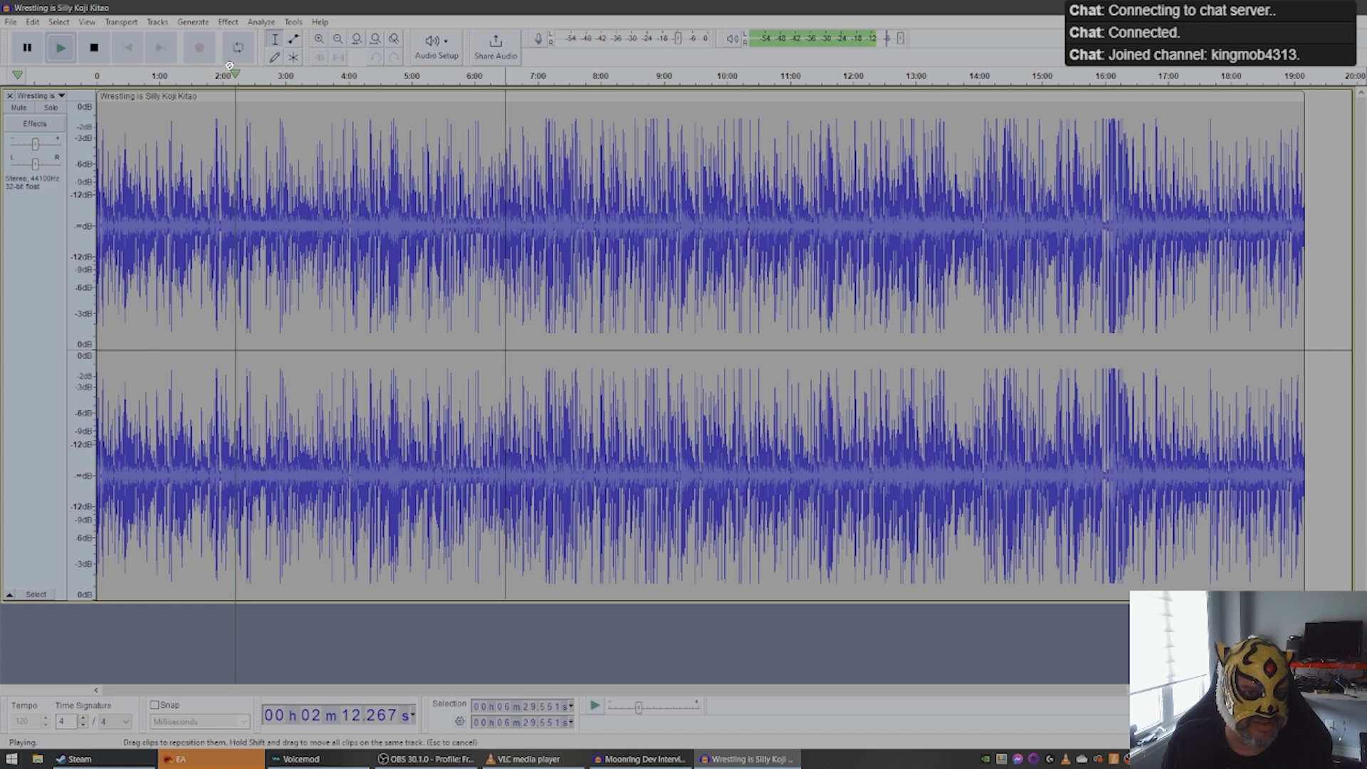
left_click(61, 48)
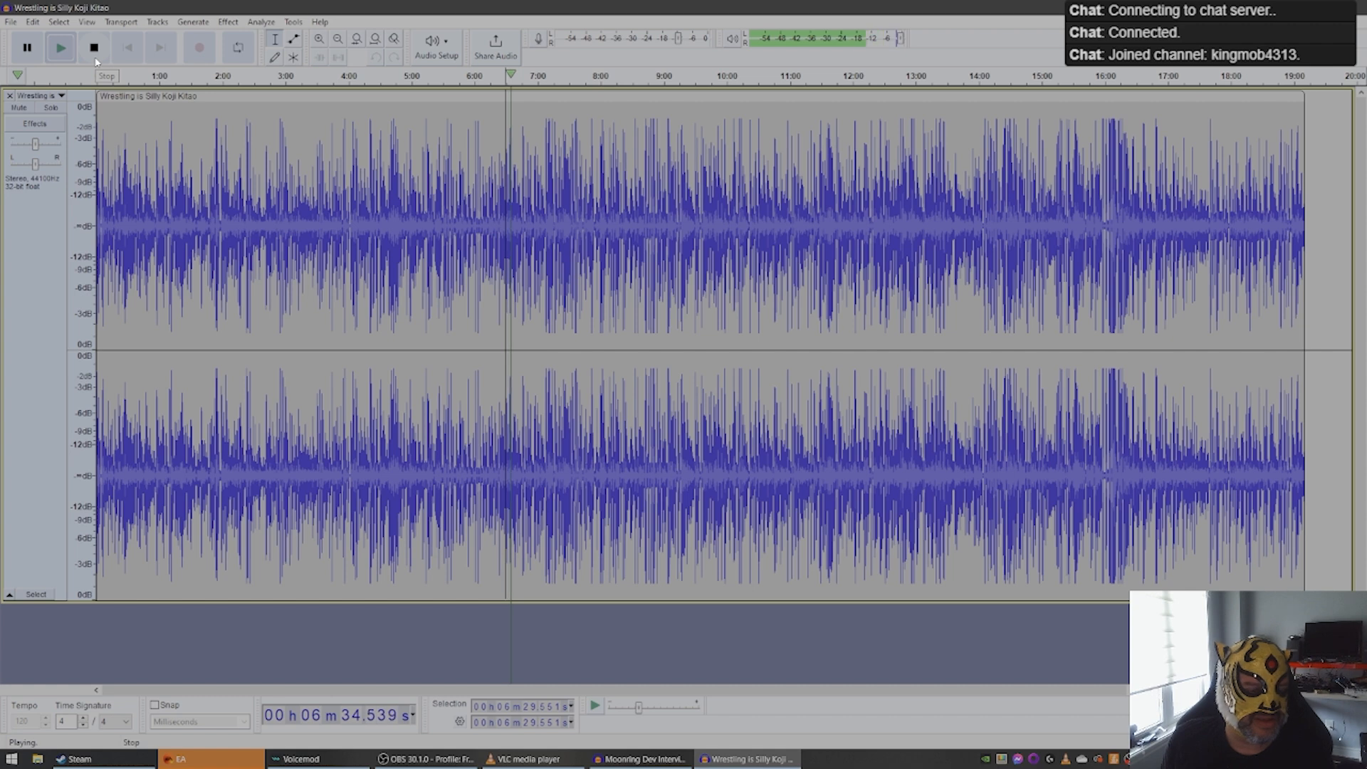
left_click(94, 48)
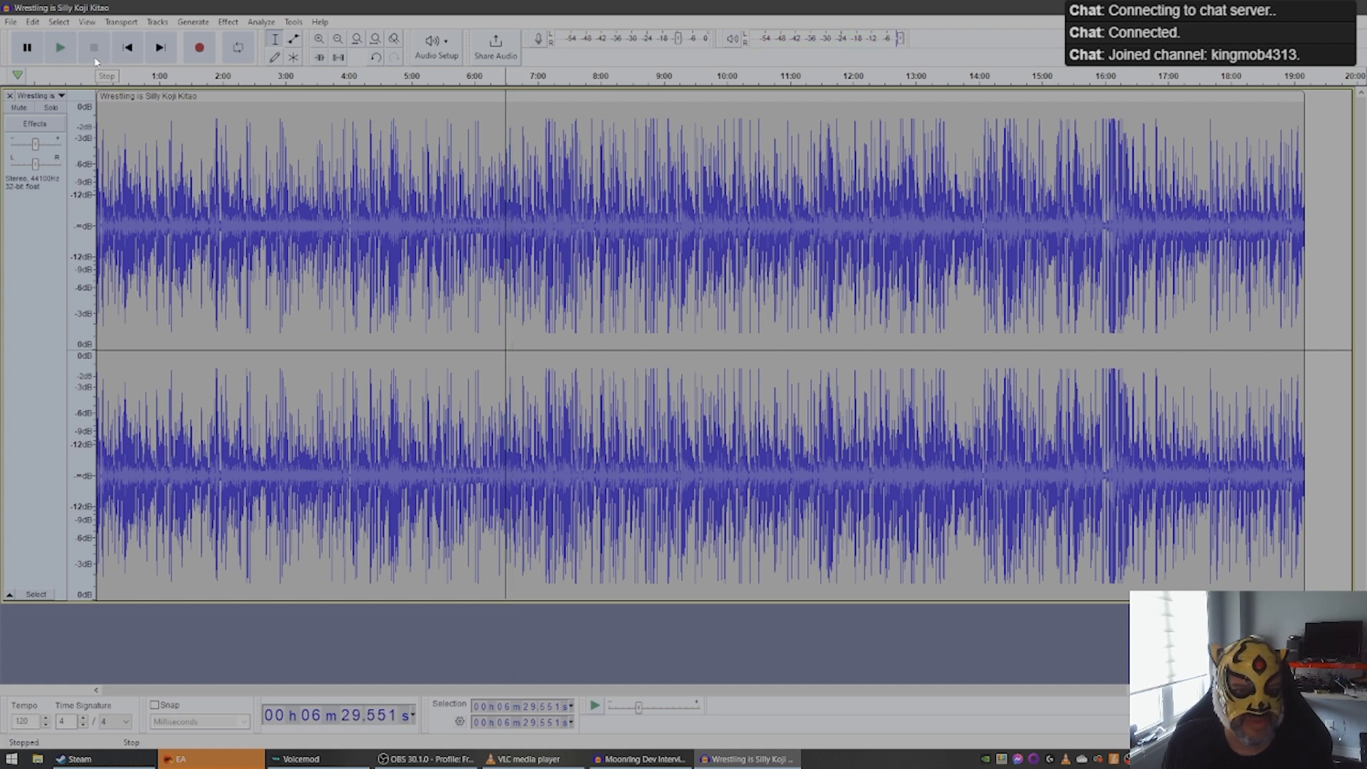
Step: Apply the Compressor effect to the entire normalized track
key("ctrl+a")
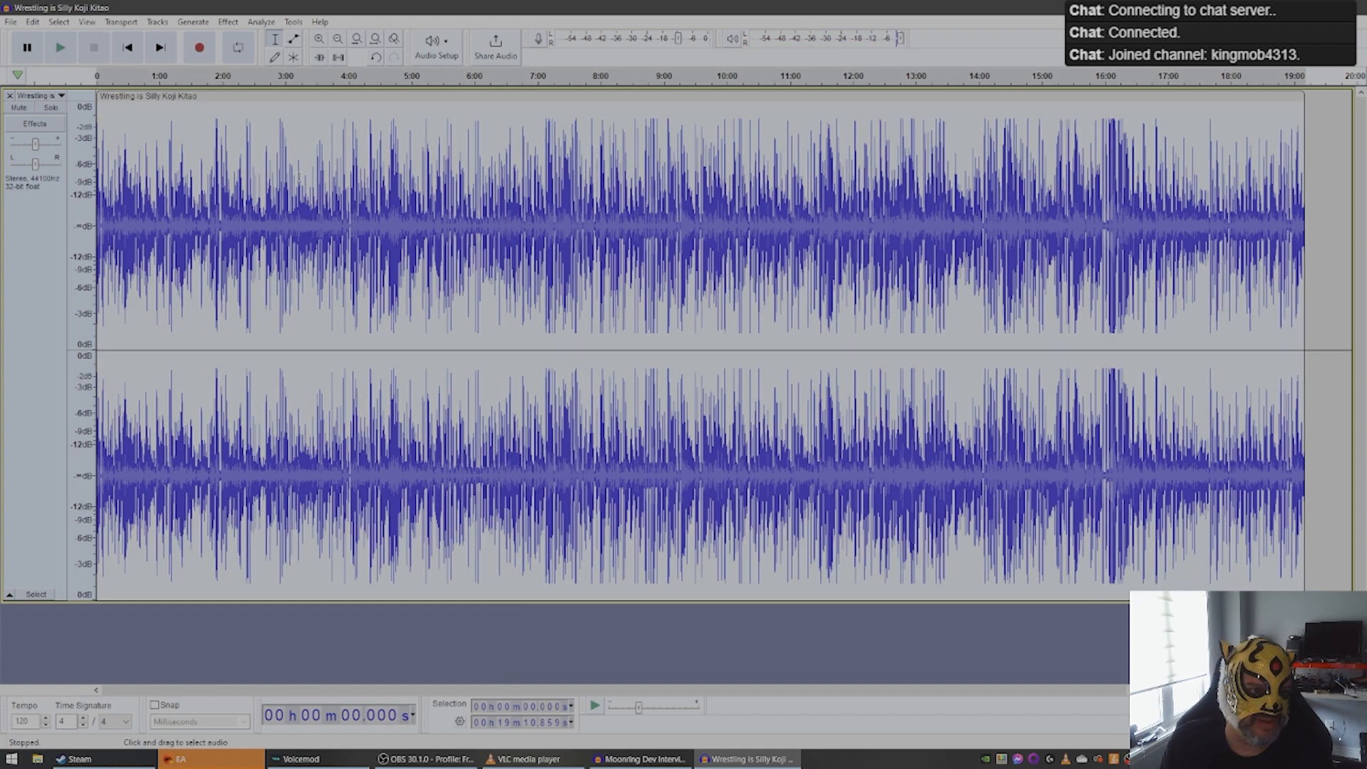
left_click(228, 21)
mouse_move(278, 96)
left_click(427, 125)
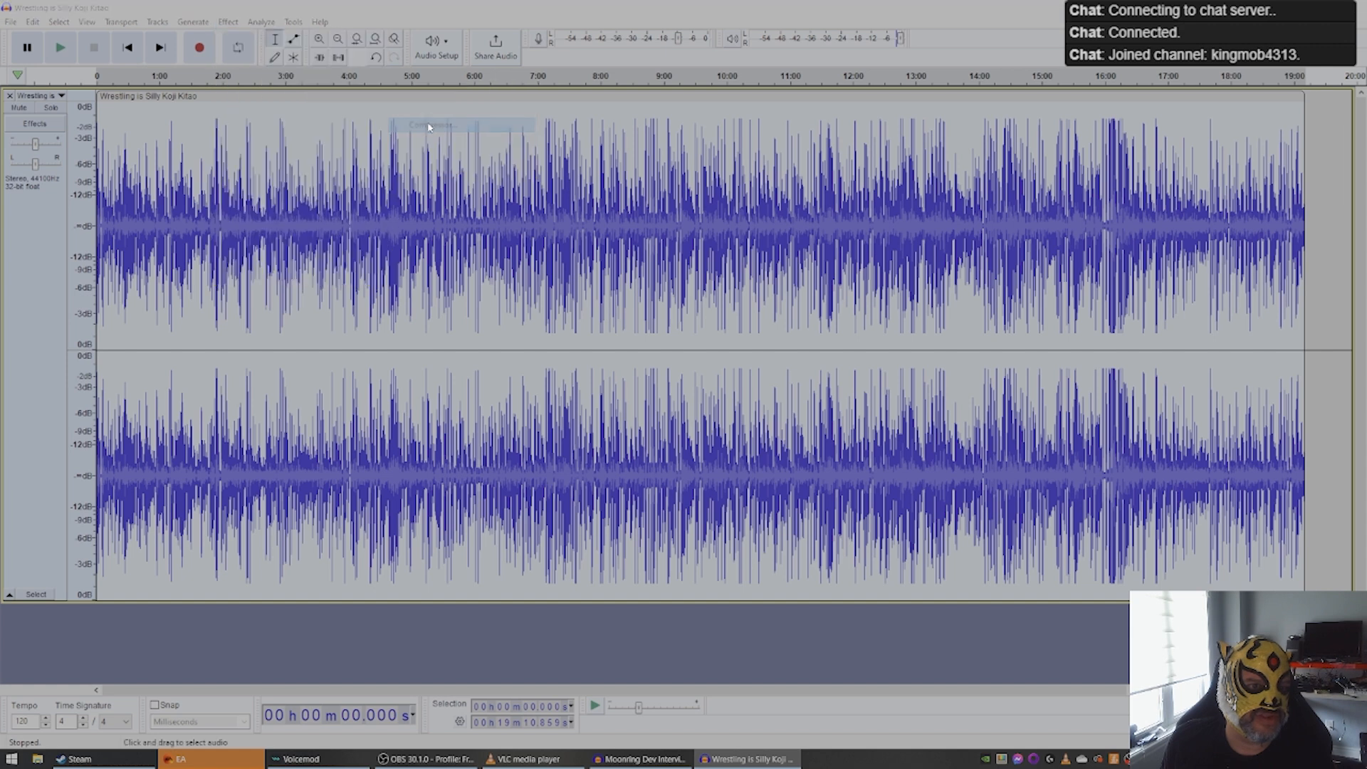
left_click(795, 239)
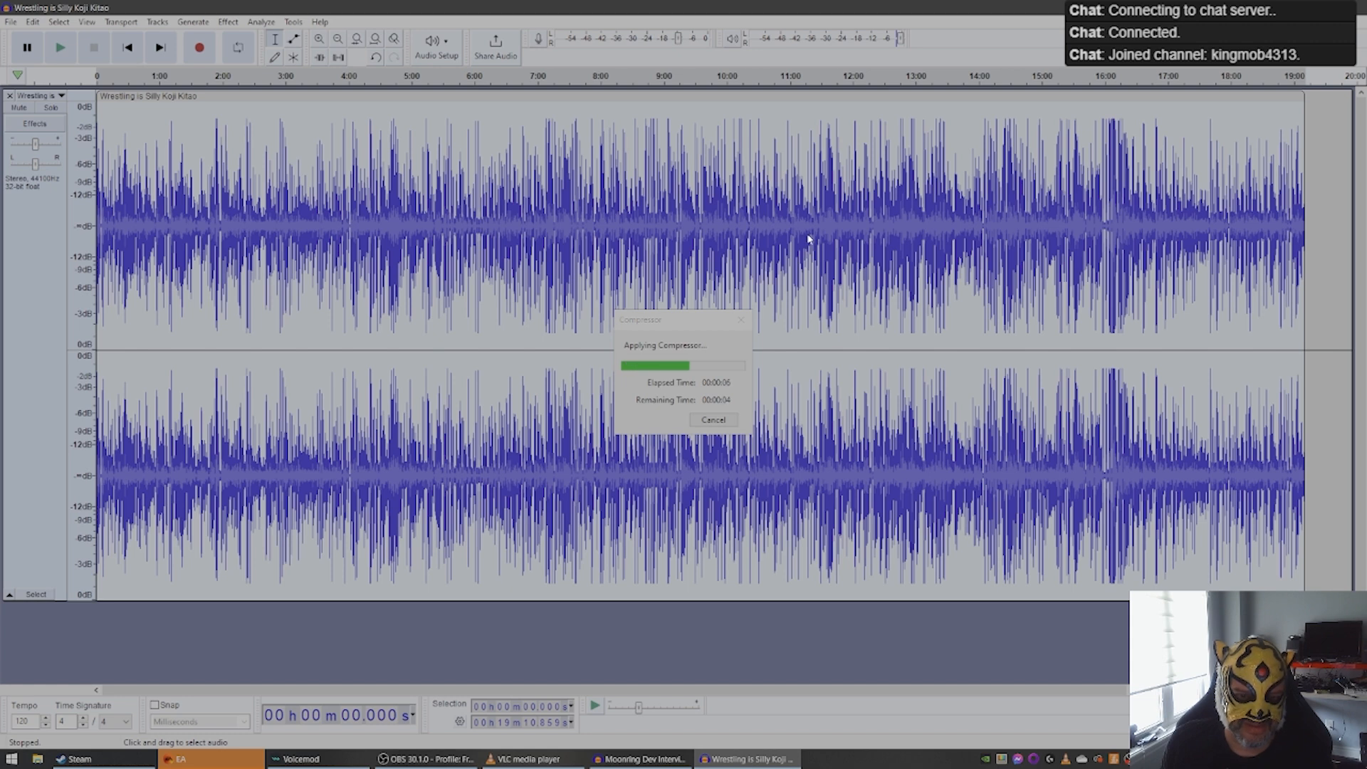
Step: Apply the Soft Clip Limiter again to the entire compressed track with a changed limit level, 10 ms hold and no make-up gain
left_click(755, 260)
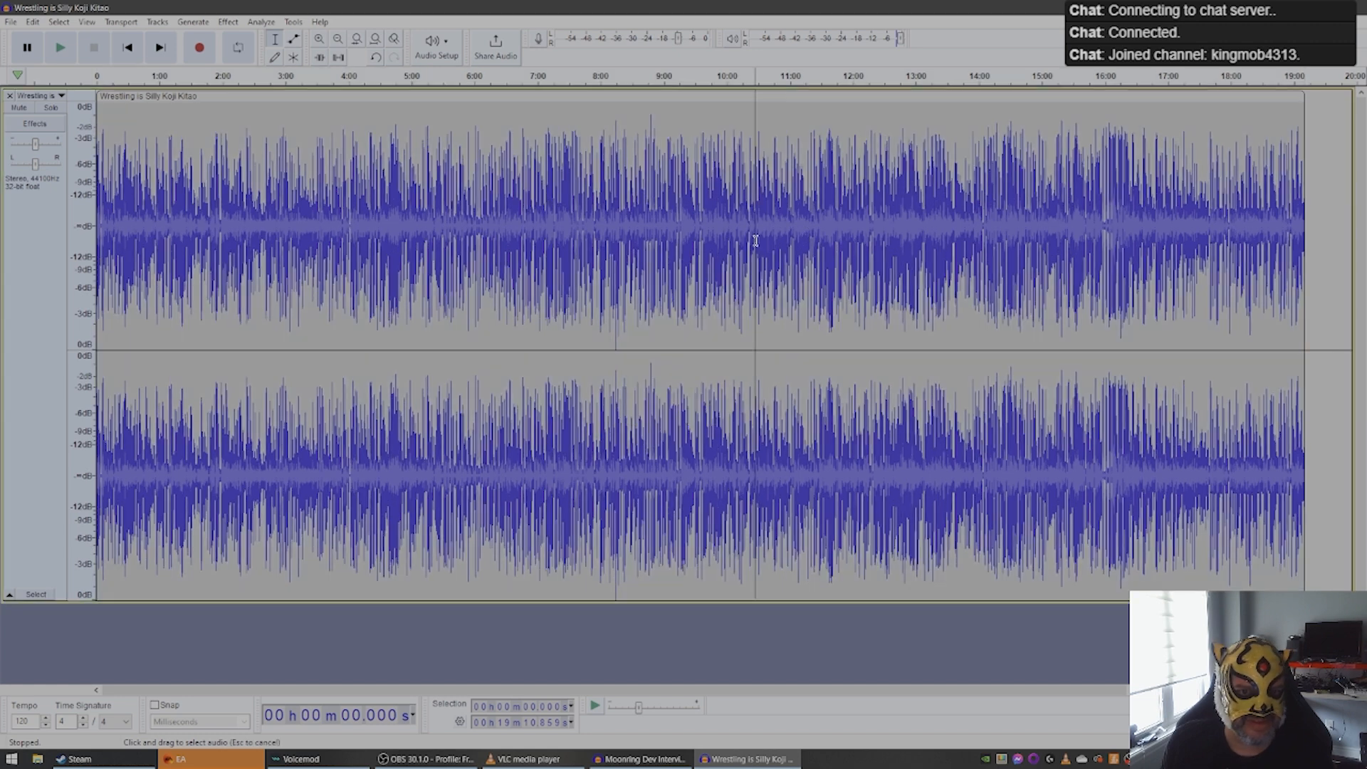
left_click(146, 162)
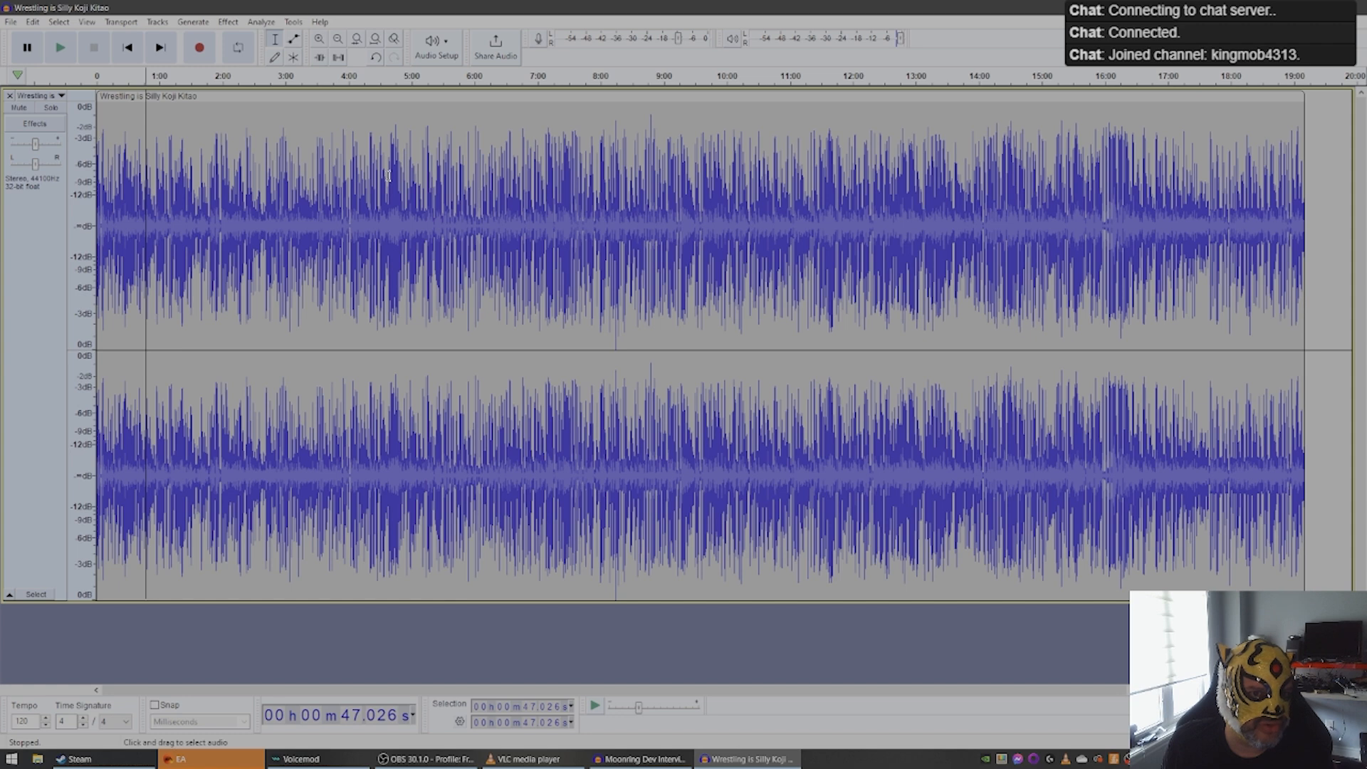
key("ctrl+a")
left_click(227, 22)
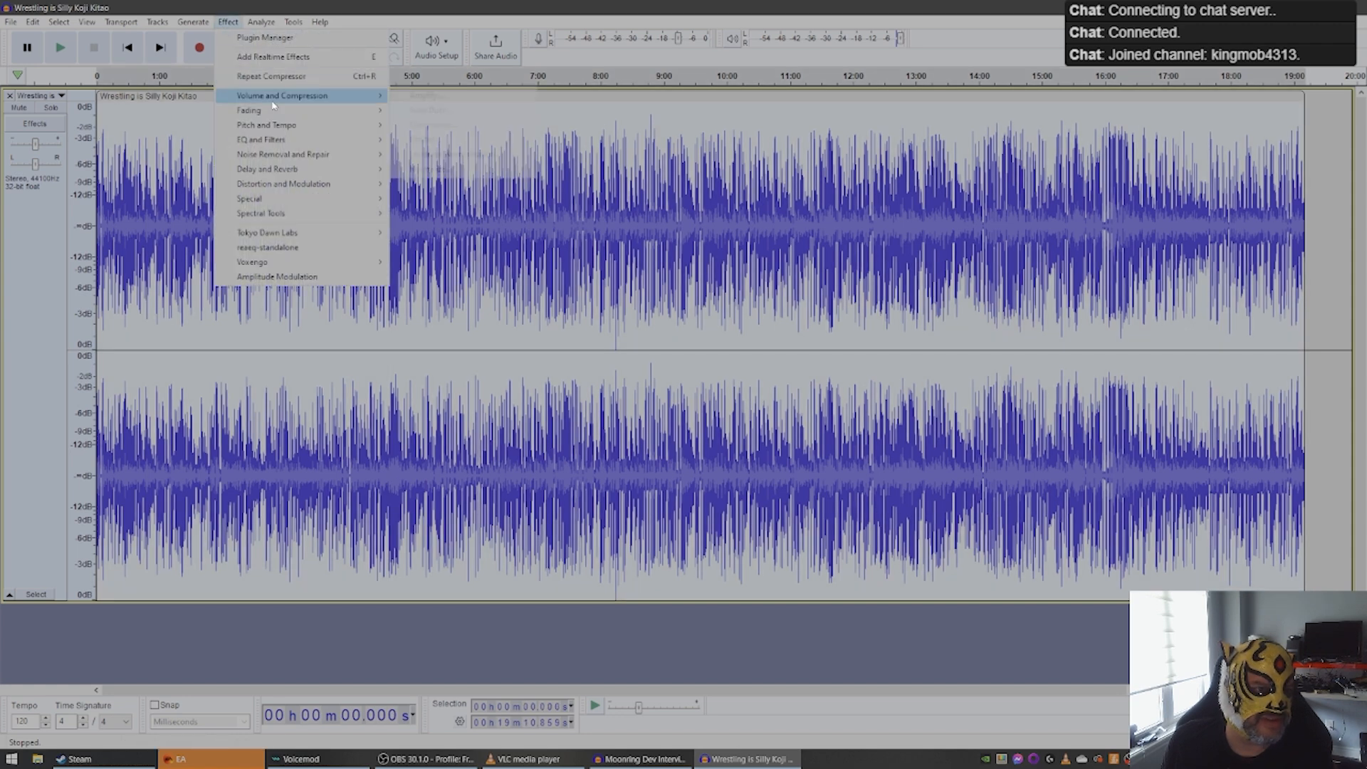
mouse_move(285, 96)
left_click(441, 142)
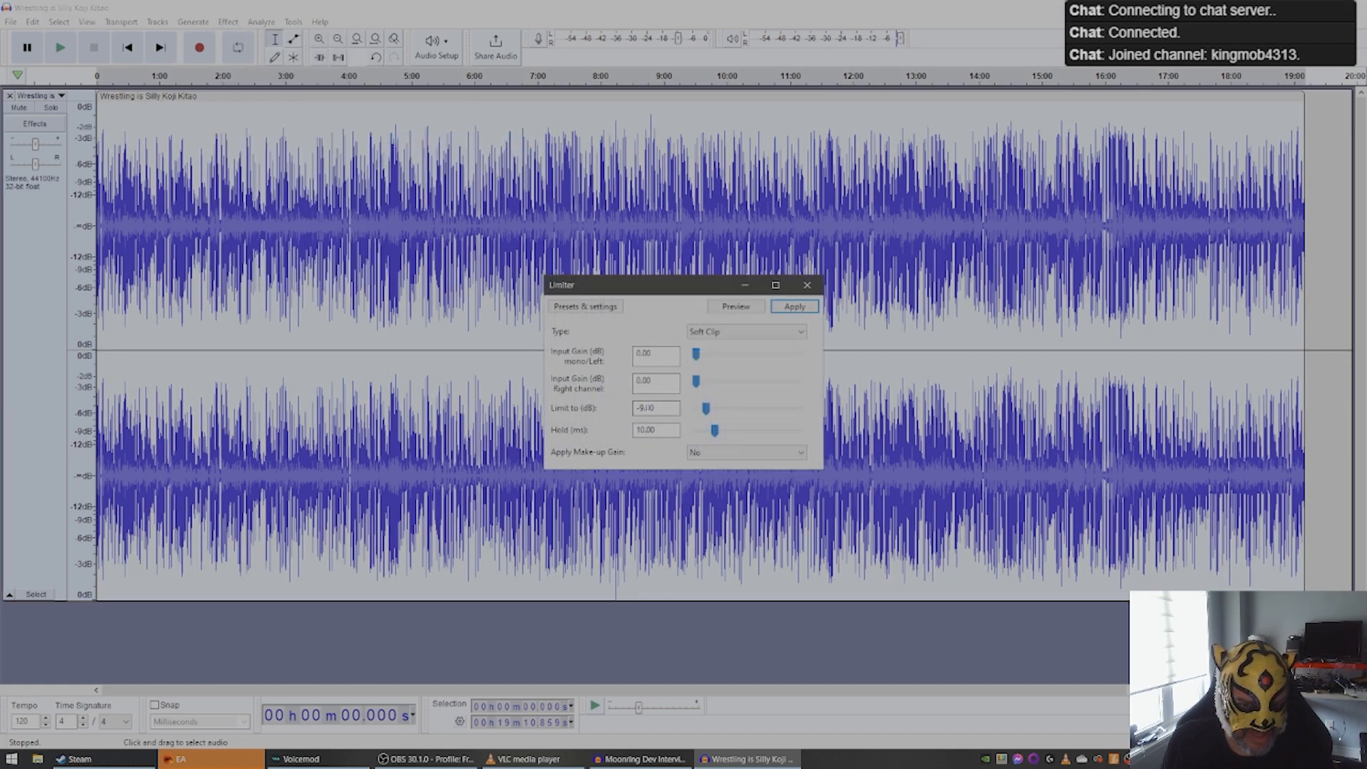
left_click(637, 407)
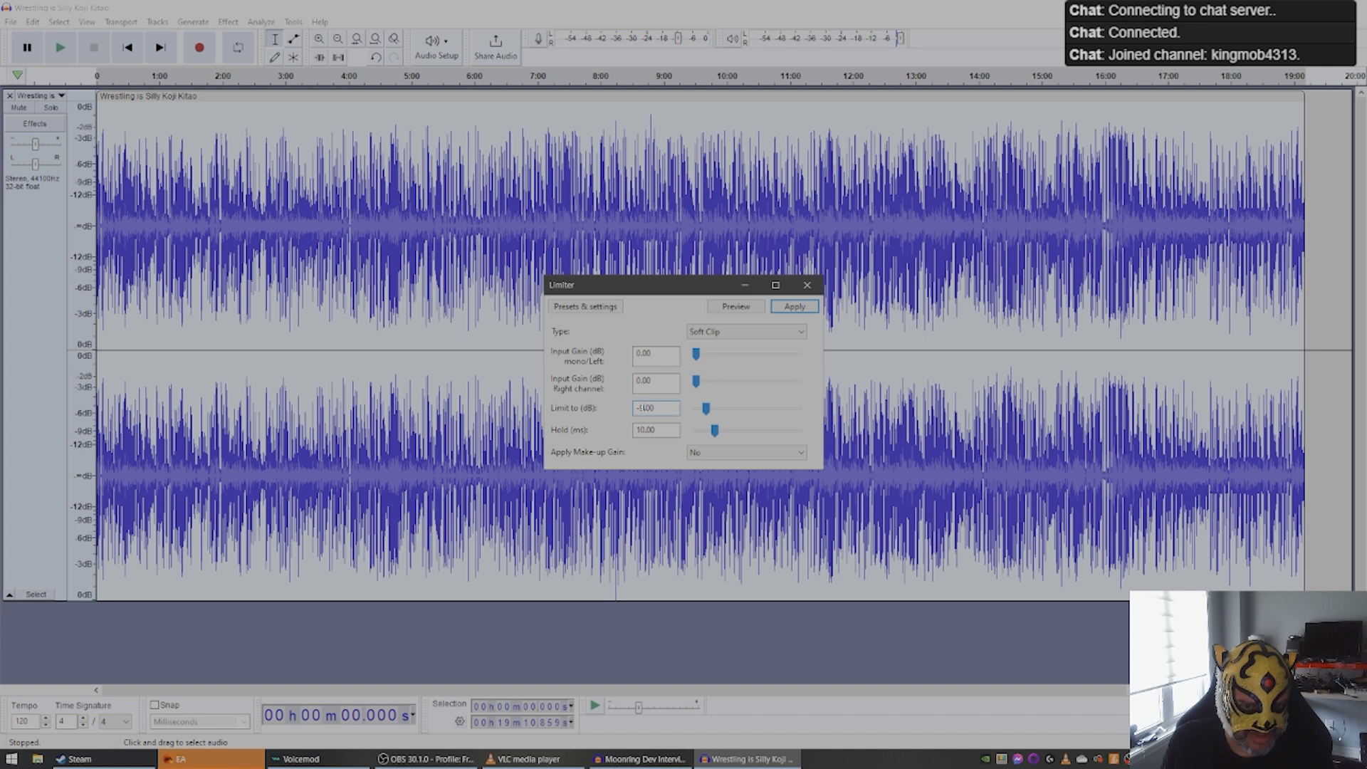
left_click(793, 306)
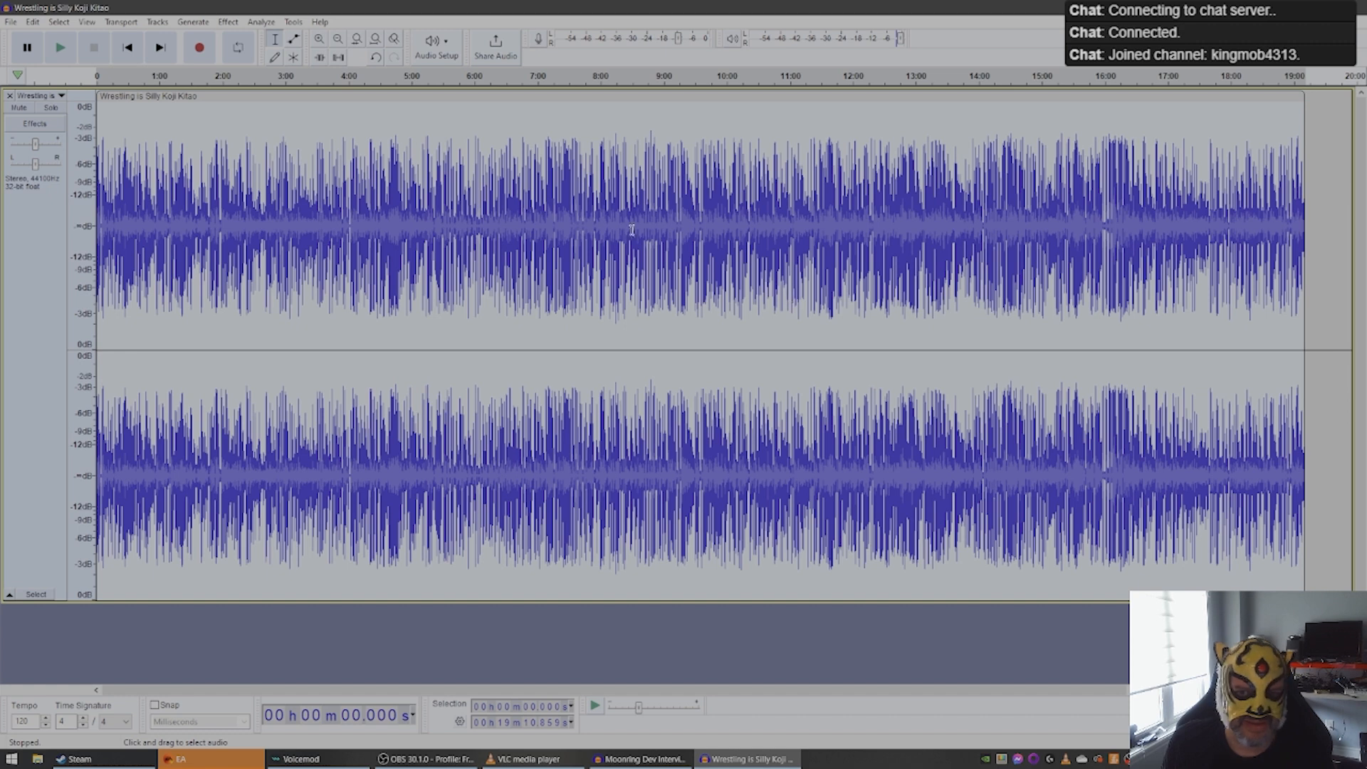
Step: Normalize the entire limited track again
left_click(544, 192)
left_click(232, 22)
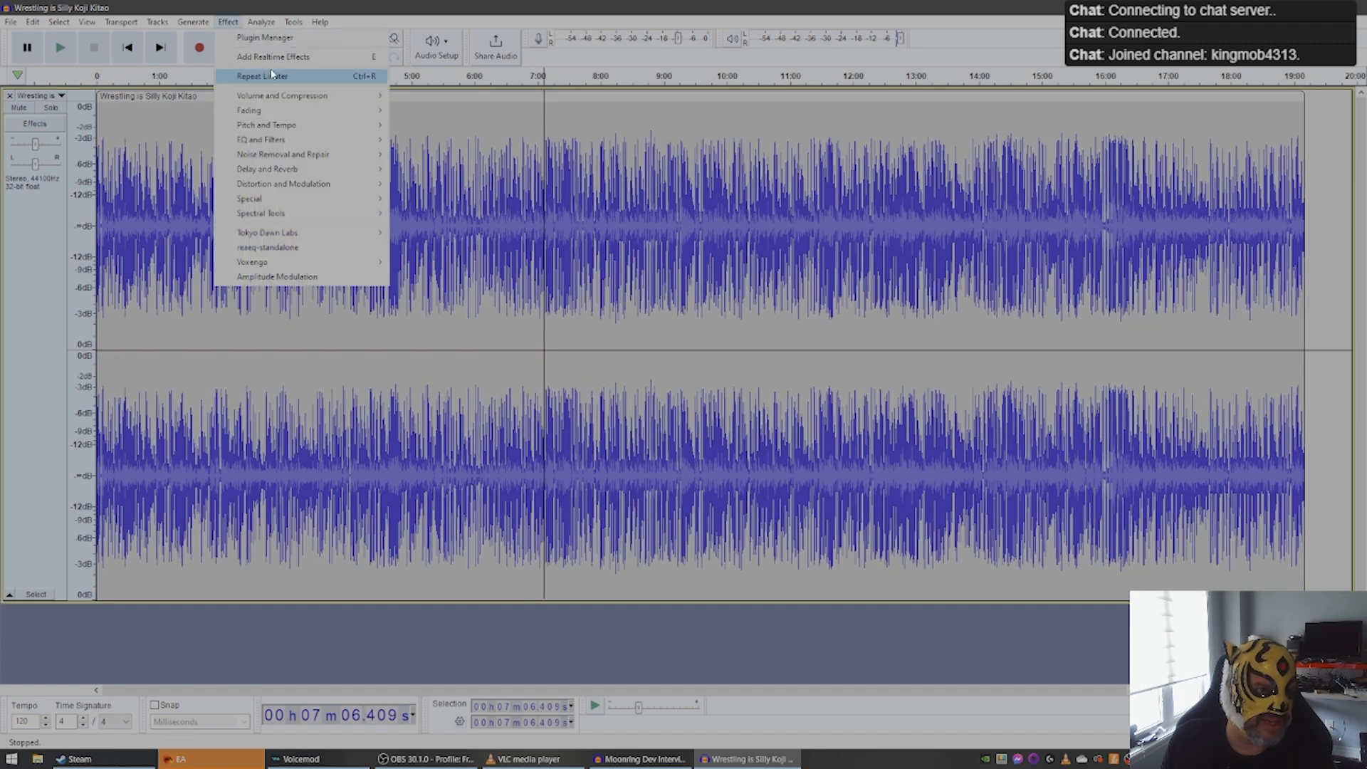
mouse_move(299, 78)
left_click(428, 168)
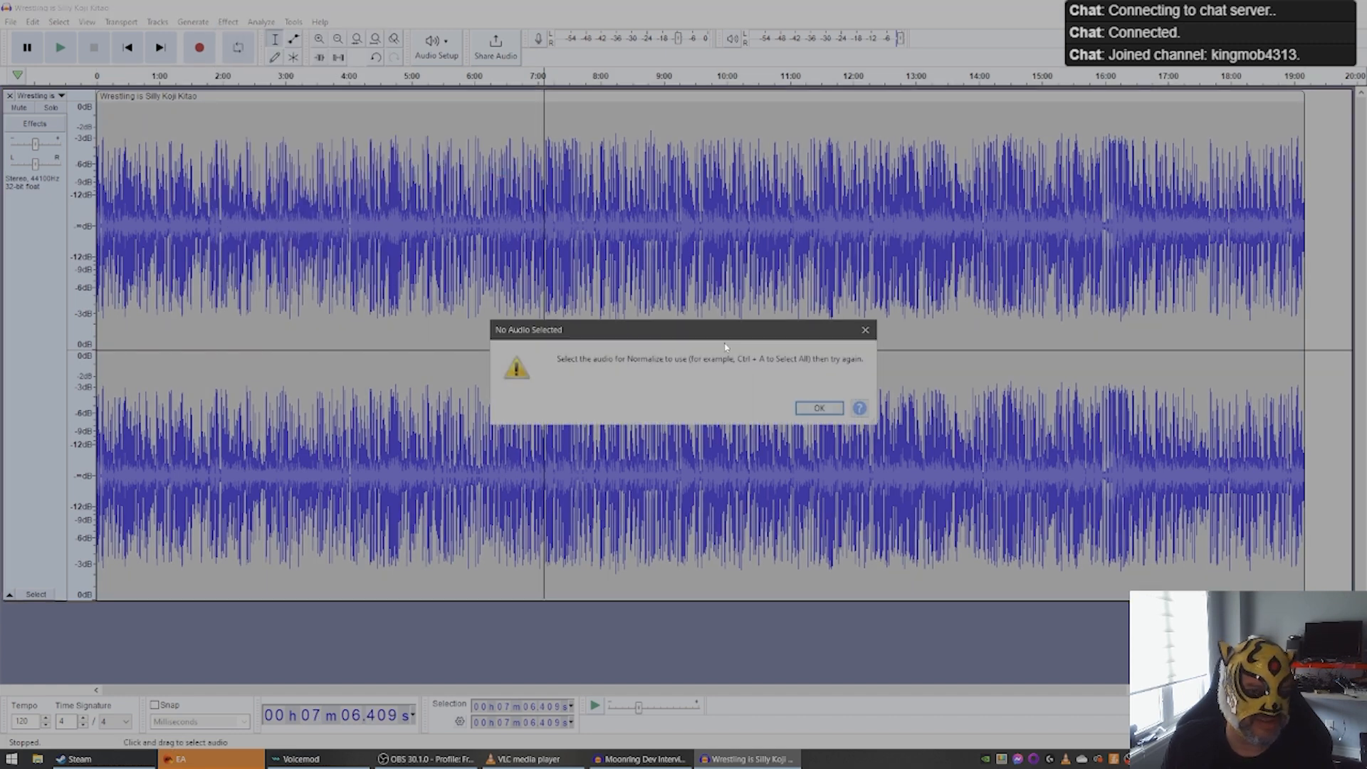
left_click(812, 408)
key("ctrl+a")
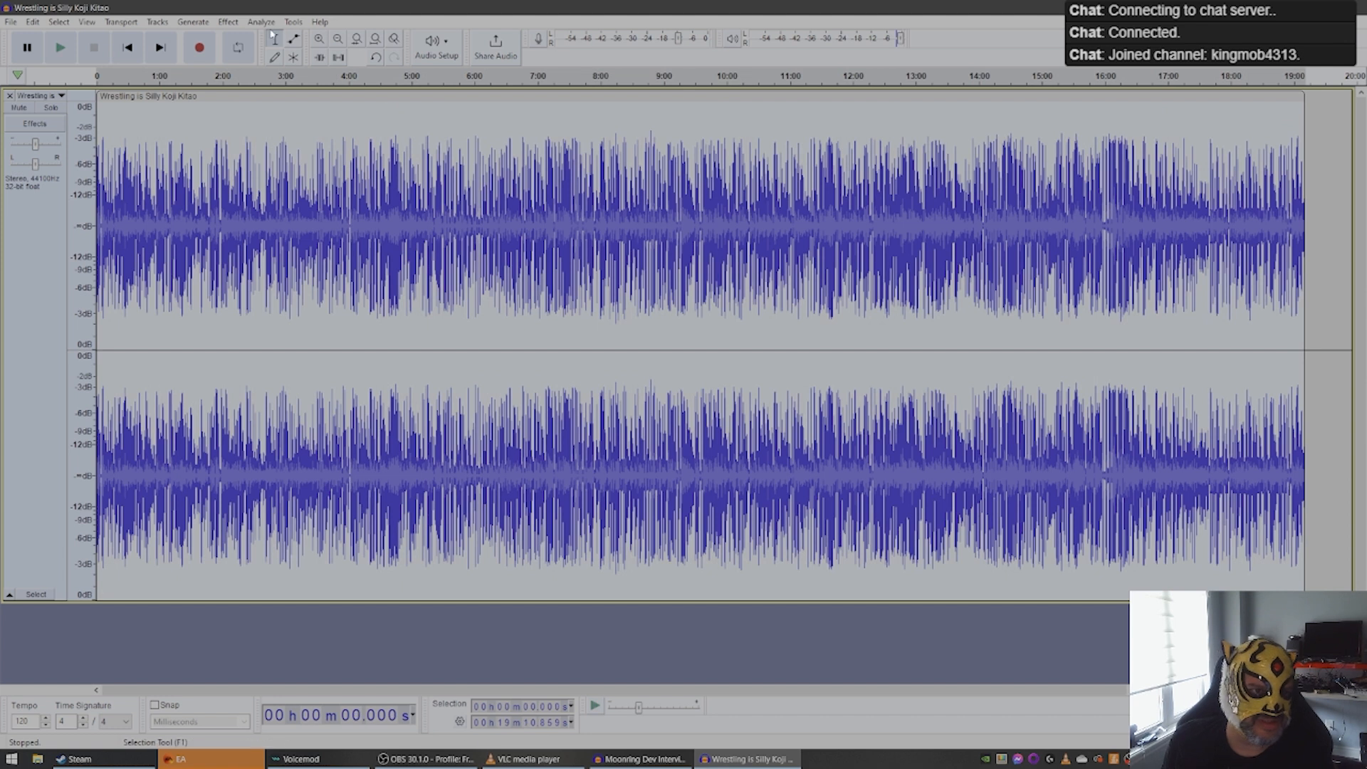
left_click(228, 22)
mouse_move(308, 96)
left_click(425, 169)
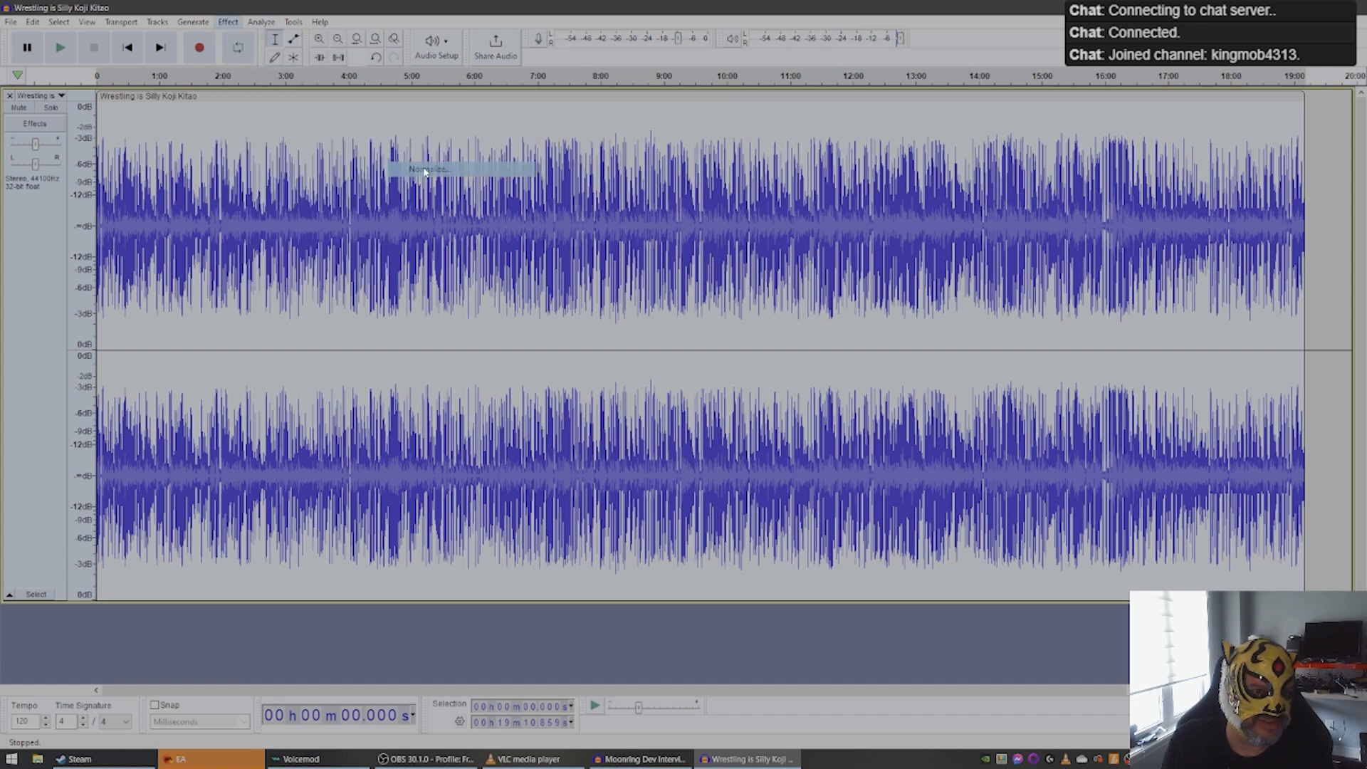
left_click(756, 350)
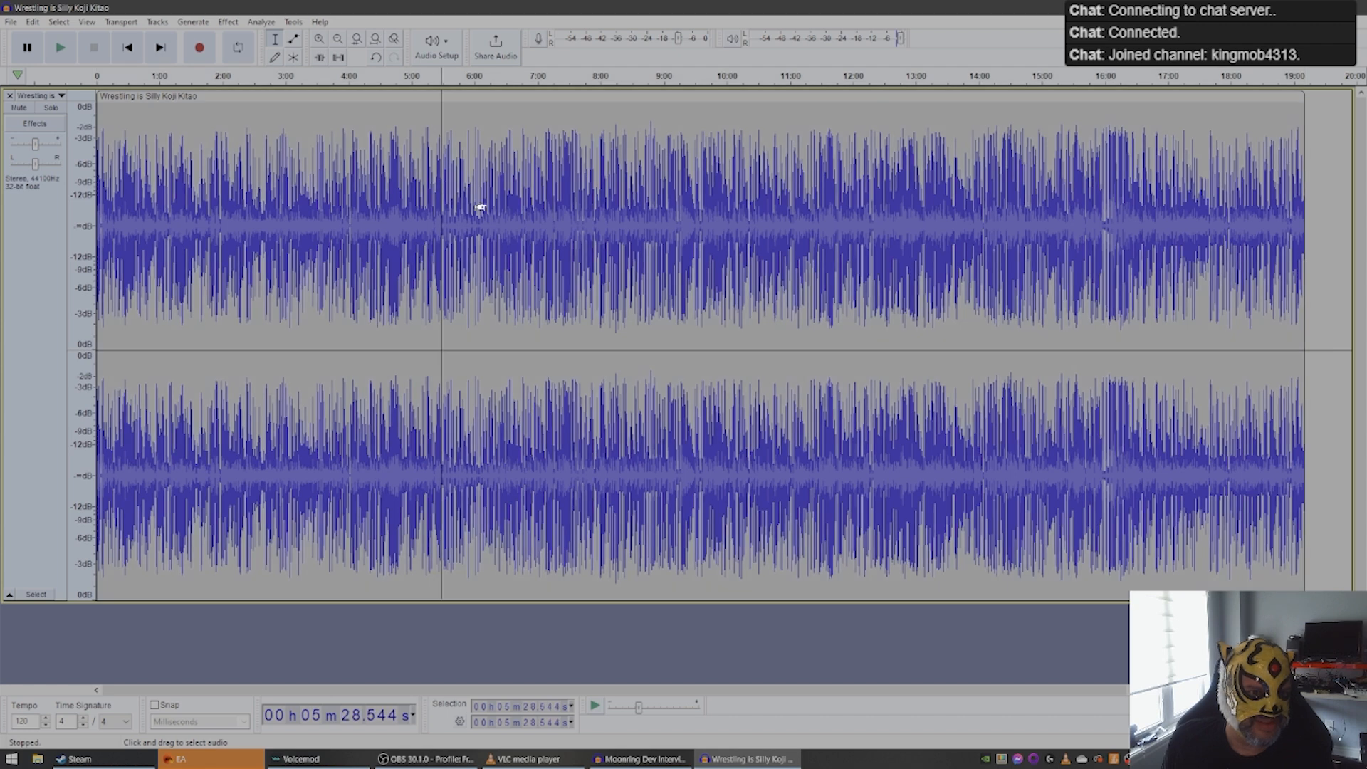
Step: Play back the processed podcast track from about 7 min 53 s, then stop it
left_click(593, 199)
left_click(61, 49)
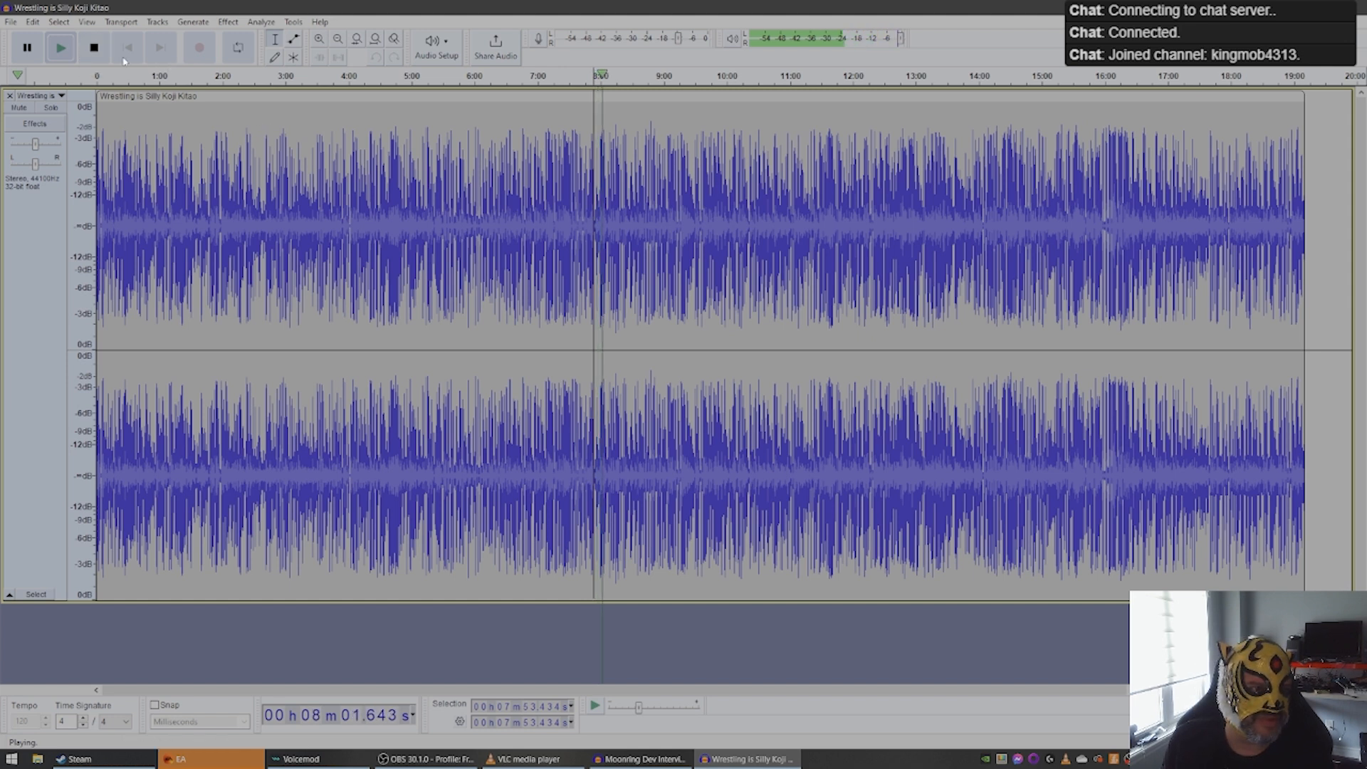
left_click(89, 55)
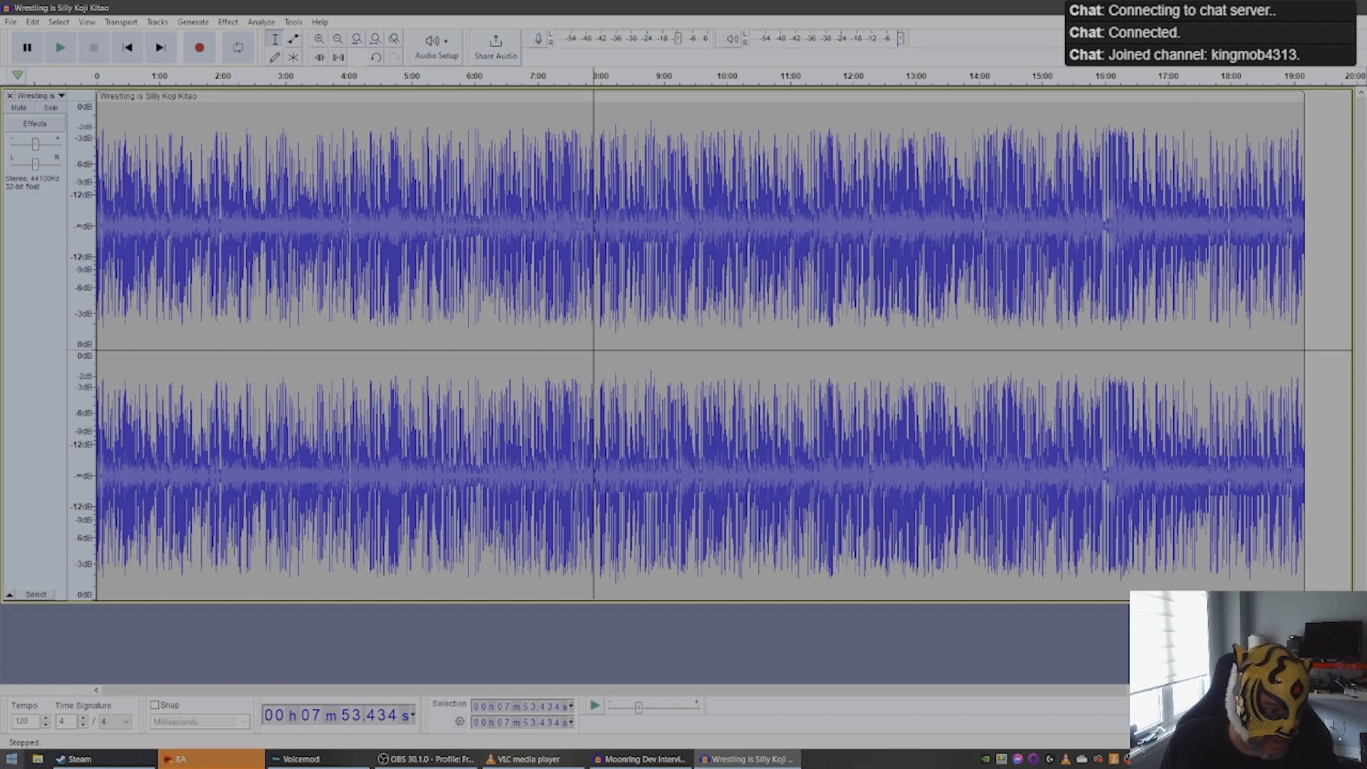
Step: Open Adobe Premiere Pro, unlink the podcast clip's audio from its video in Sequence 01 and delete that audio
key("super")
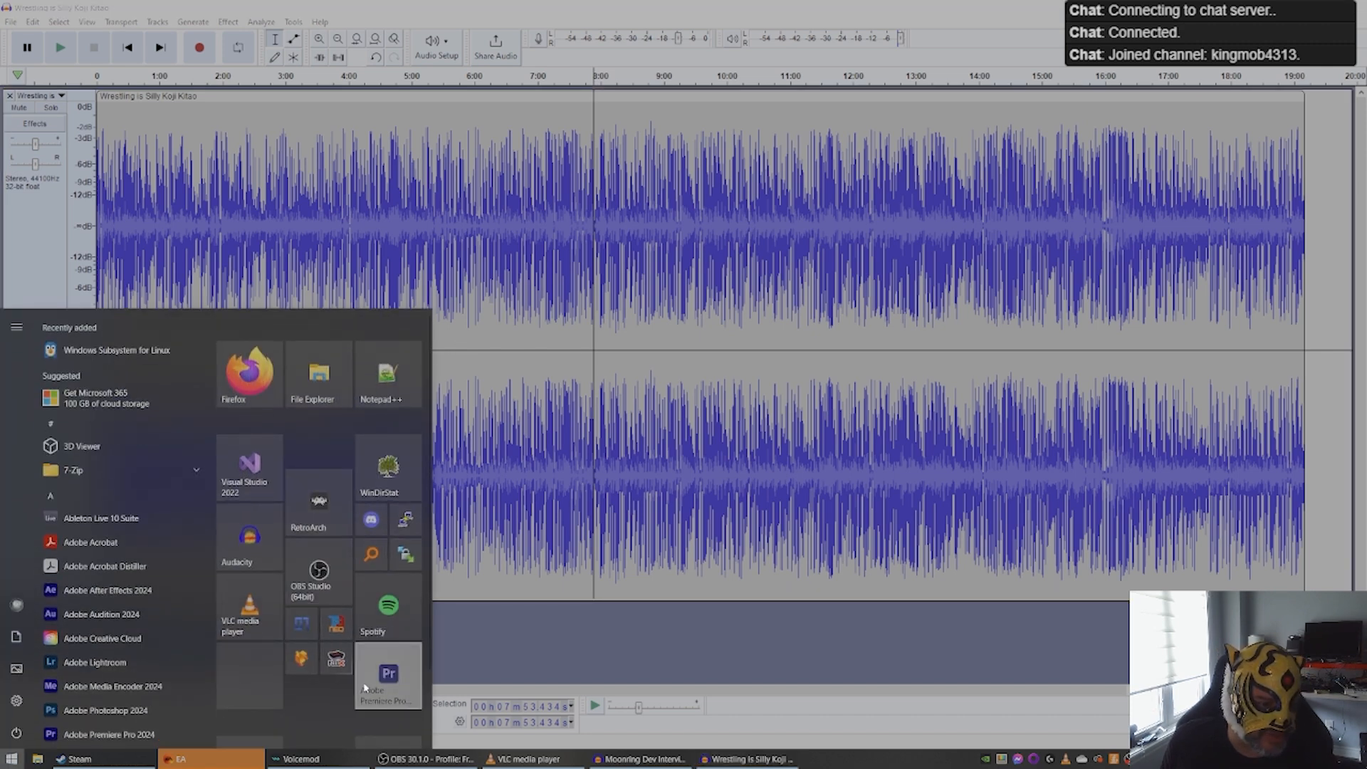
left_click(395, 682)
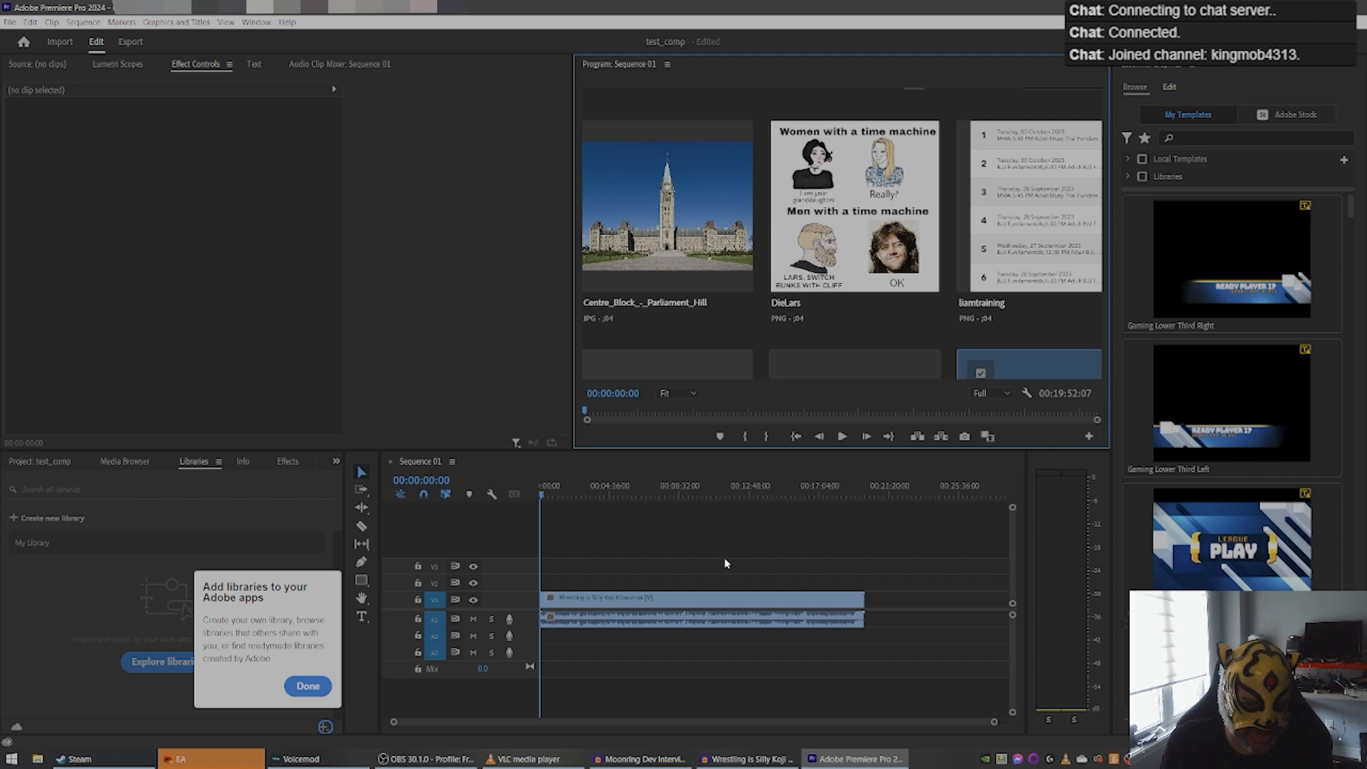
left_click(633, 619)
right_click(633, 619)
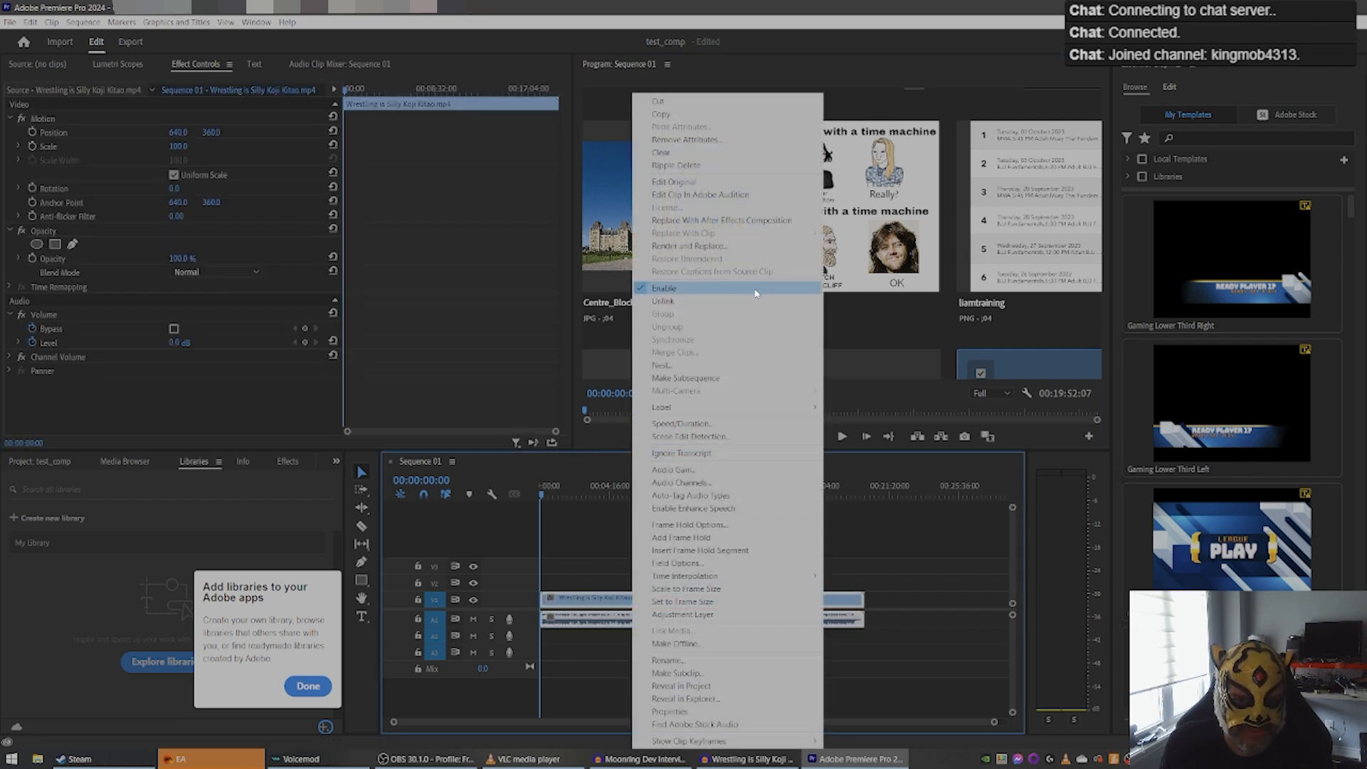
left_click(750, 304)
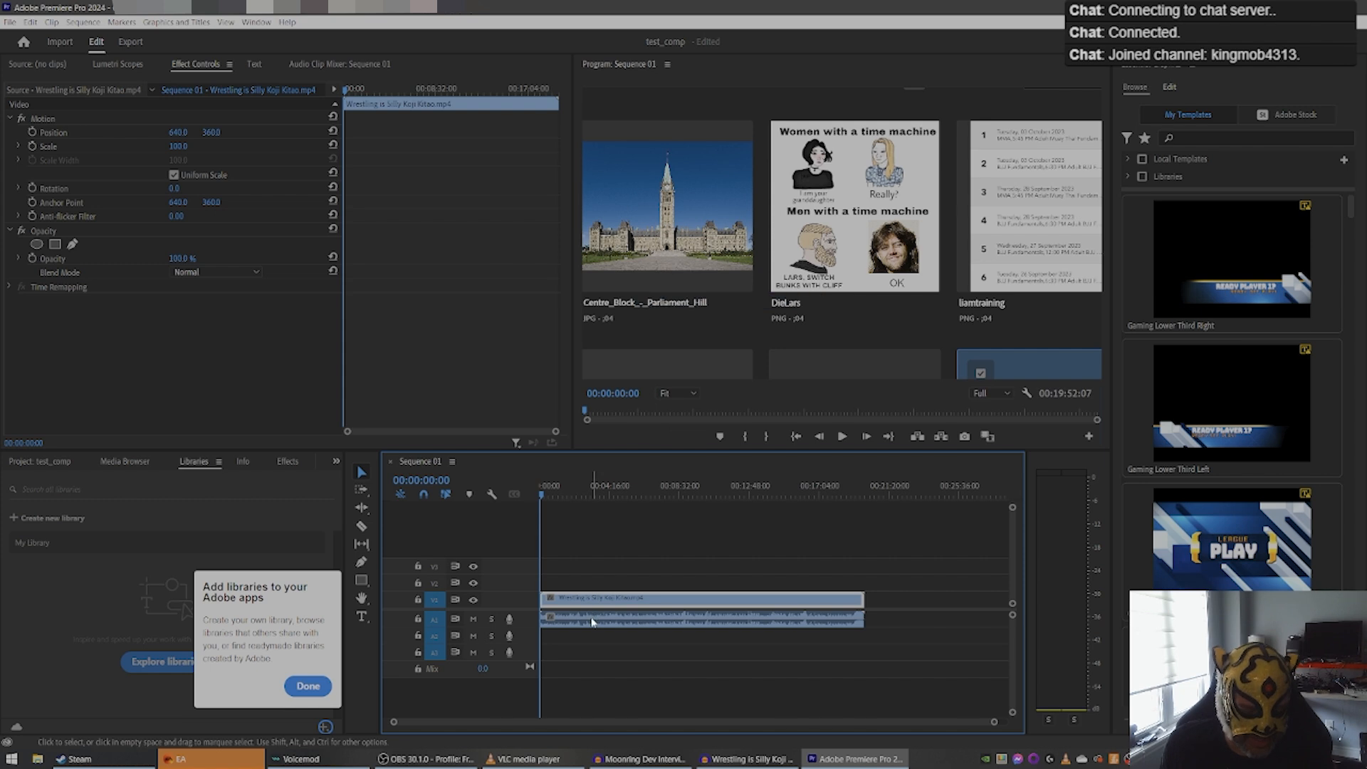
left_click_drag(614, 621, 664, 619)
key("Delete")
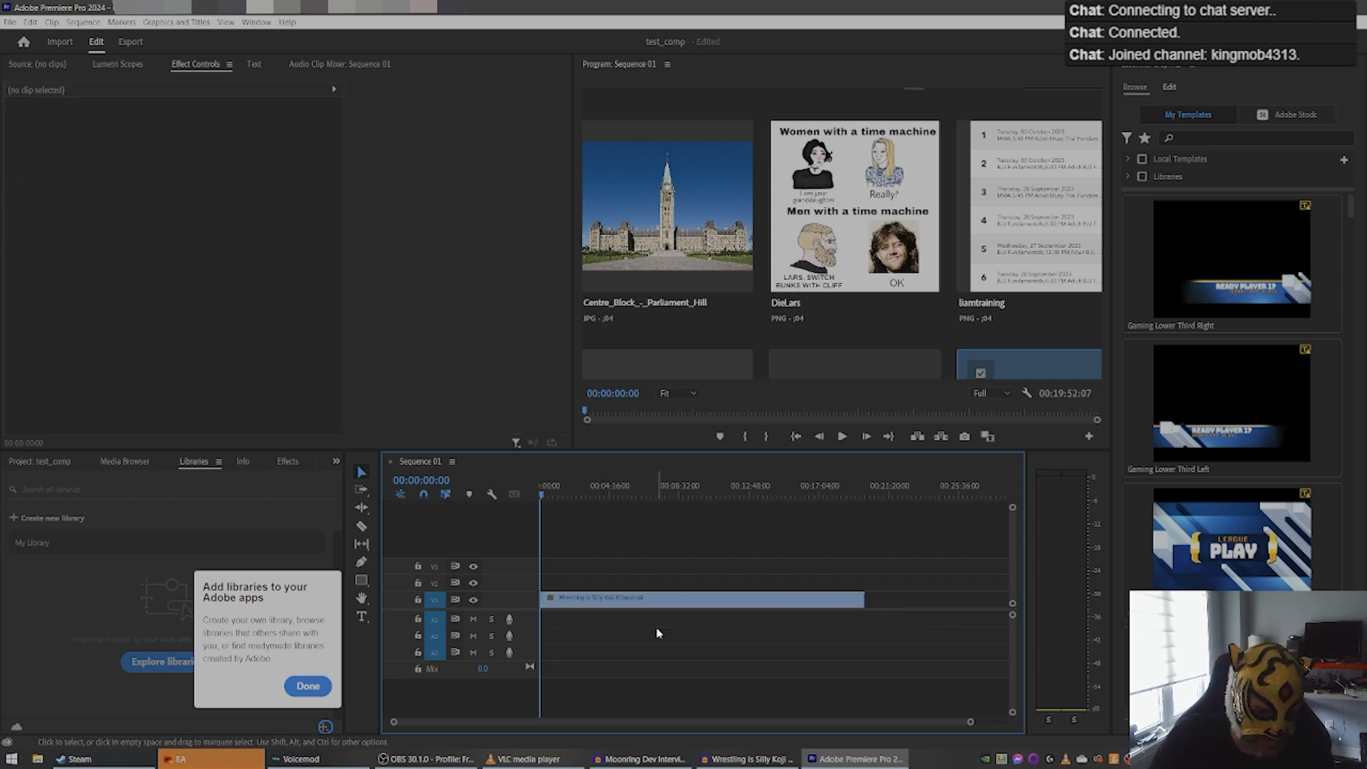
Step: Switch to Audacity and export the entire project, Wrestling is Silly Koji Kitao, as a WAV (Microsoft) file
left_click(748, 759)
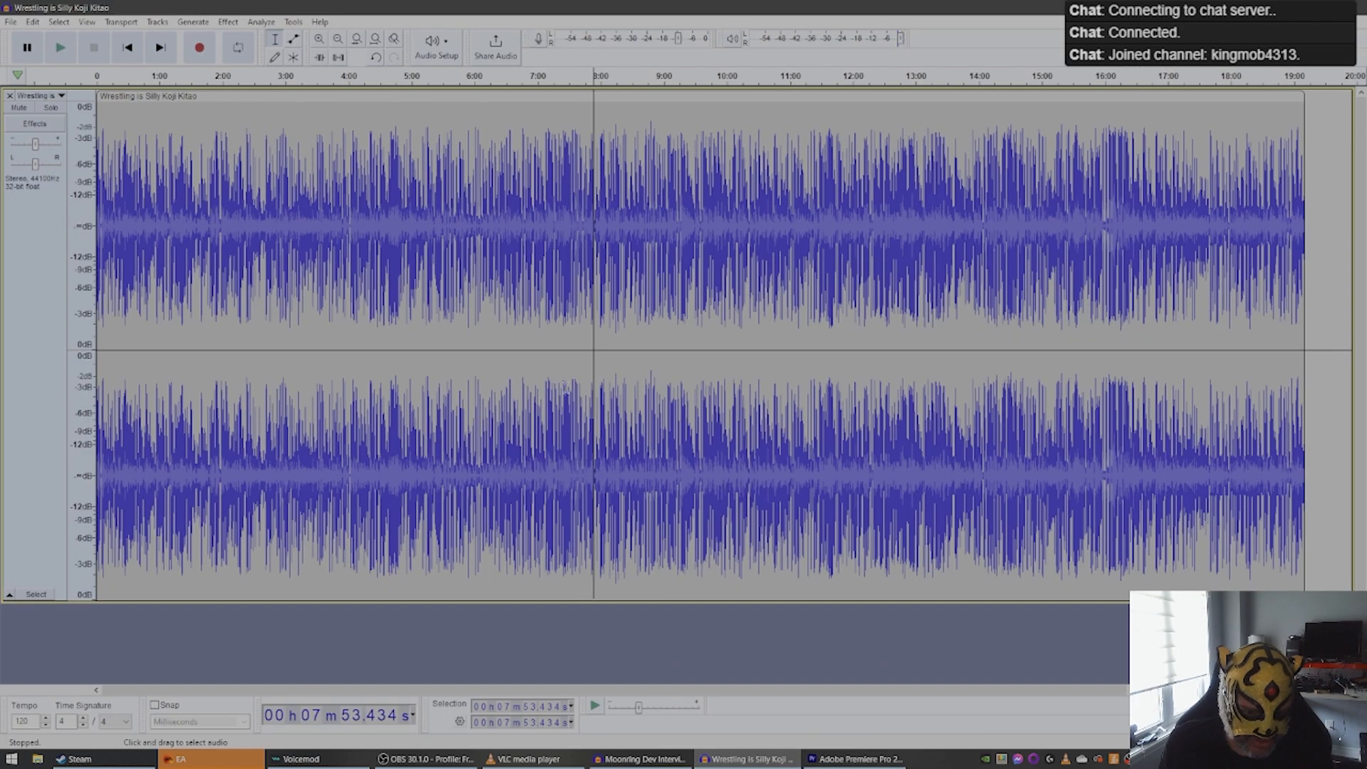
left_click(10, 21)
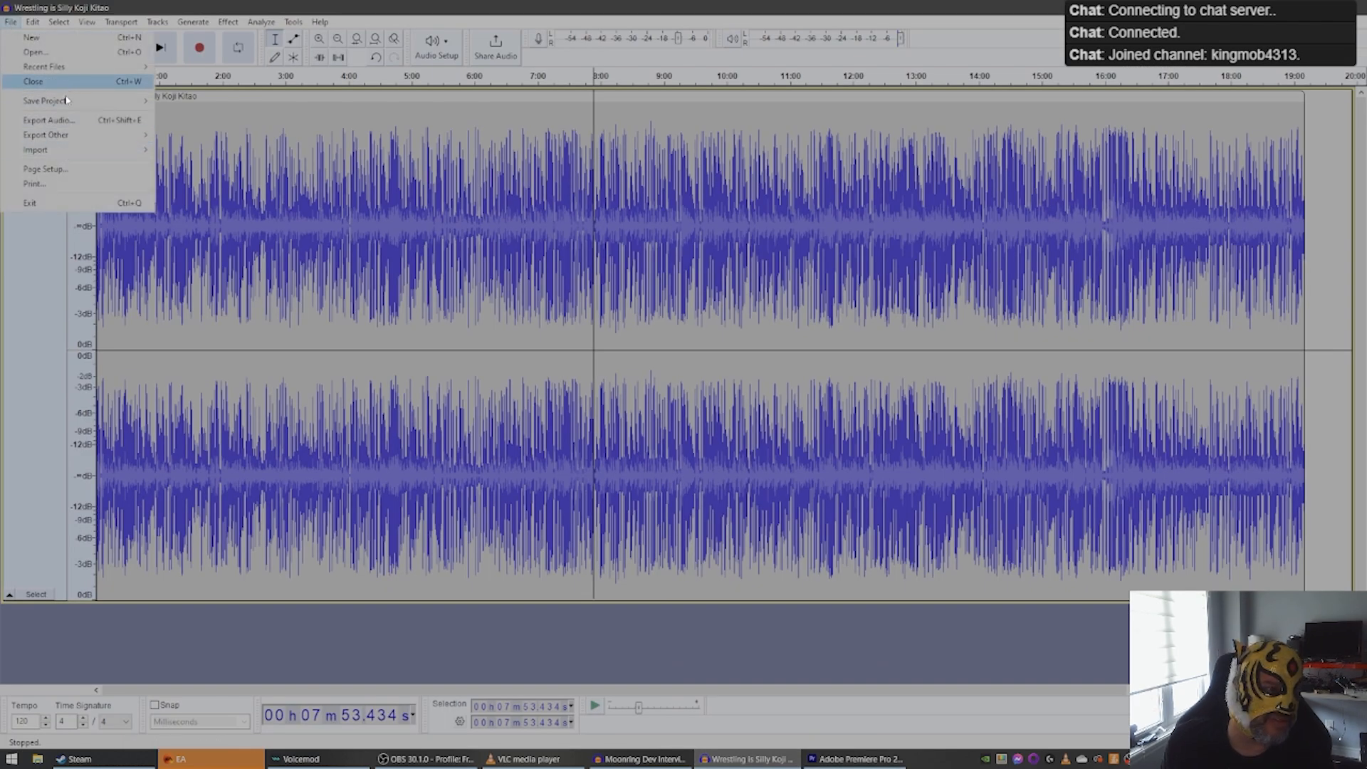
left_click(63, 122)
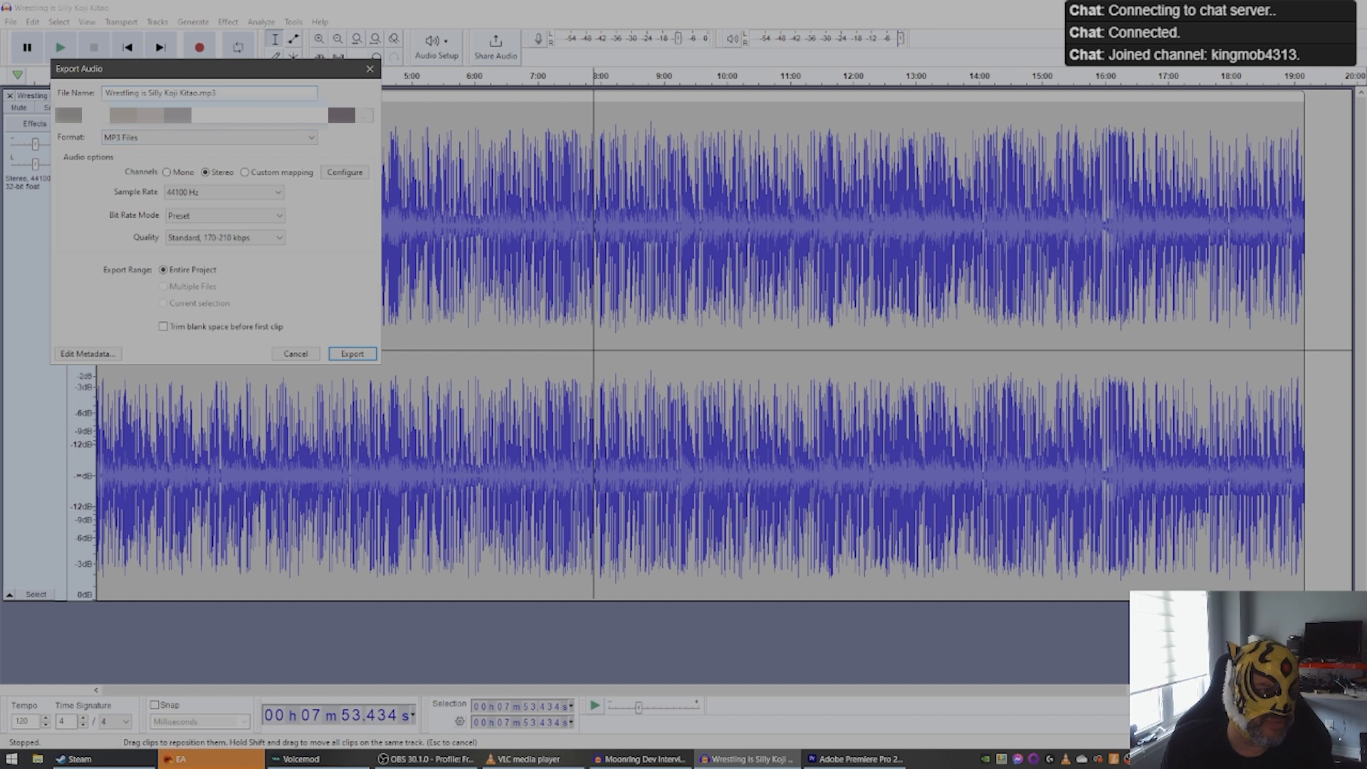
left_click(283, 138)
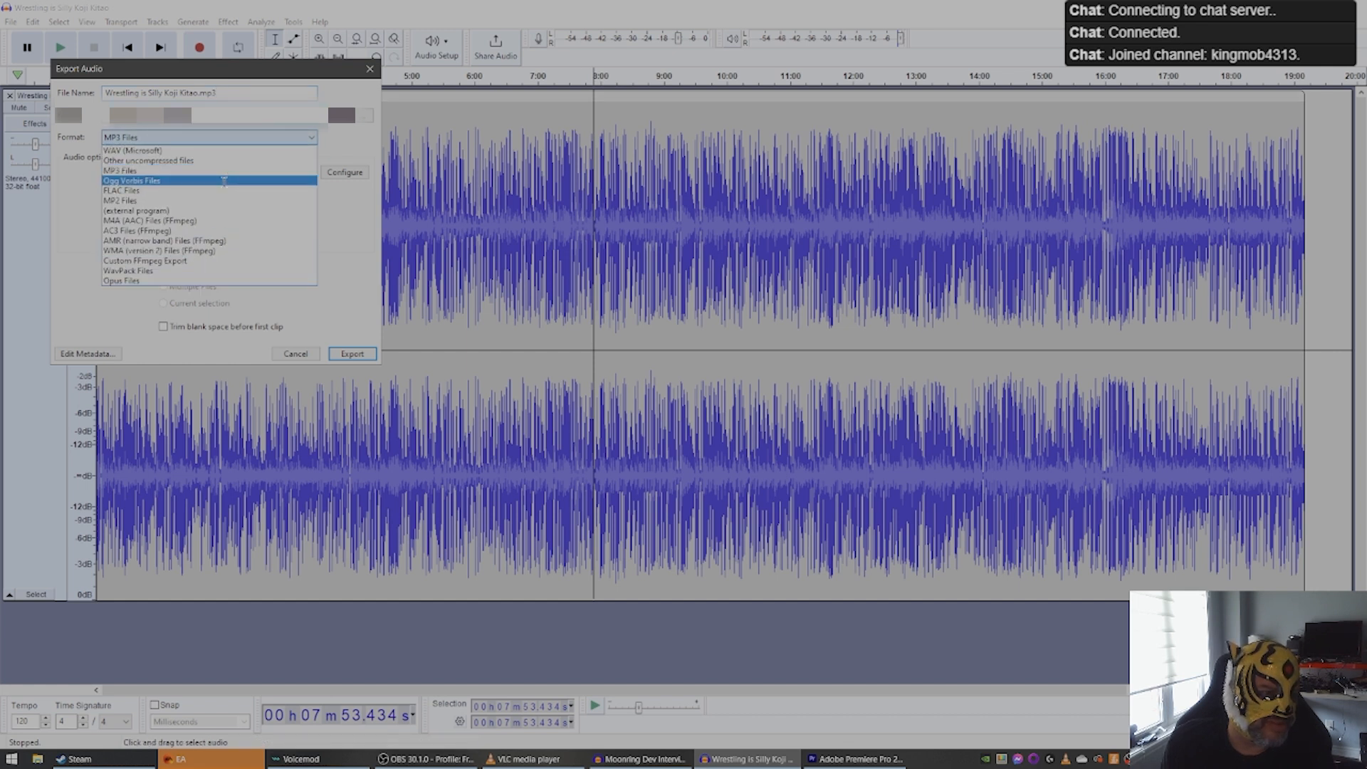
left_click(178, 151)
left_click(350, 333)
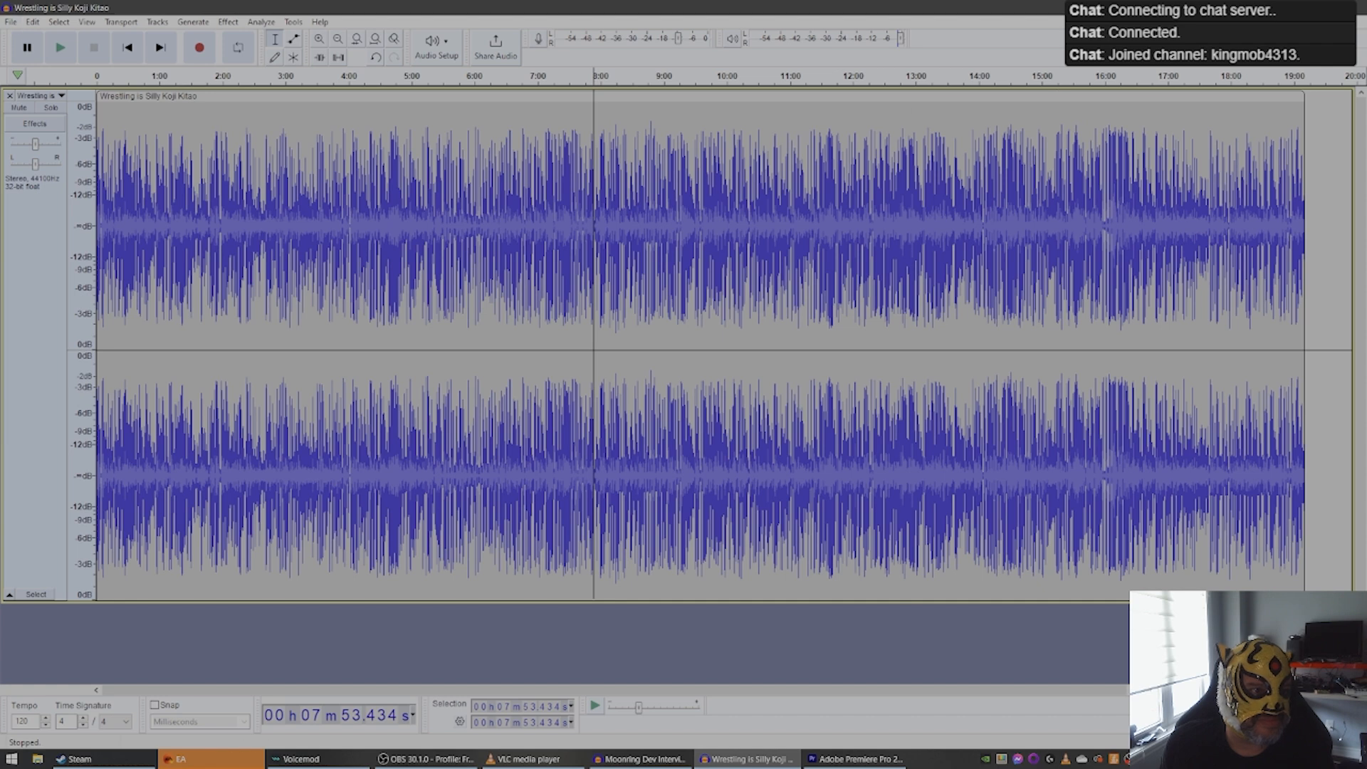
Step: In Adobe Premiere Pro, import the exported WAV and place it on audio track A1 at the start of Sequence 01
left_click(853, 758)
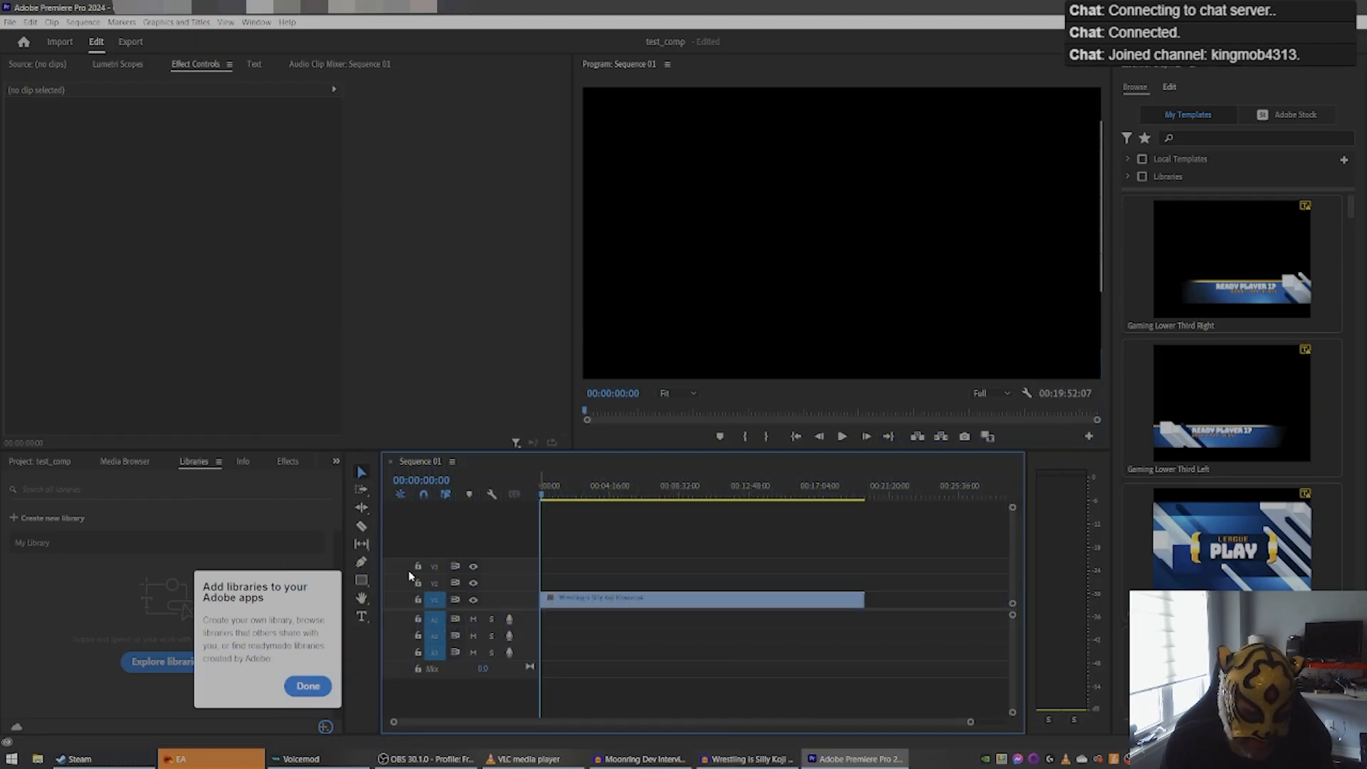
key("ctrl+i")
left_click(299, 534)
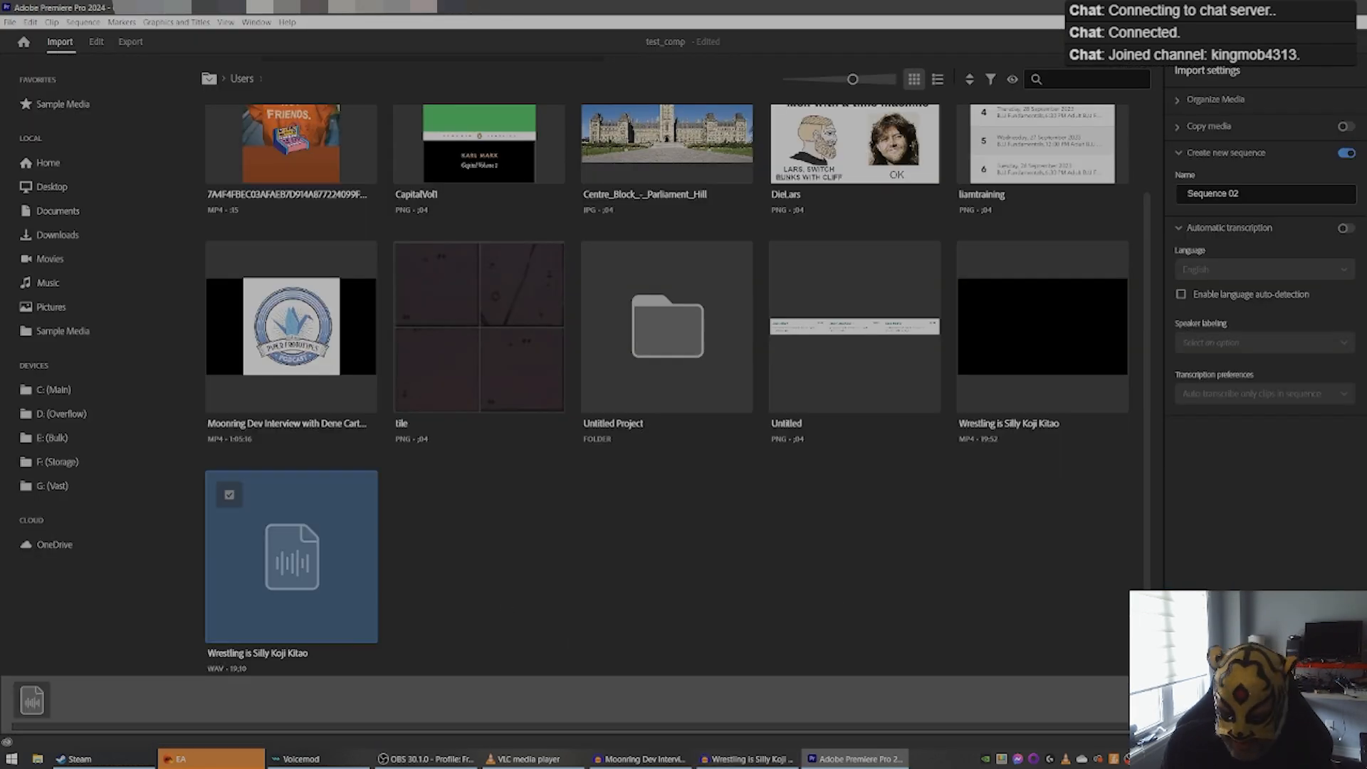
left_click(1308, 704)
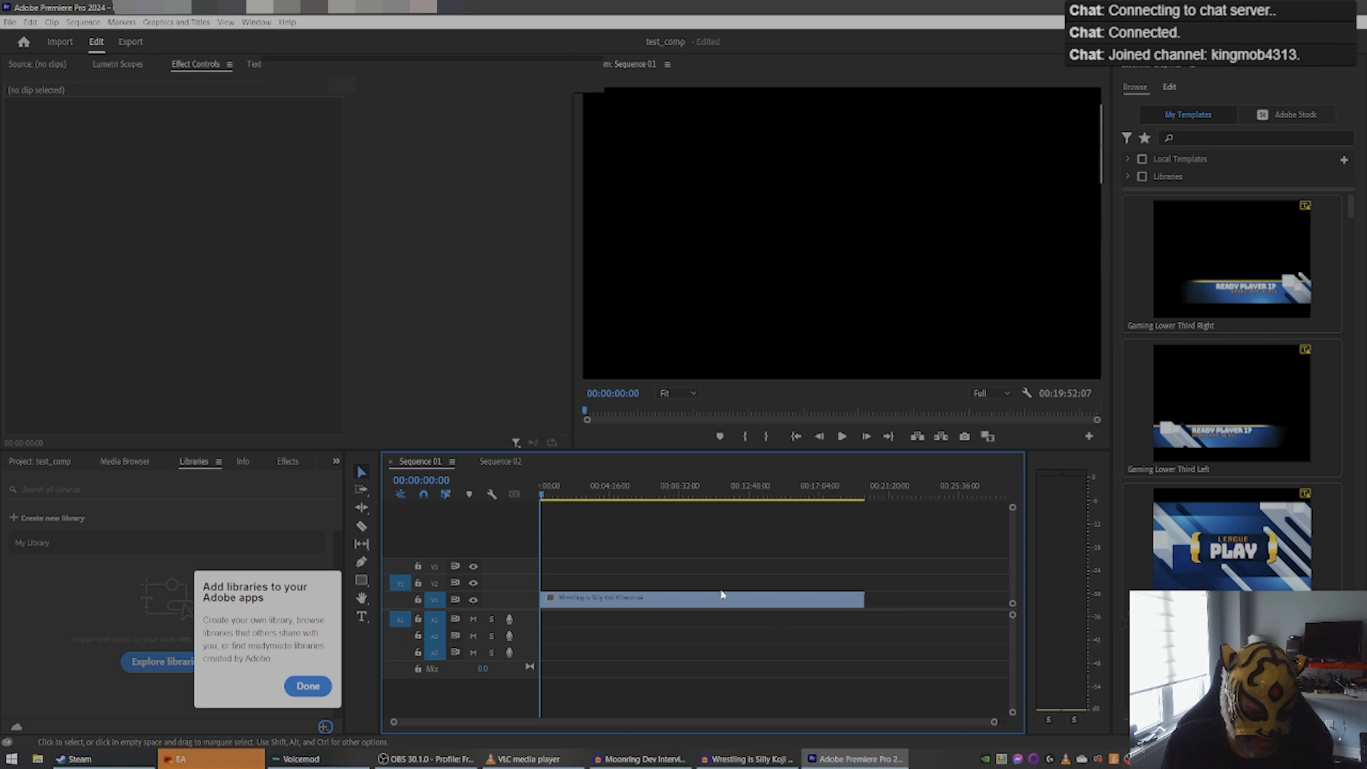
left_click(59, 462)
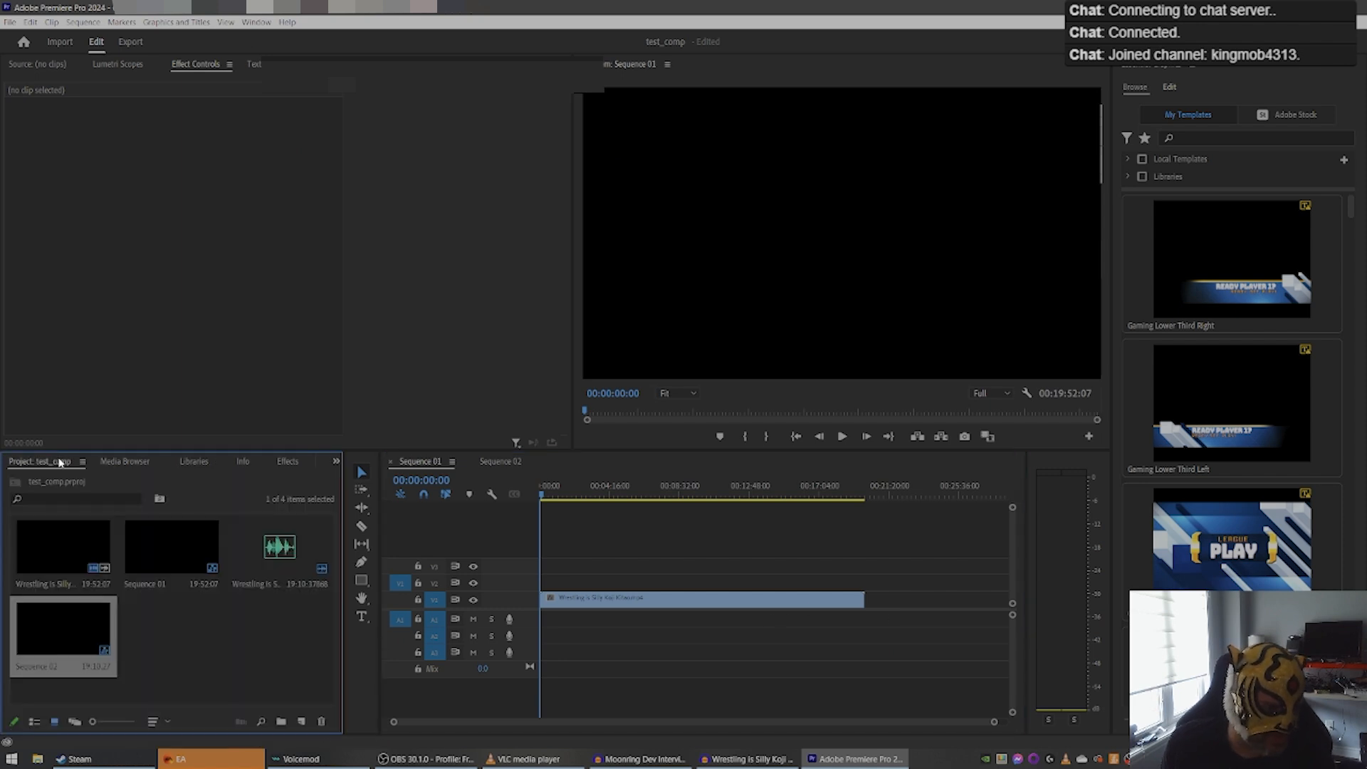
left_click_drag(279, 555, 567, 632)
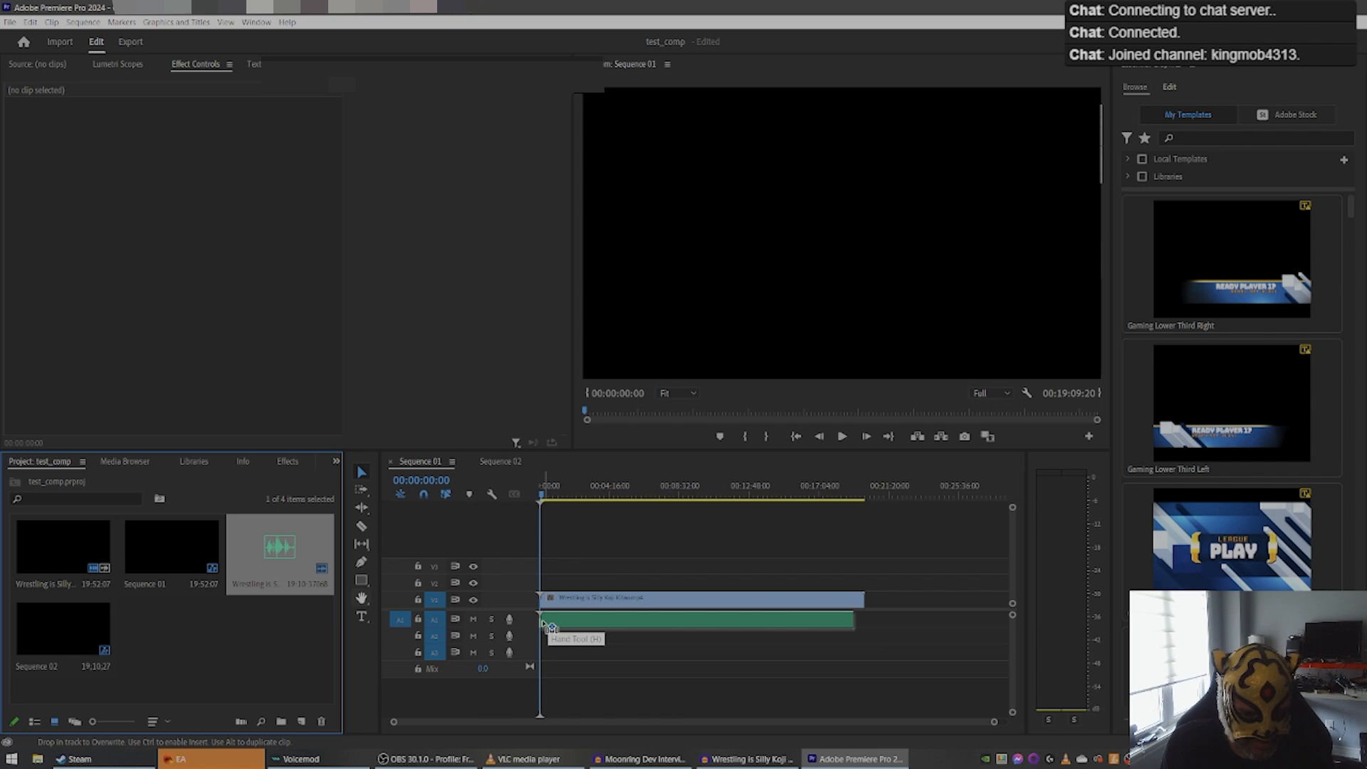
Step: Play back Sequence 01 from about 1 min 45 s to check the replaced audio against the video
left_click(567, 488)
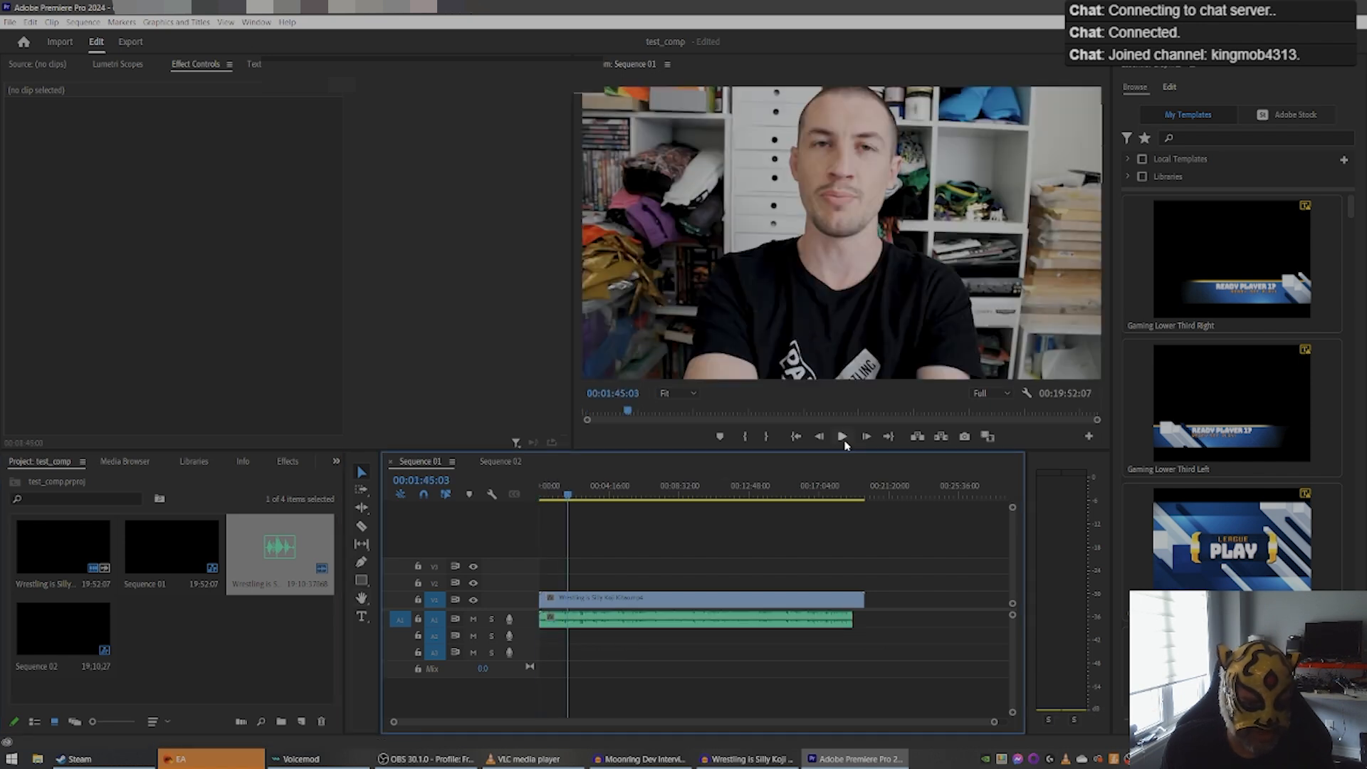
left_click(842, 437)
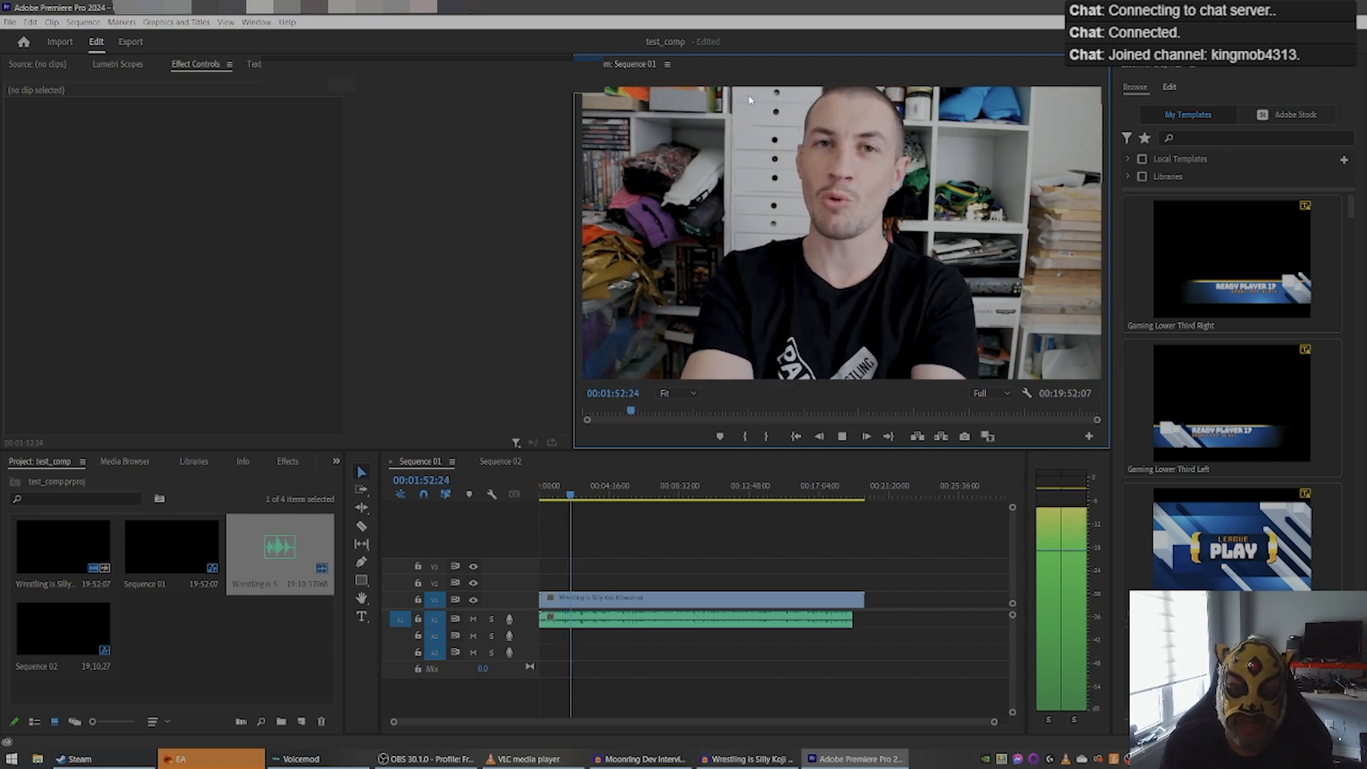
key("space")
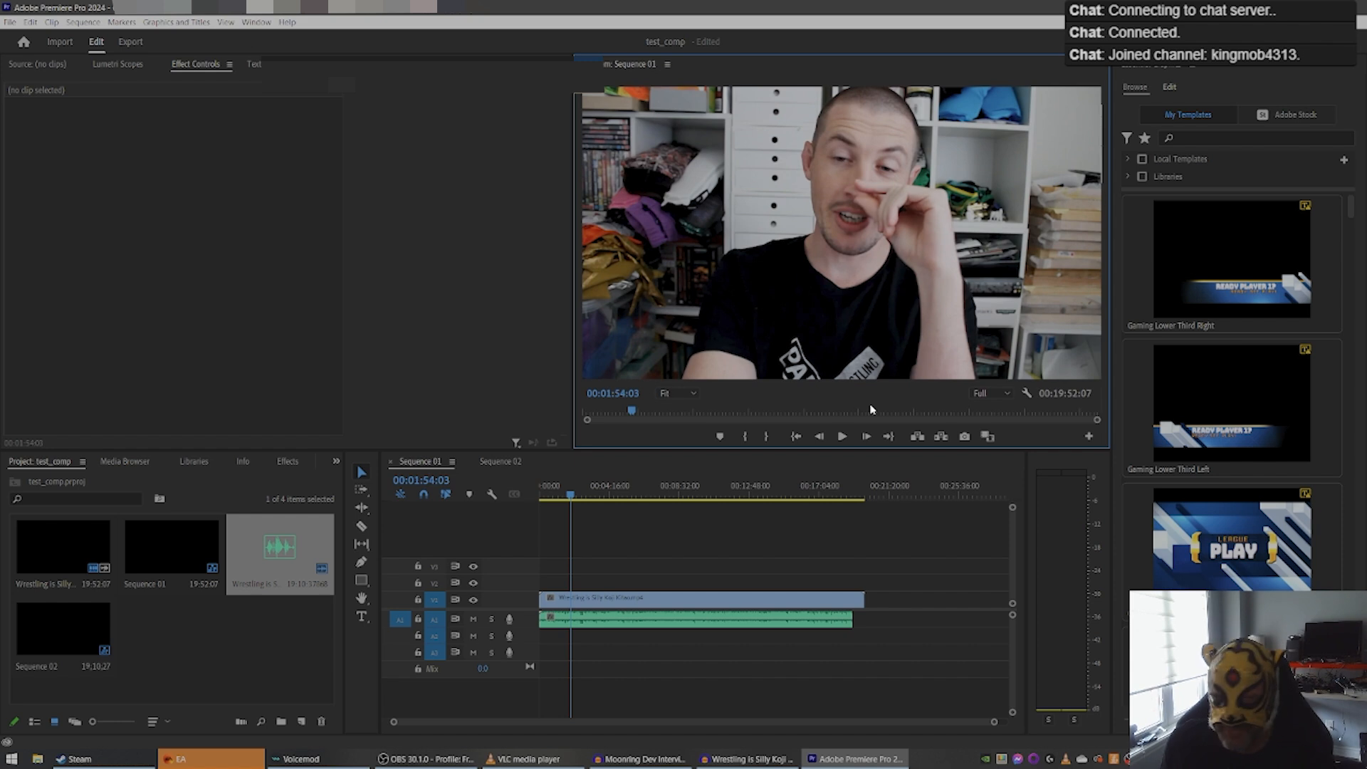